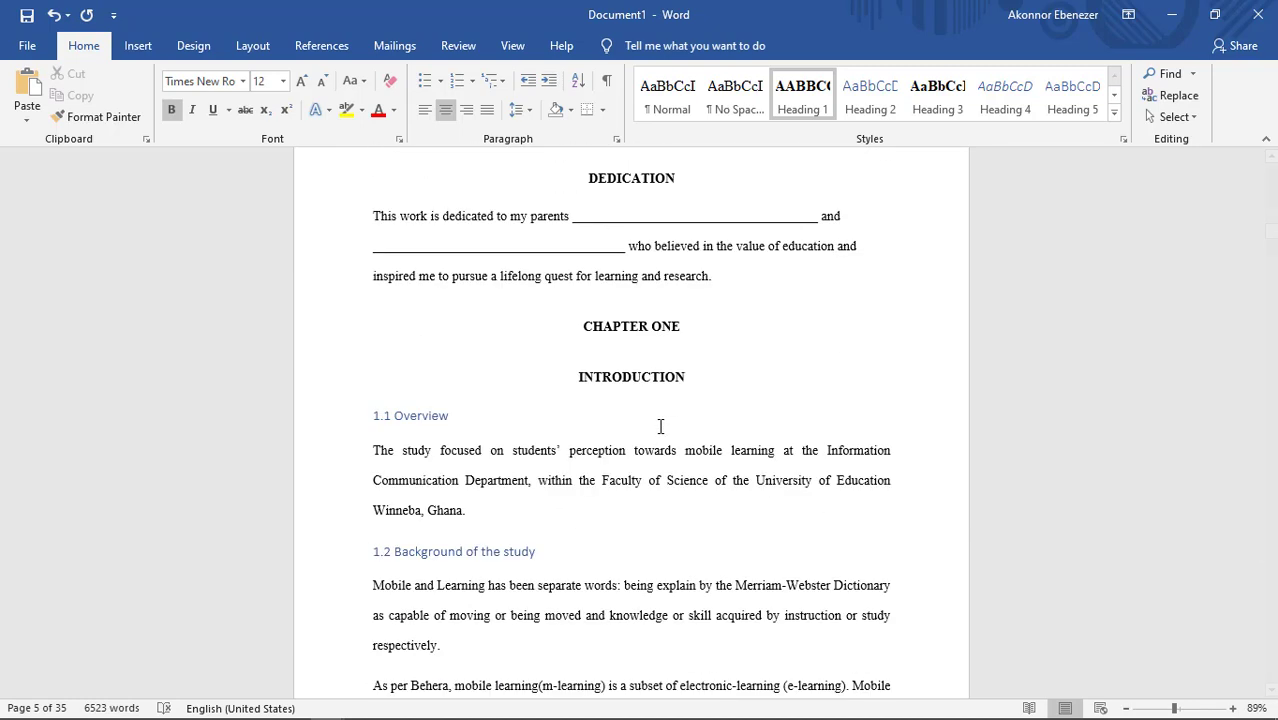
pyautogui.scroll(3, 660, 426)
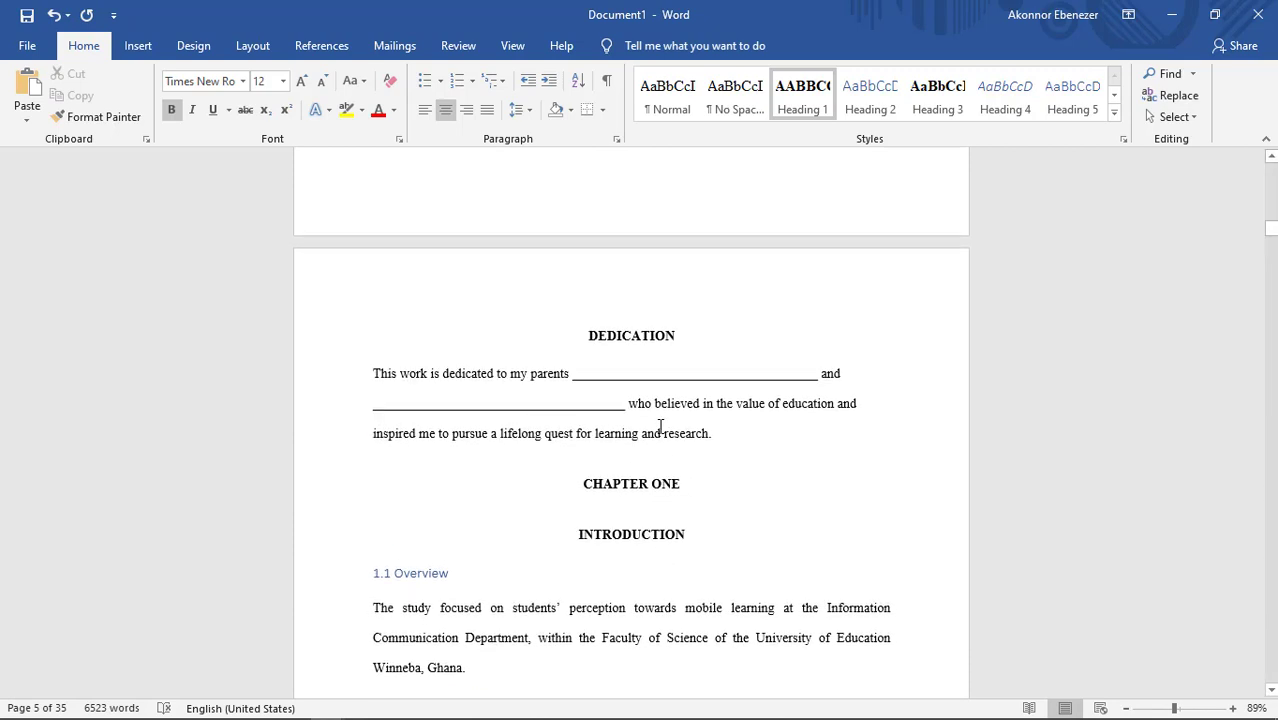
pyautogui.scroll(10, 660, 426)
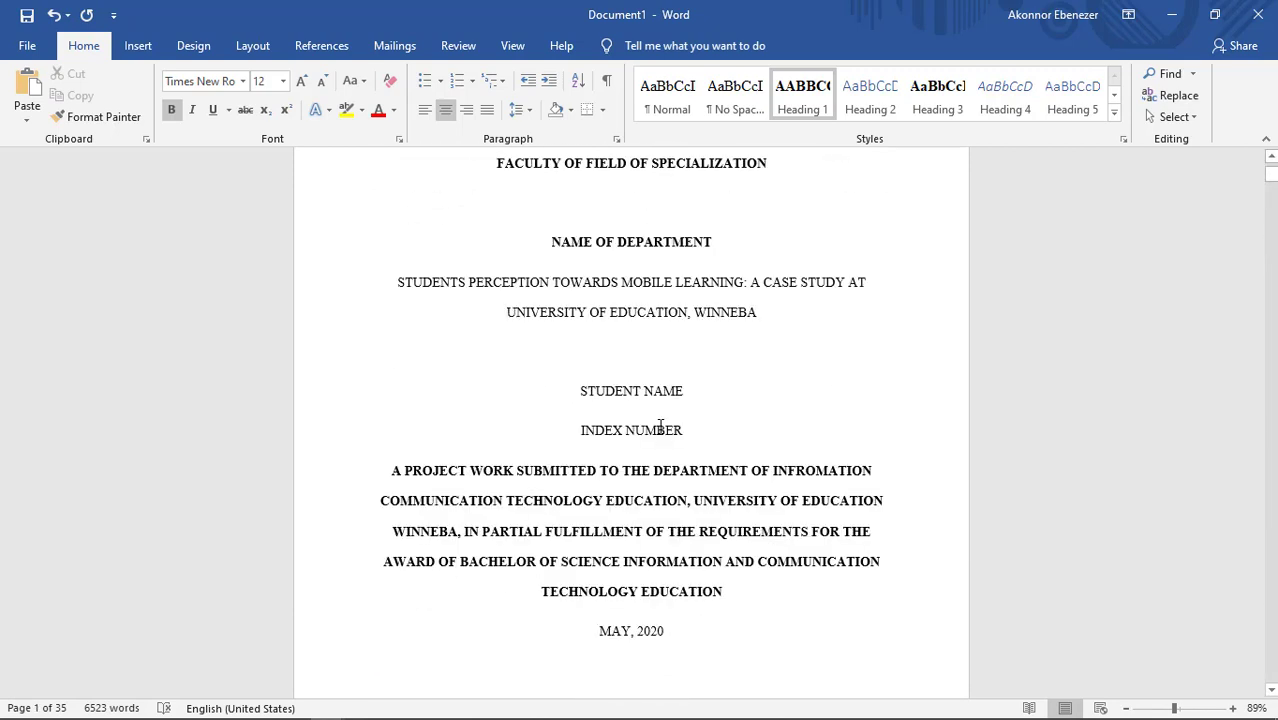
pyautogui.scroll(4, 660, 426)
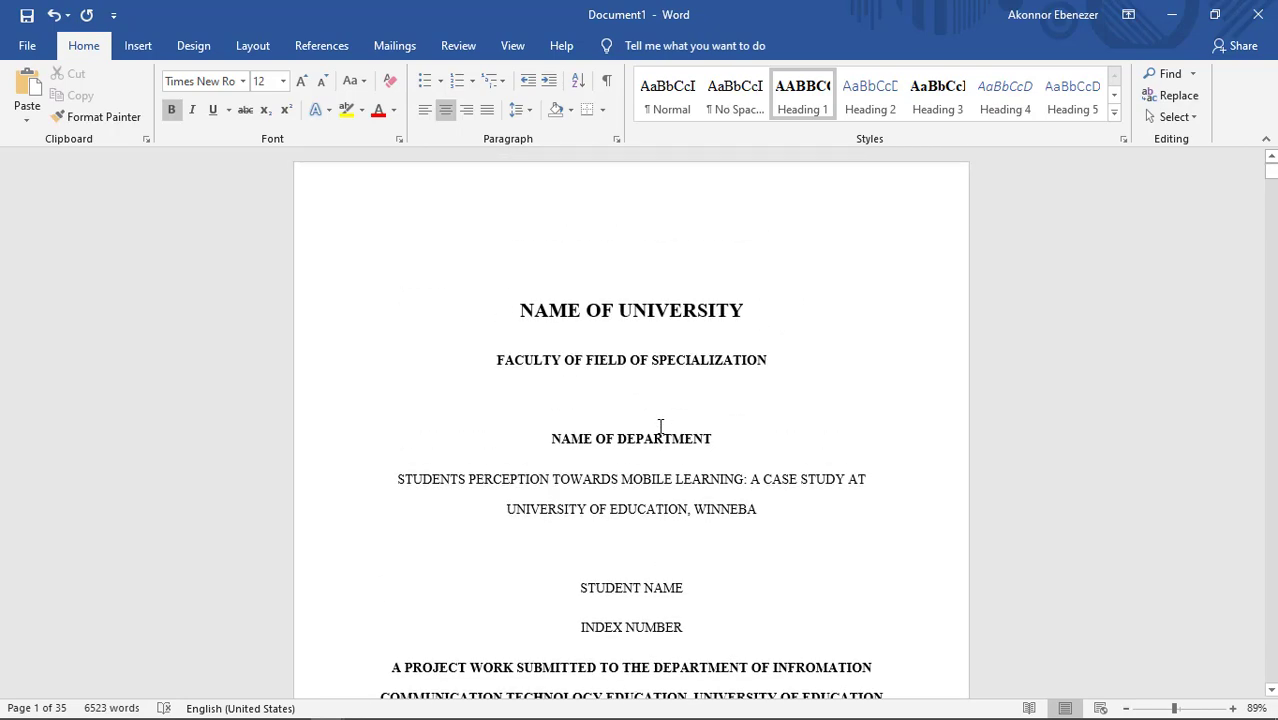
pyautogui.scroll(-8, 660, 426)
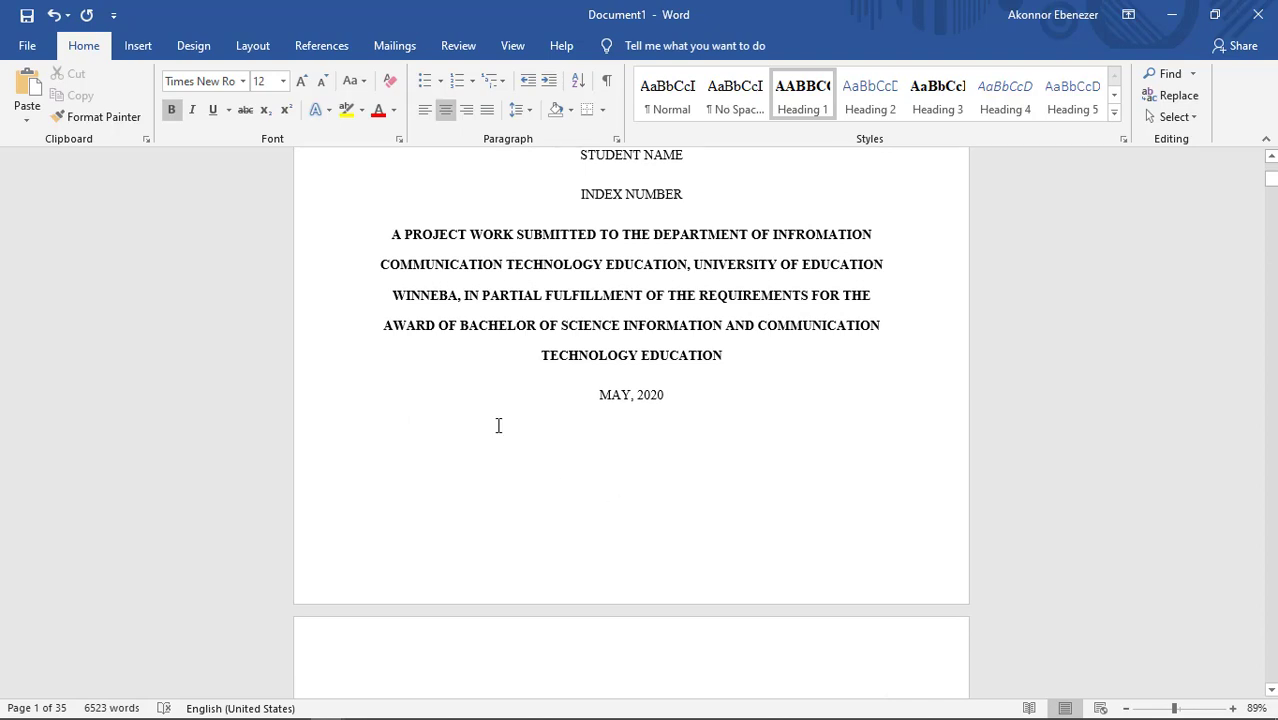
pyautogui.click(143, 47)
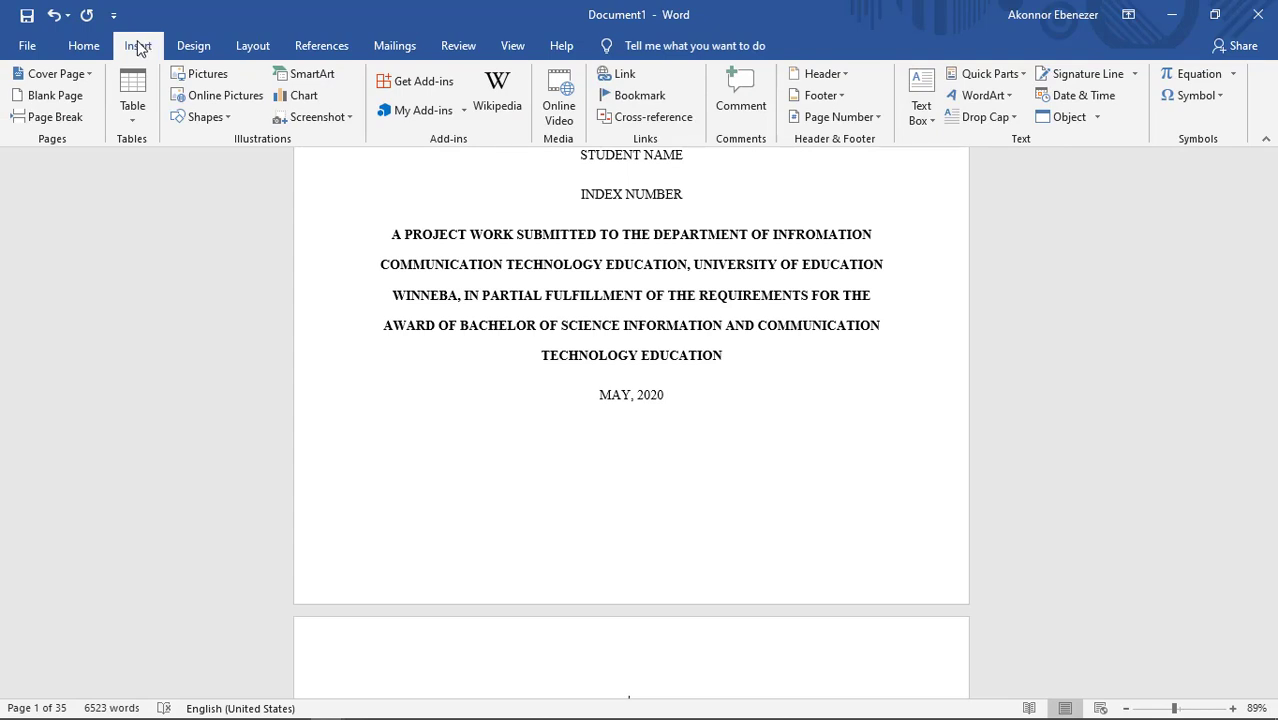
pyautogui.click(865, 118)
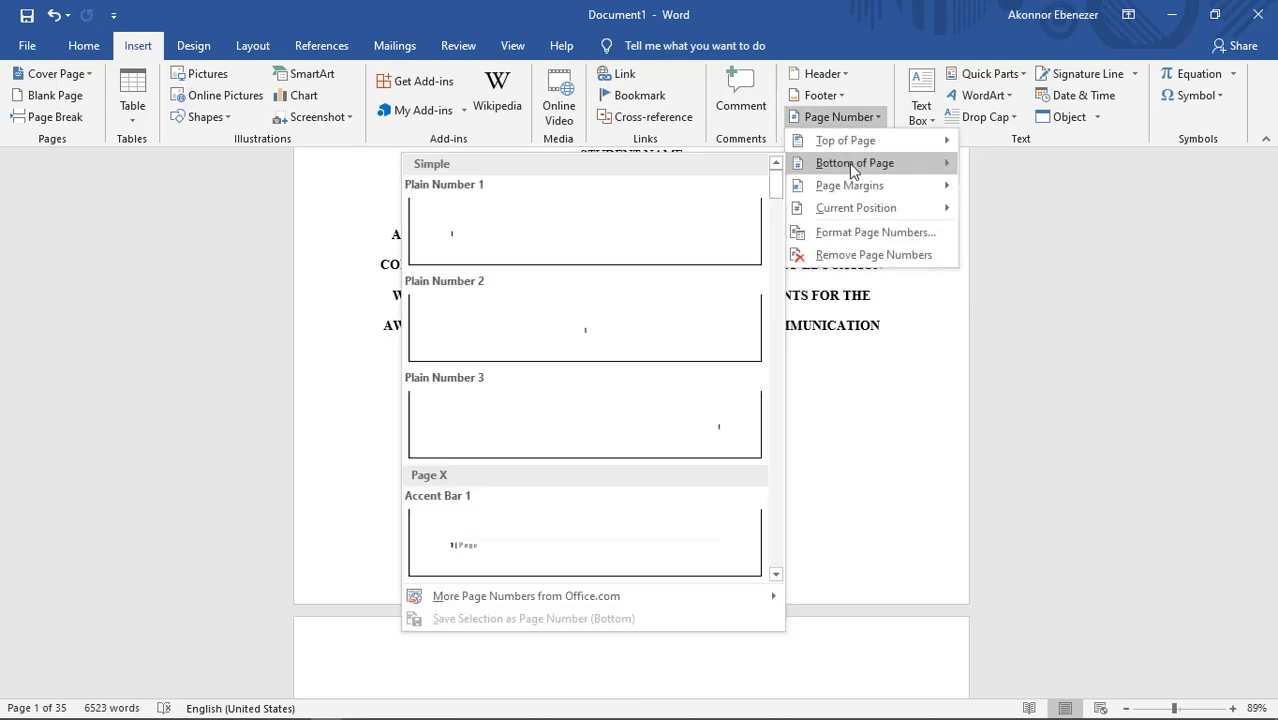
pyautogui.moveTo(838, 166)
pyautogui.moveTo(822, 209)
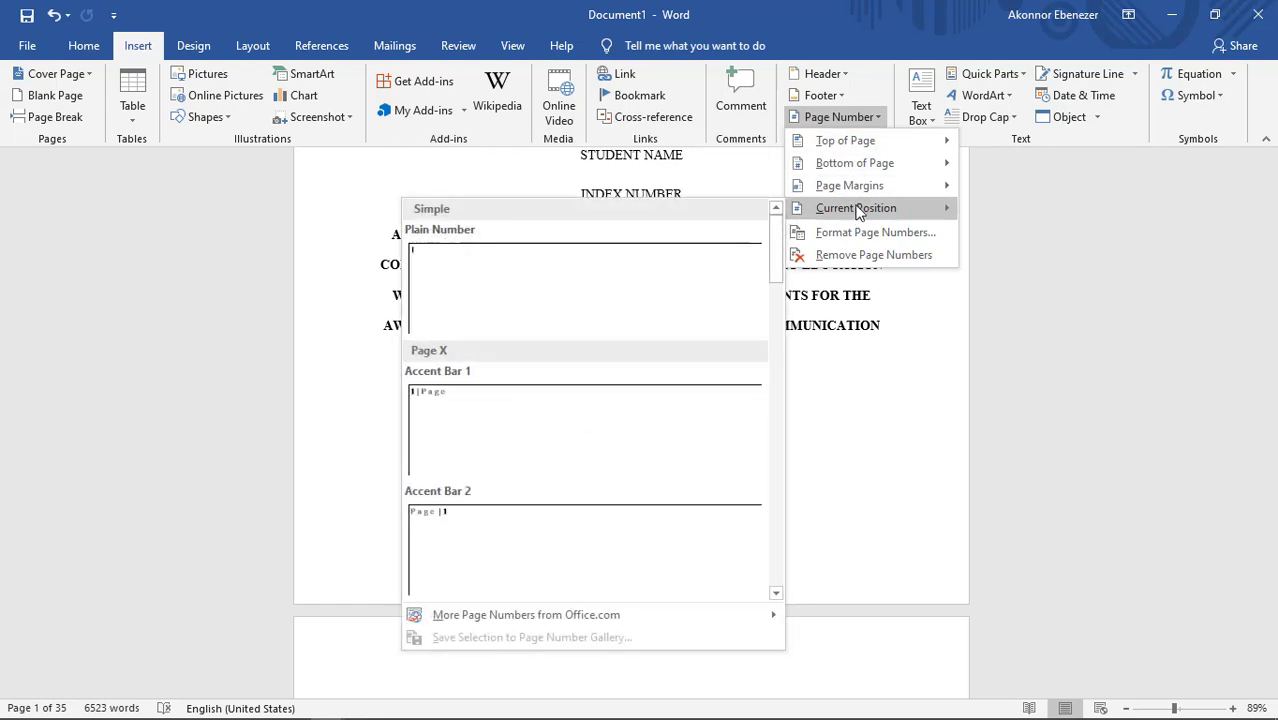
pyautogui.press('Escape')
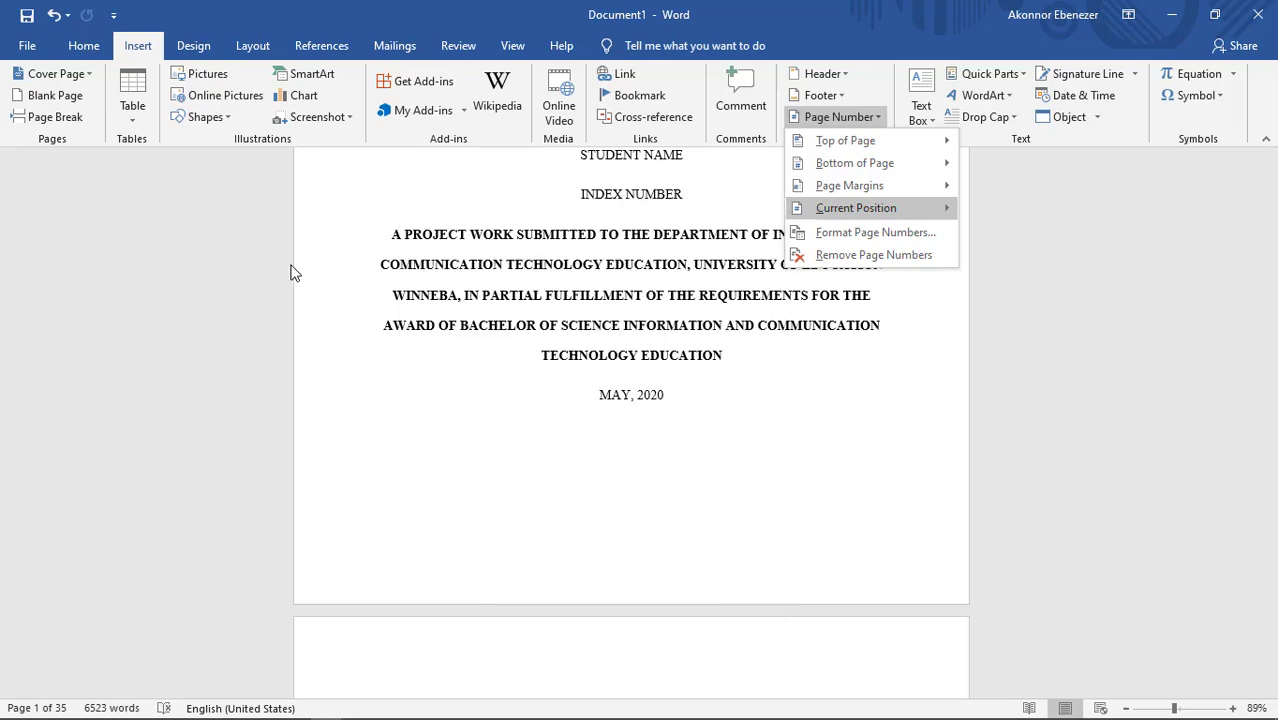
pyautogui.press('Escape')
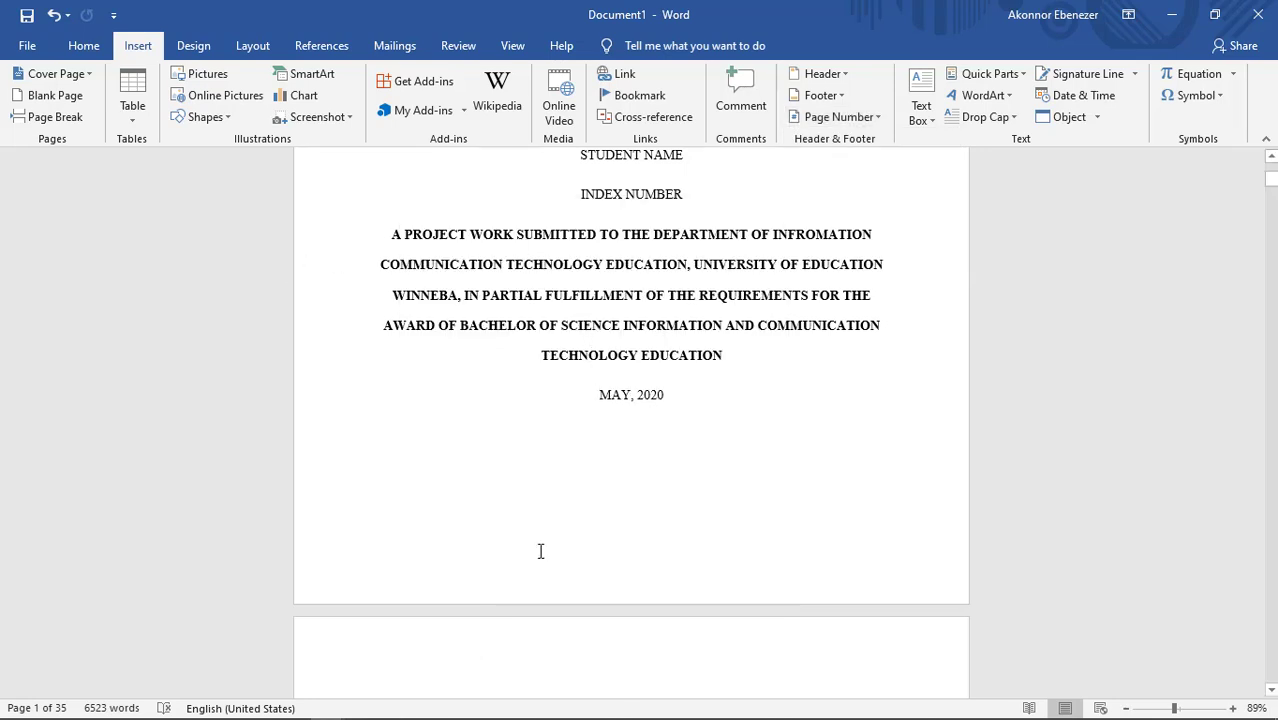
# Step: Insert centred Plain Number 2 page numbers at the bottom of the pages, then close the title page's footer
pyautogui.scroll(-3, 473, 584)
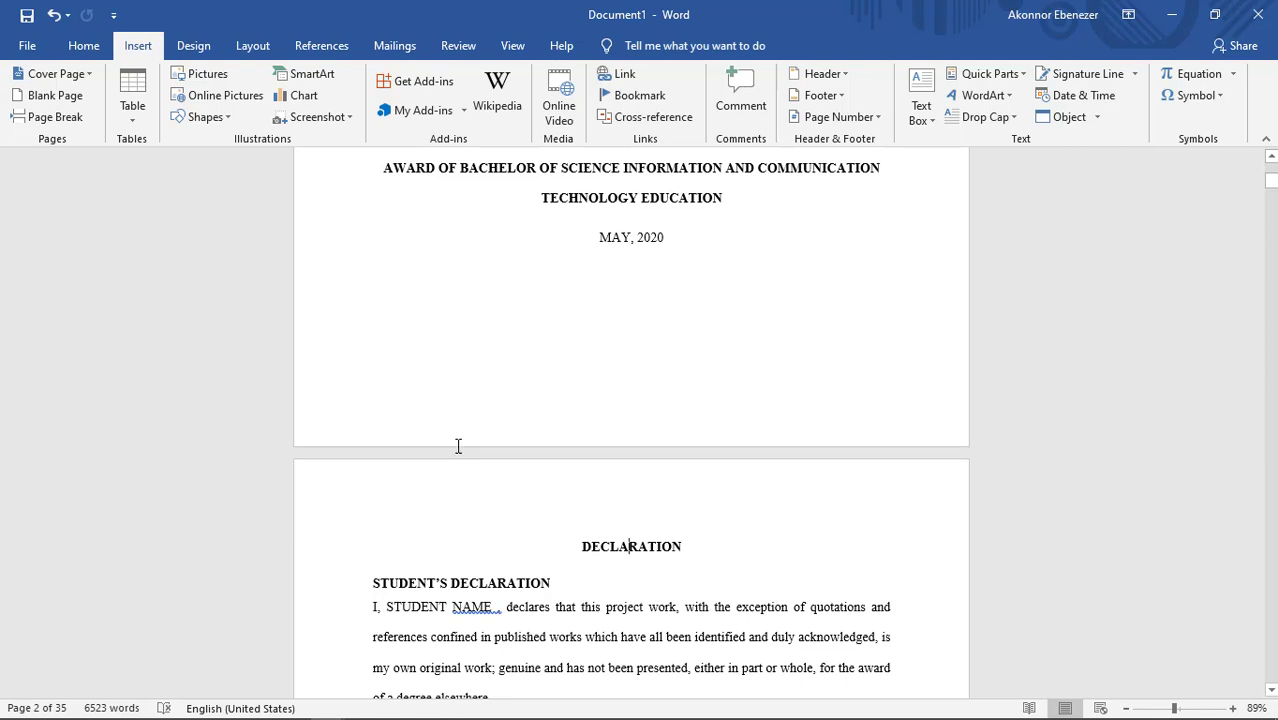
pyautogui.doubleClick(465, 407)
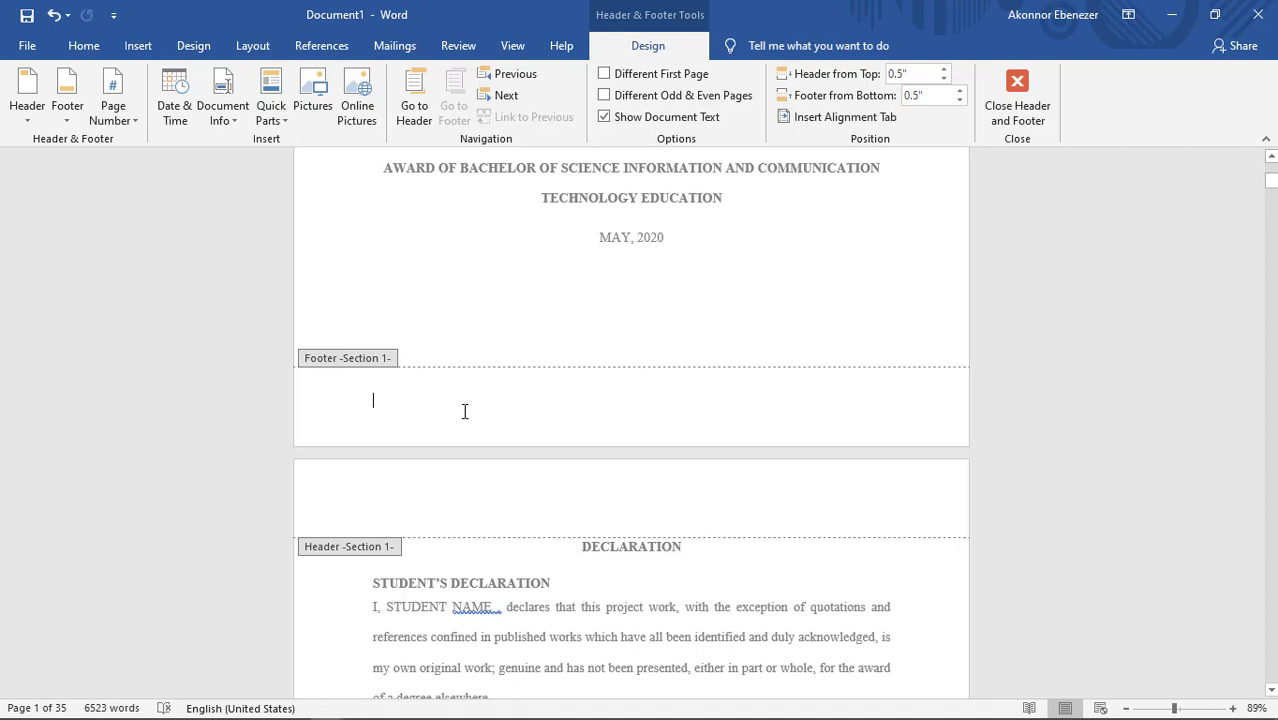
pyautogui.click(117, 86)
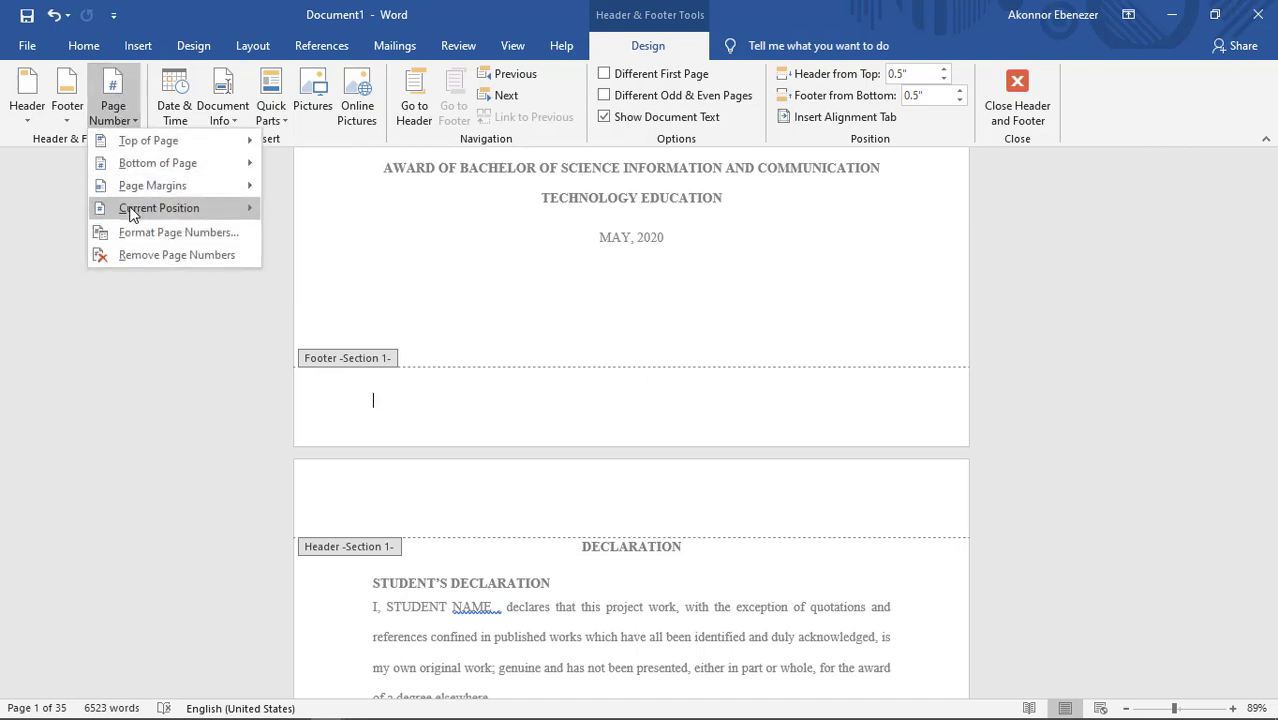
pyautogui.moveTo(125, 142)
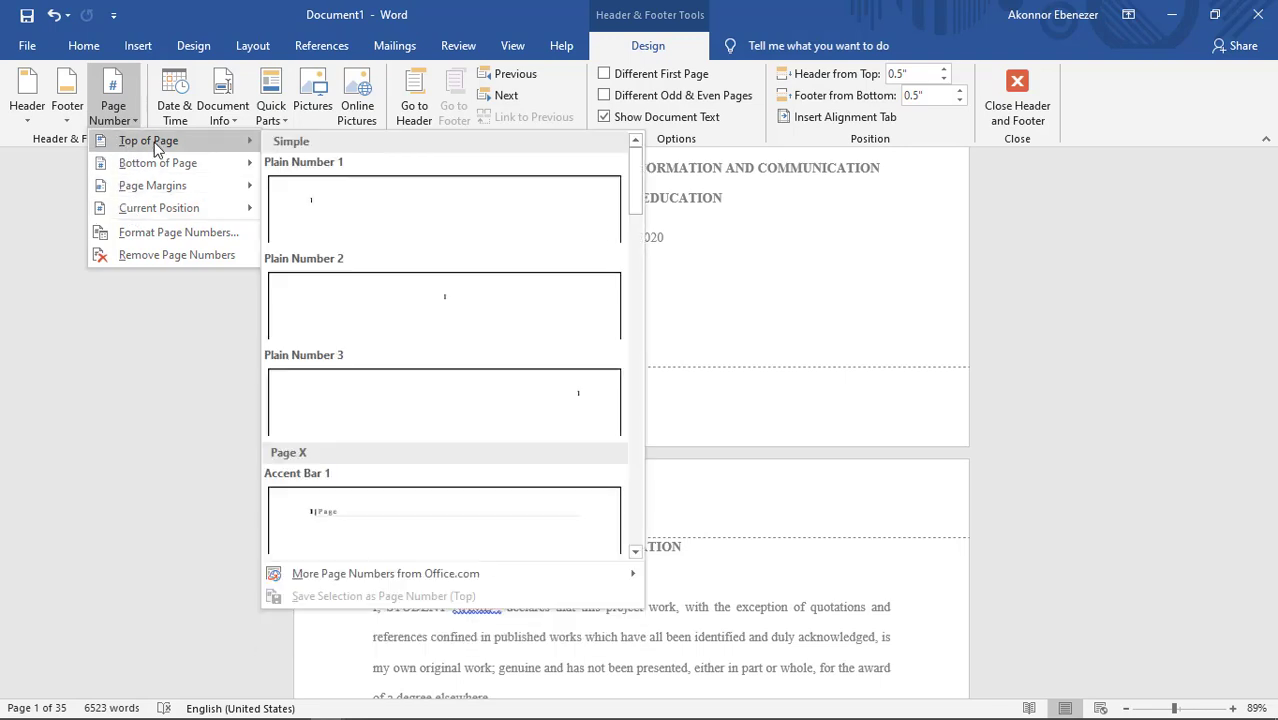
pyautogui.moveTo(157, 163)
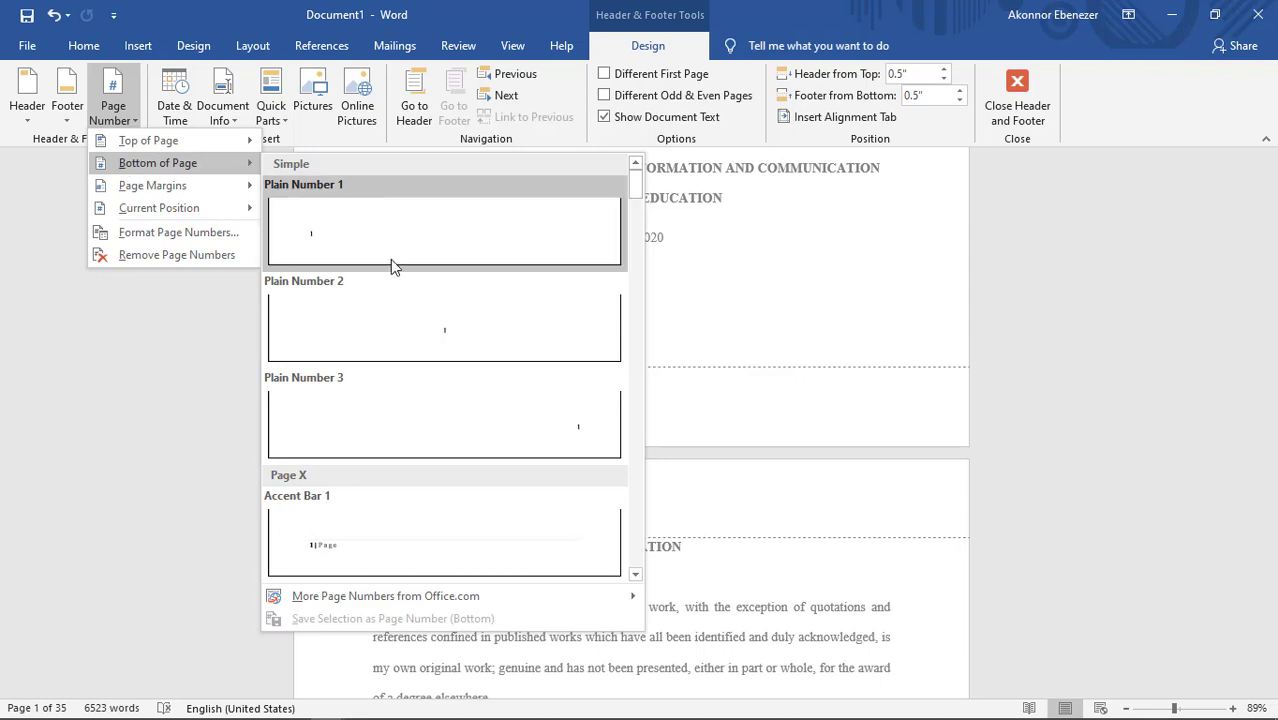
pyautogui.click(435, 318)
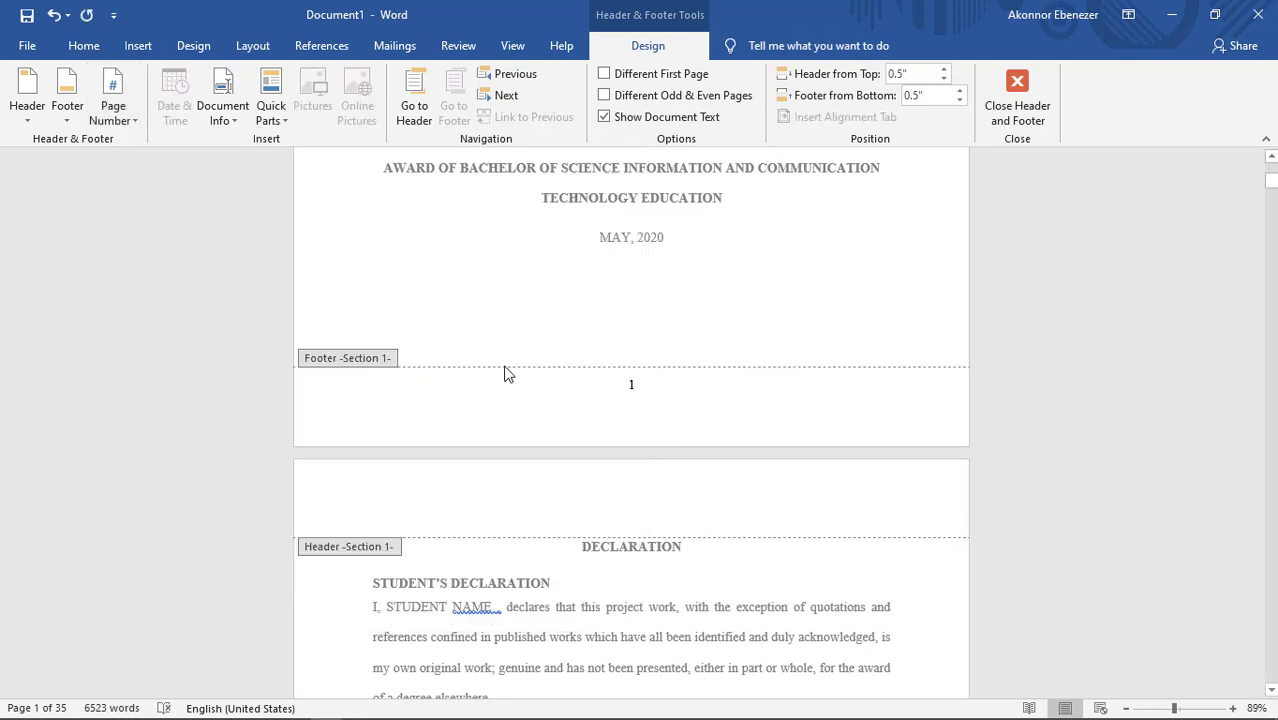
pyautogui.doubleClick(631, 385)
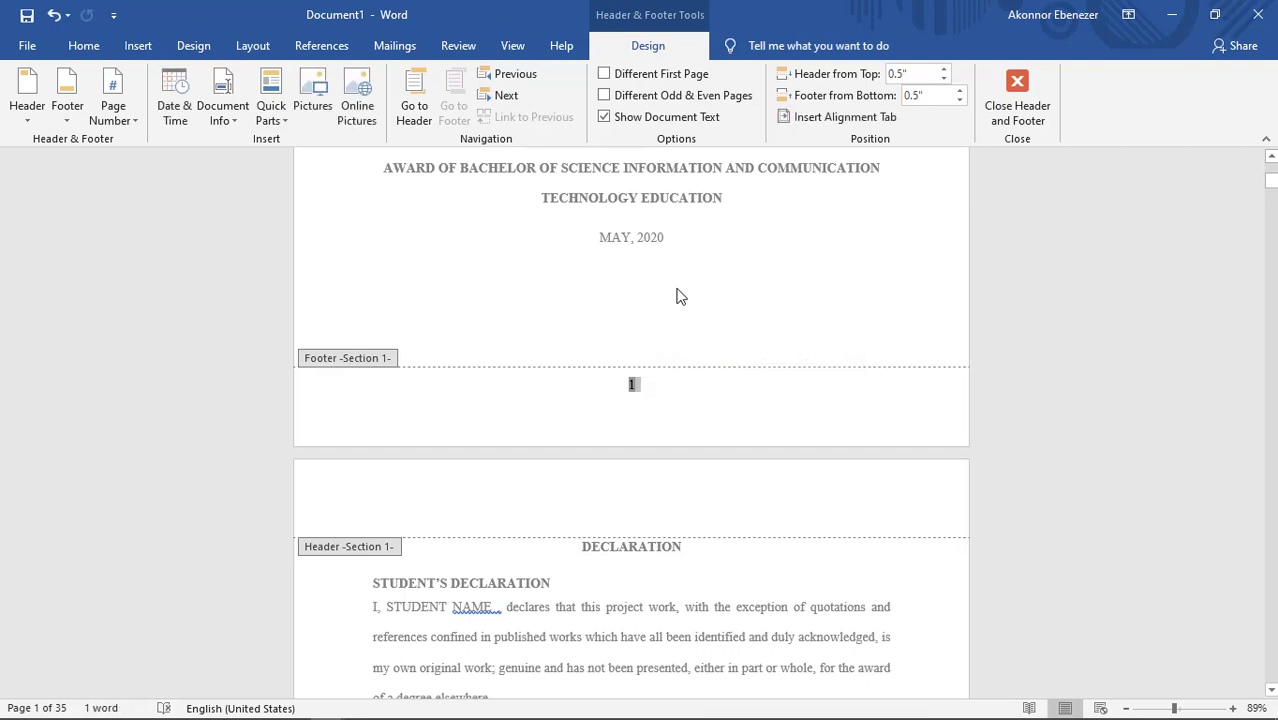
pyautogui.click(1008, 130)
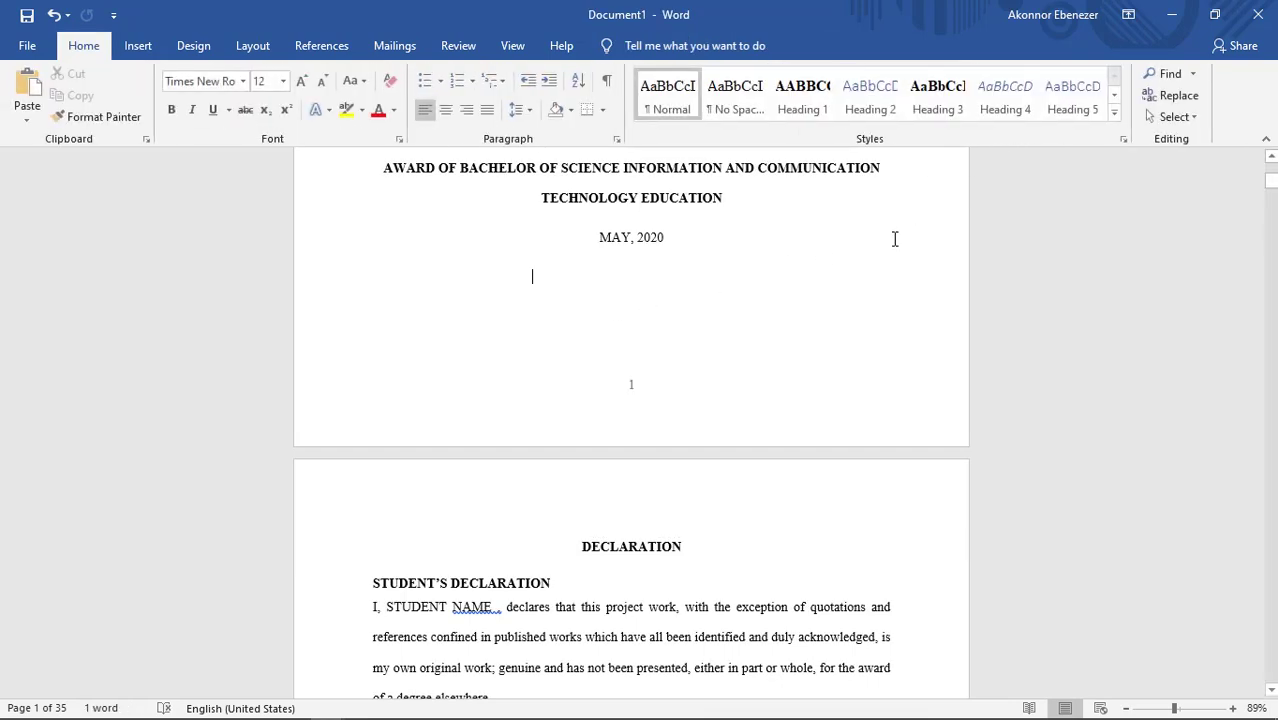
# Step: Check the page numbers in the footers of the title page and the declaration page
pyautogui.scroll(3, 765, 313)
pyautogui.scroll(-8, 763, 313)
pyautogui.scroll(-4, 763, 313)
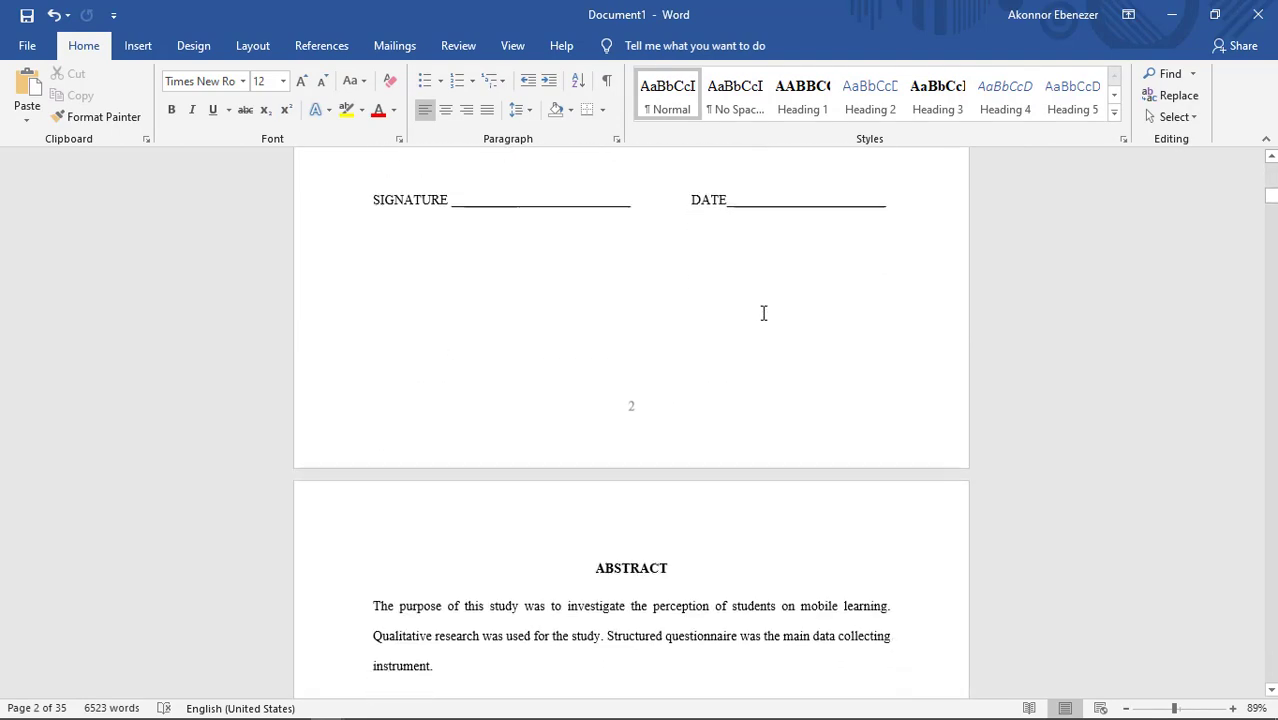
pyautogui.scroll(7, 763, 313)
pyautogui.scroll(6, 763, 313)
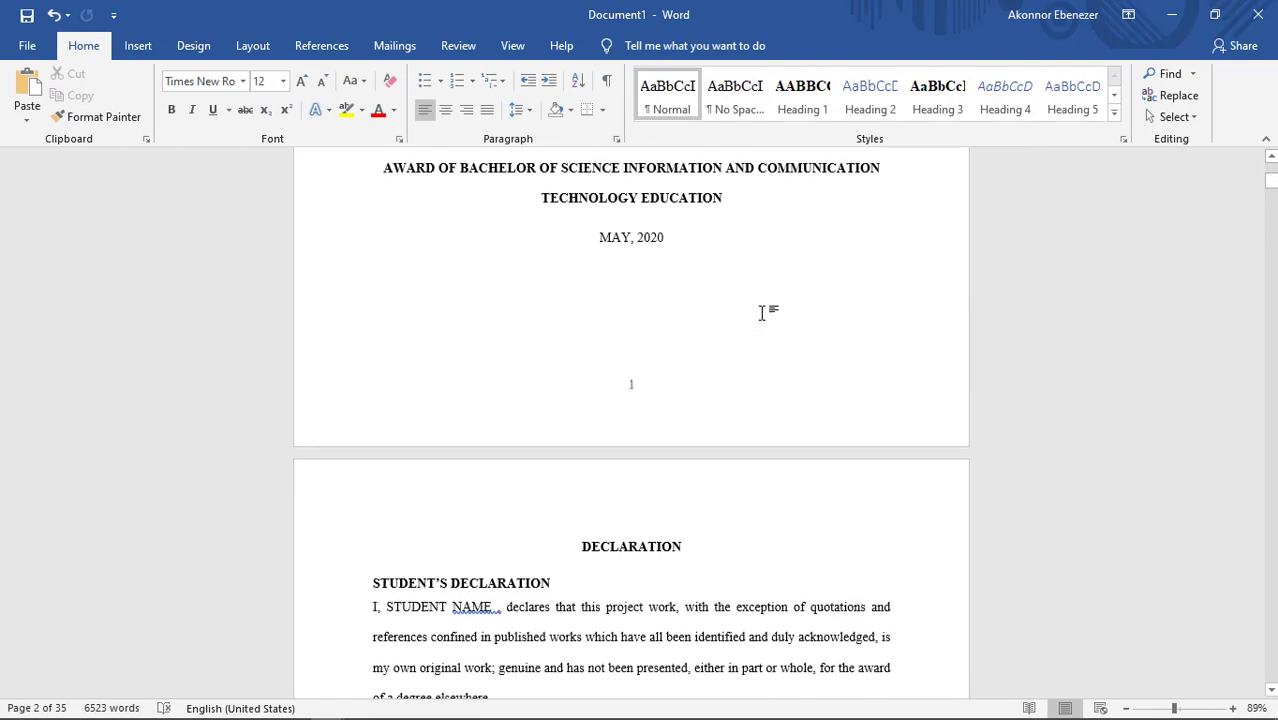
pyautogui.doubleClick(630, 391)
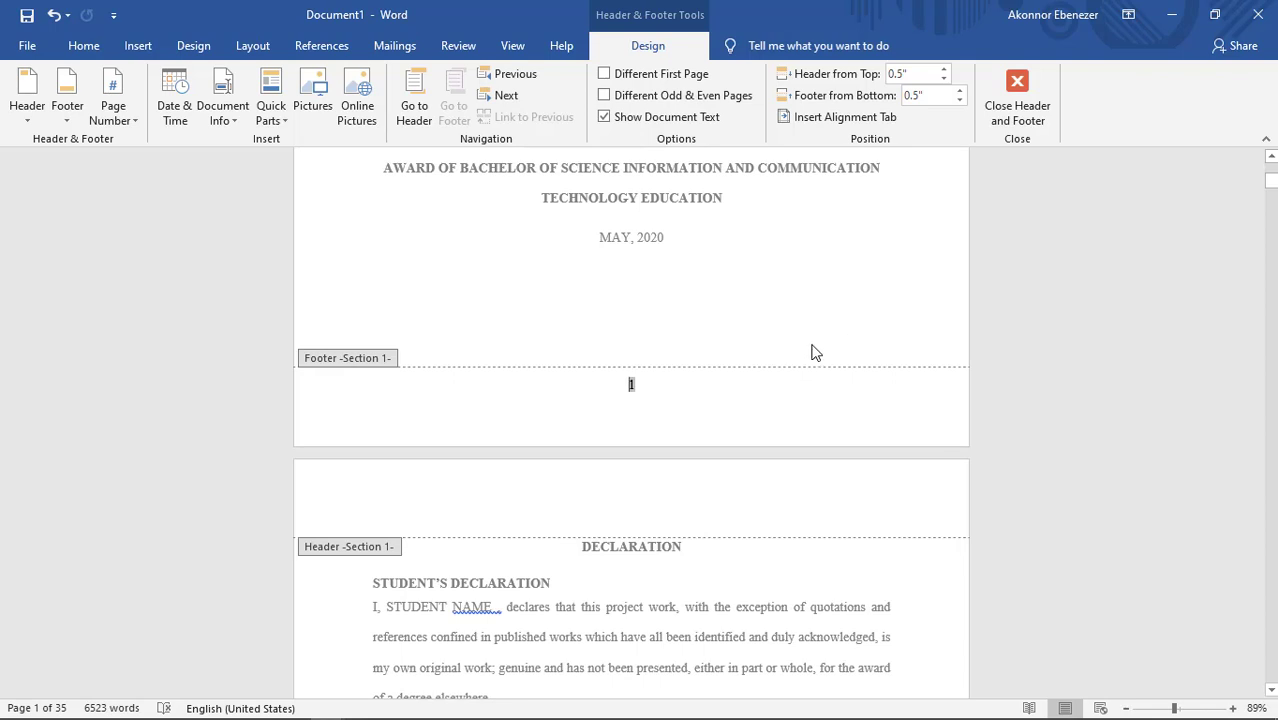
pyautogui.click(1016, 100)
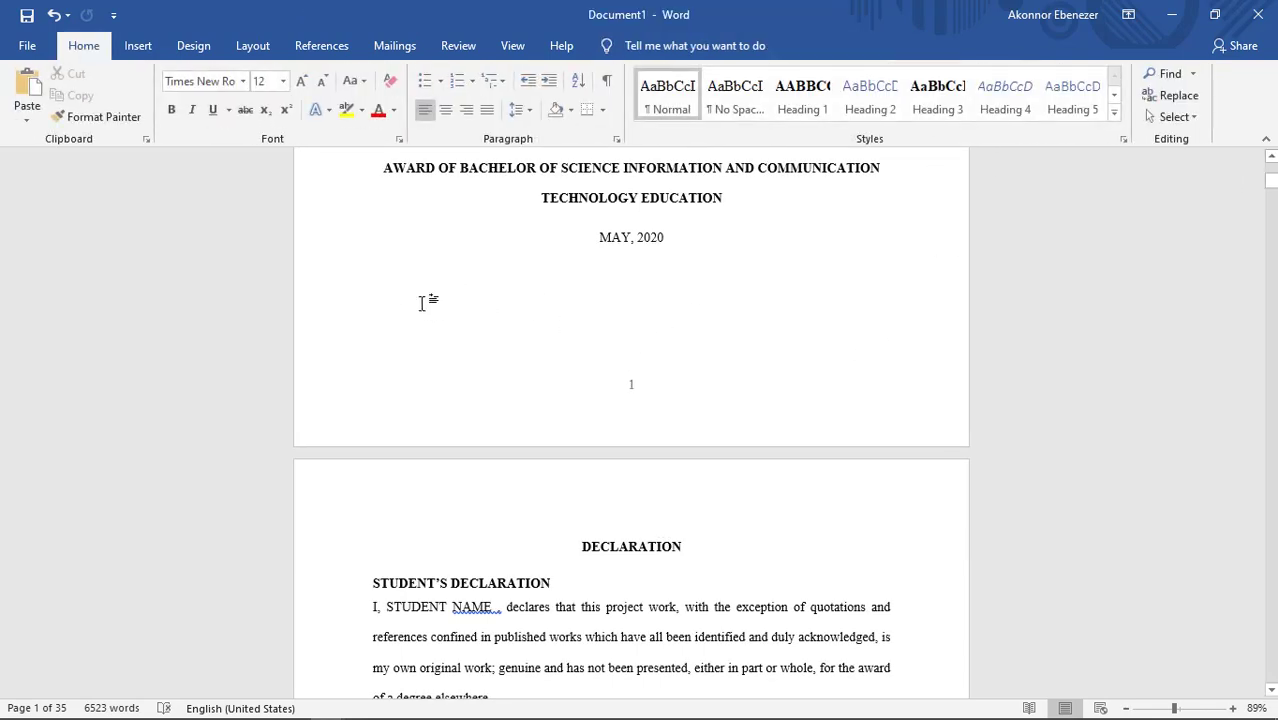
# Step: Insert a Next Page section break below the date on the title page
pyautogui.click(142, 50)
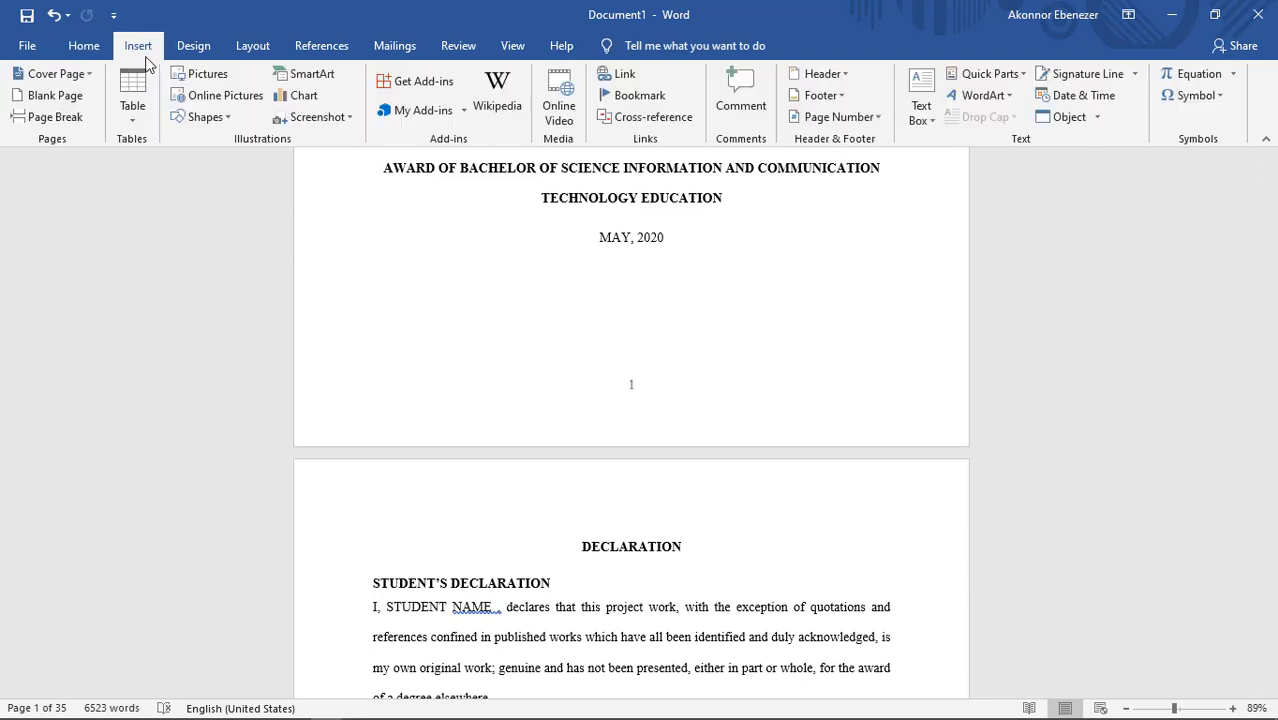
pyautogui.click(251, 46)
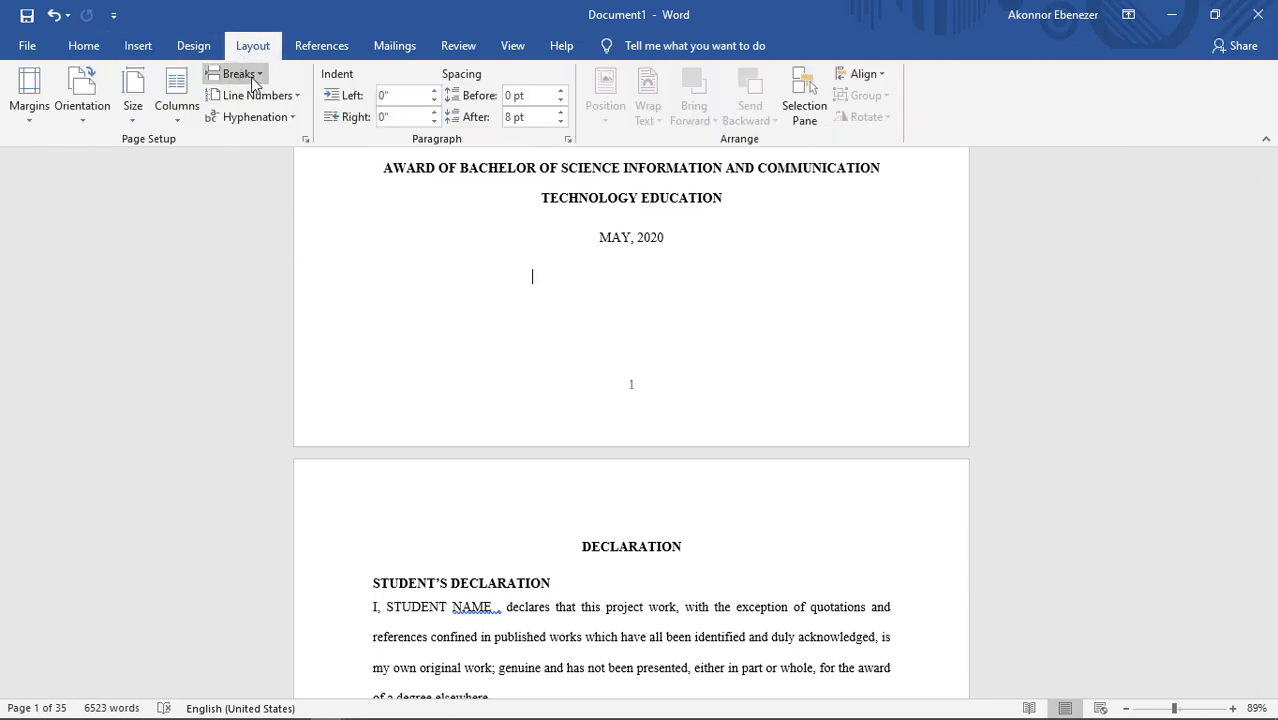
pyautogui.click(255, 76)
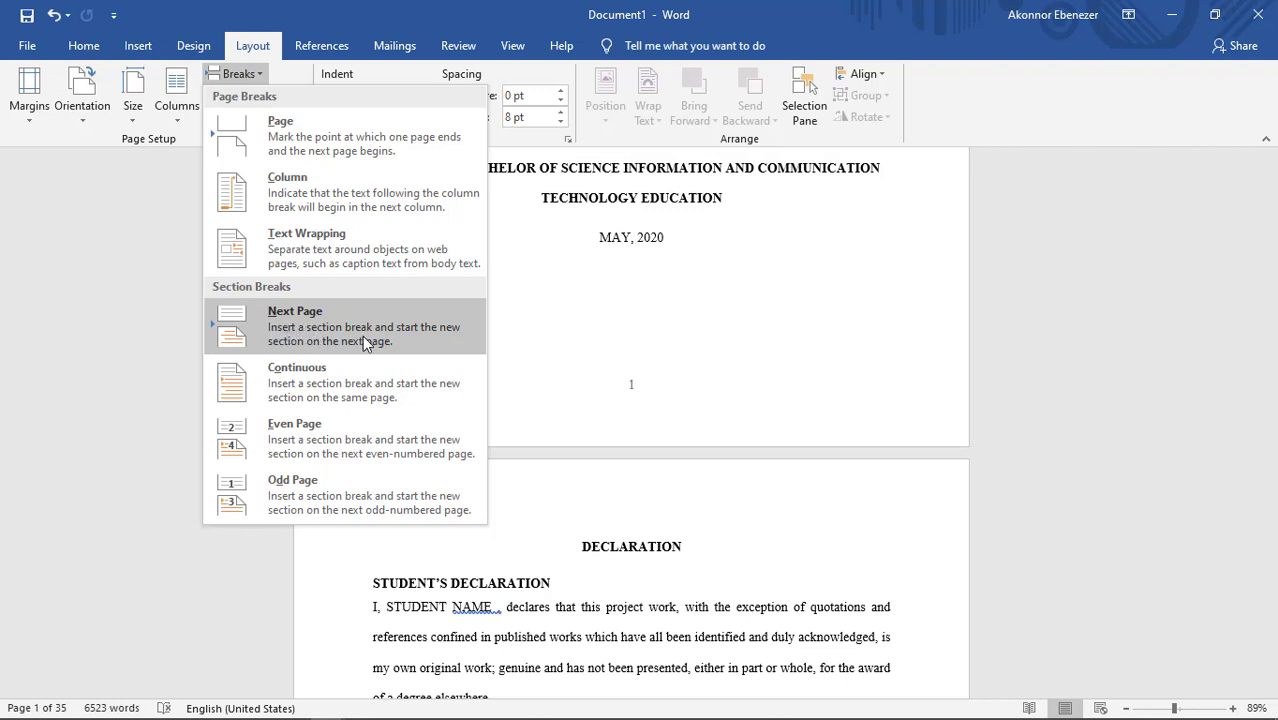
pyautogui.click(286, 328)
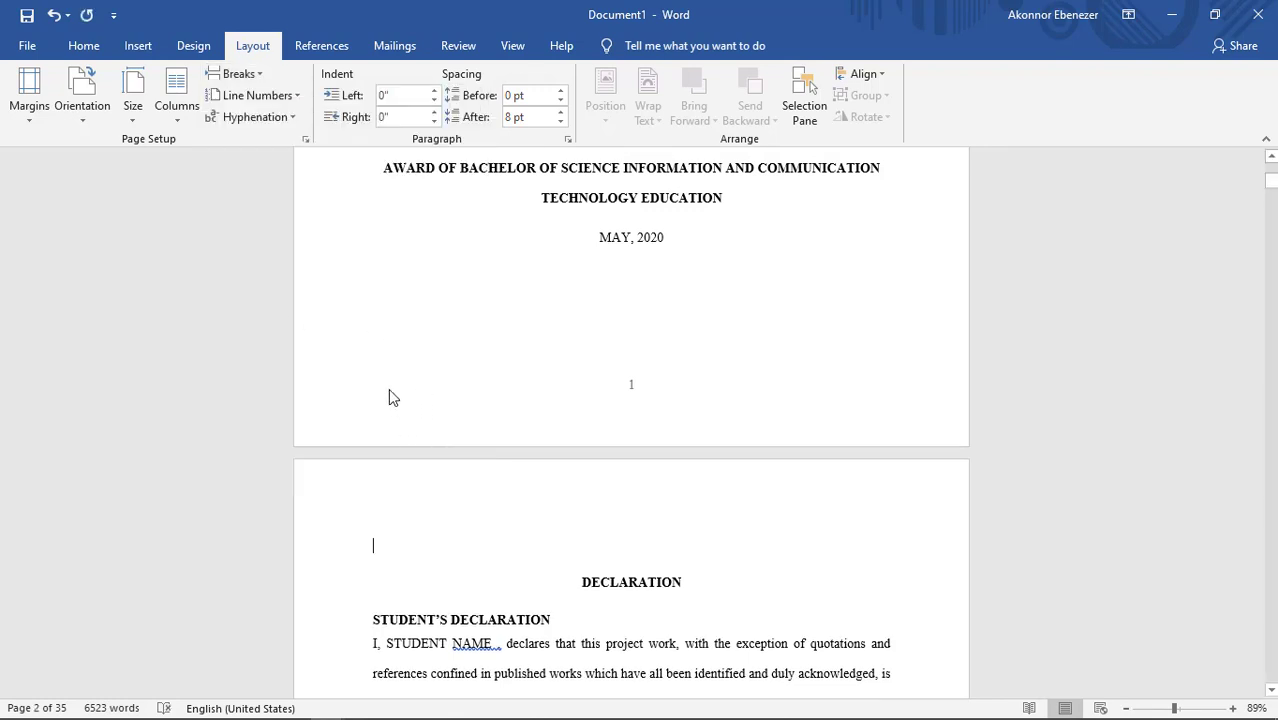
# Step: Turn on Different First Page for the title page's section to leave its footer without a page number
pyautogui.doubleClick(633, 385)
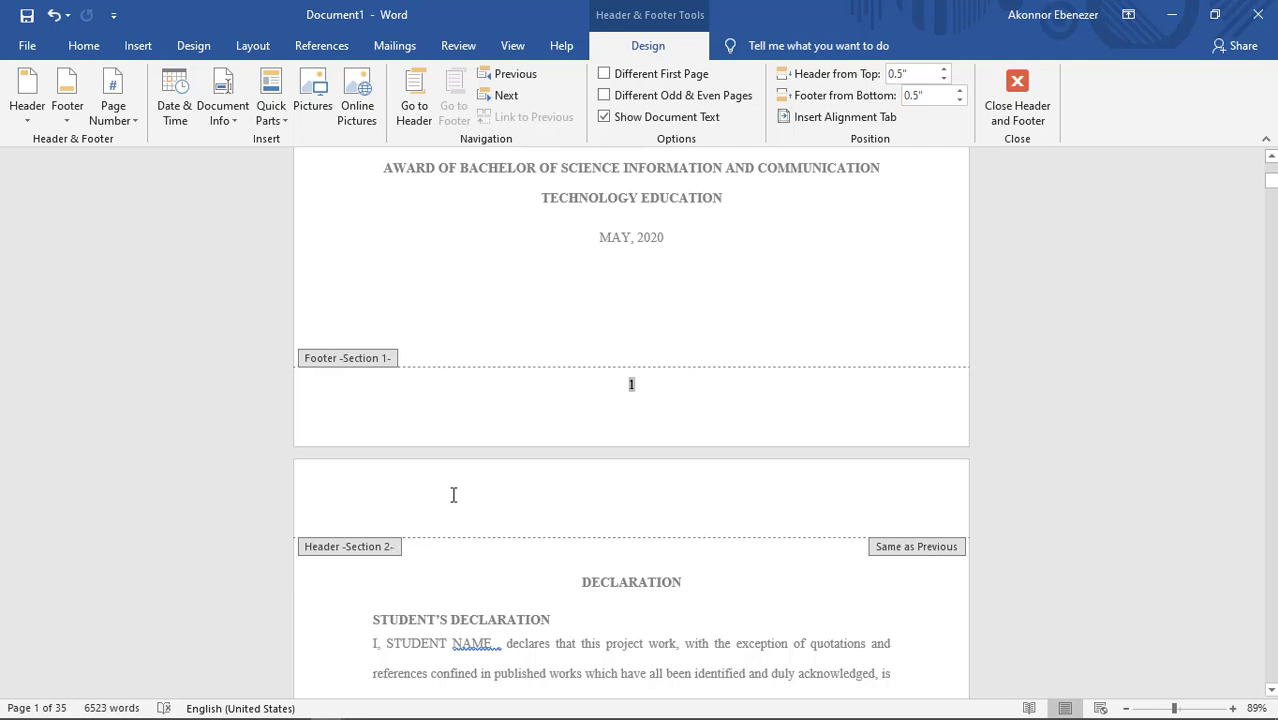
pyautogui.scroll(10, 435, 506)
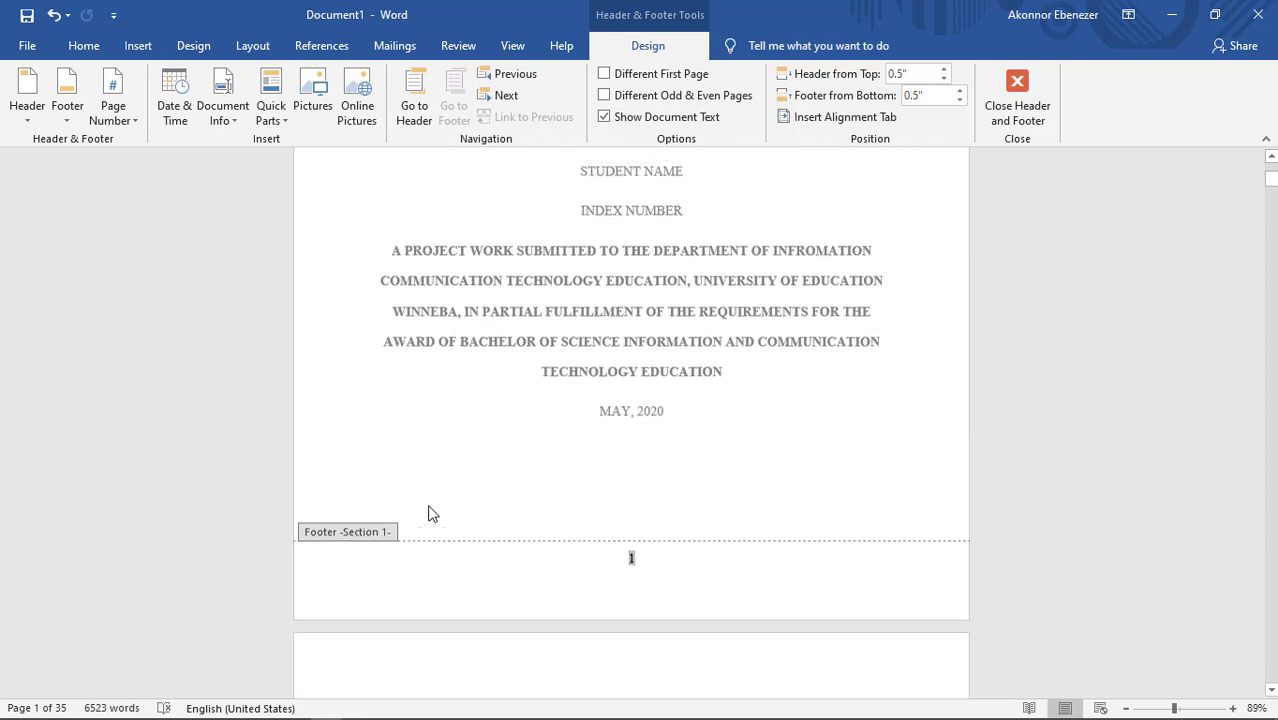
pyautogui.scroll(-5, 432, 513)
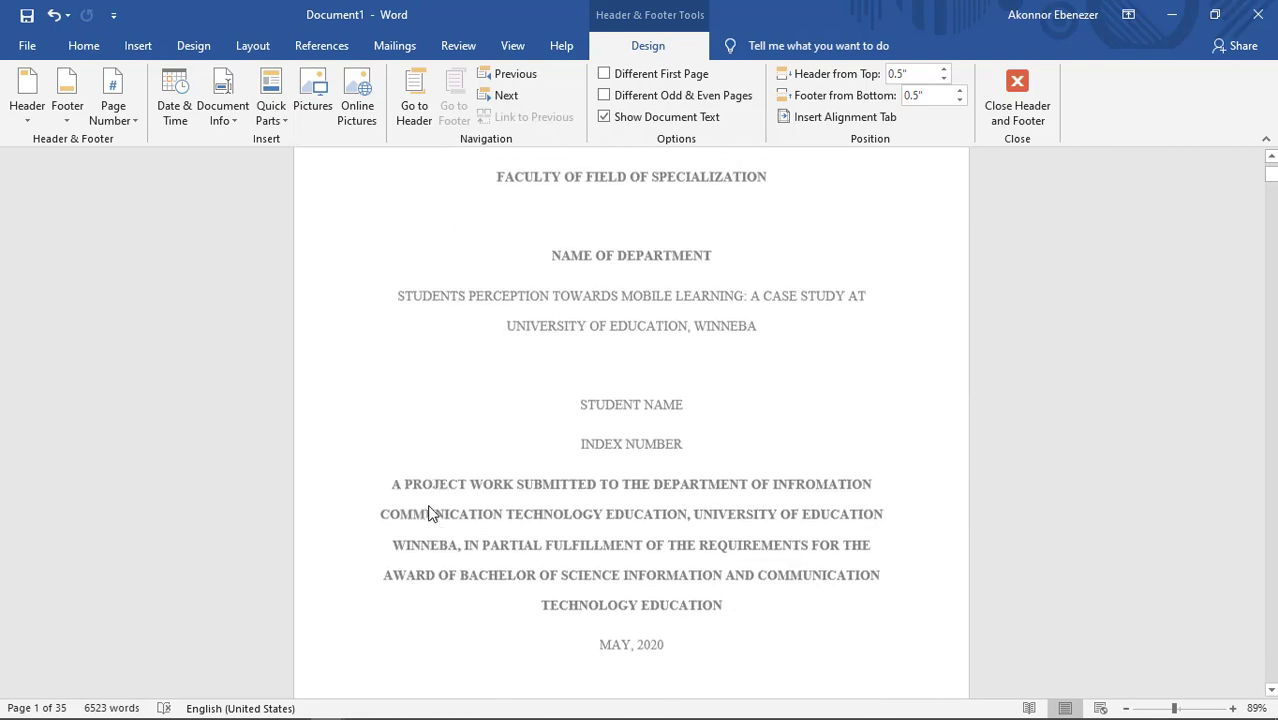
pyautogui.scroll(-4, 430, 513)
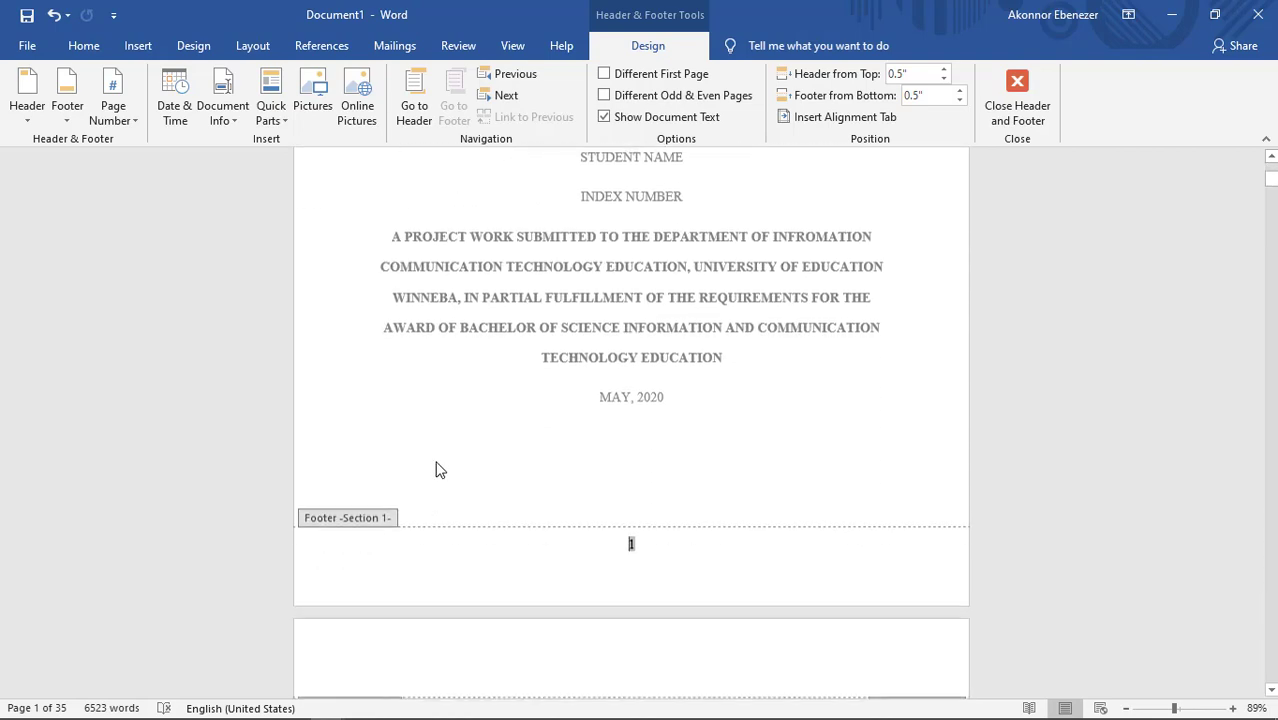
pyautogui.click(604, 74)
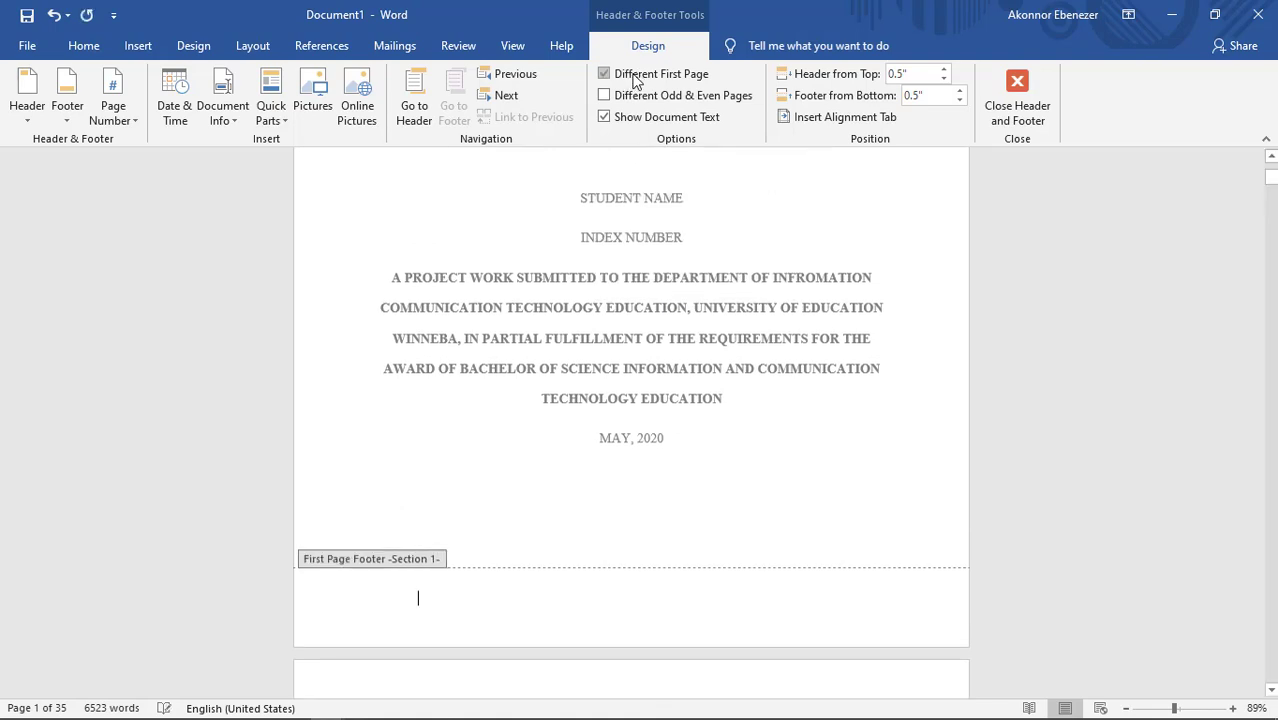
pyautogui.scroll(-3, 600, 343)
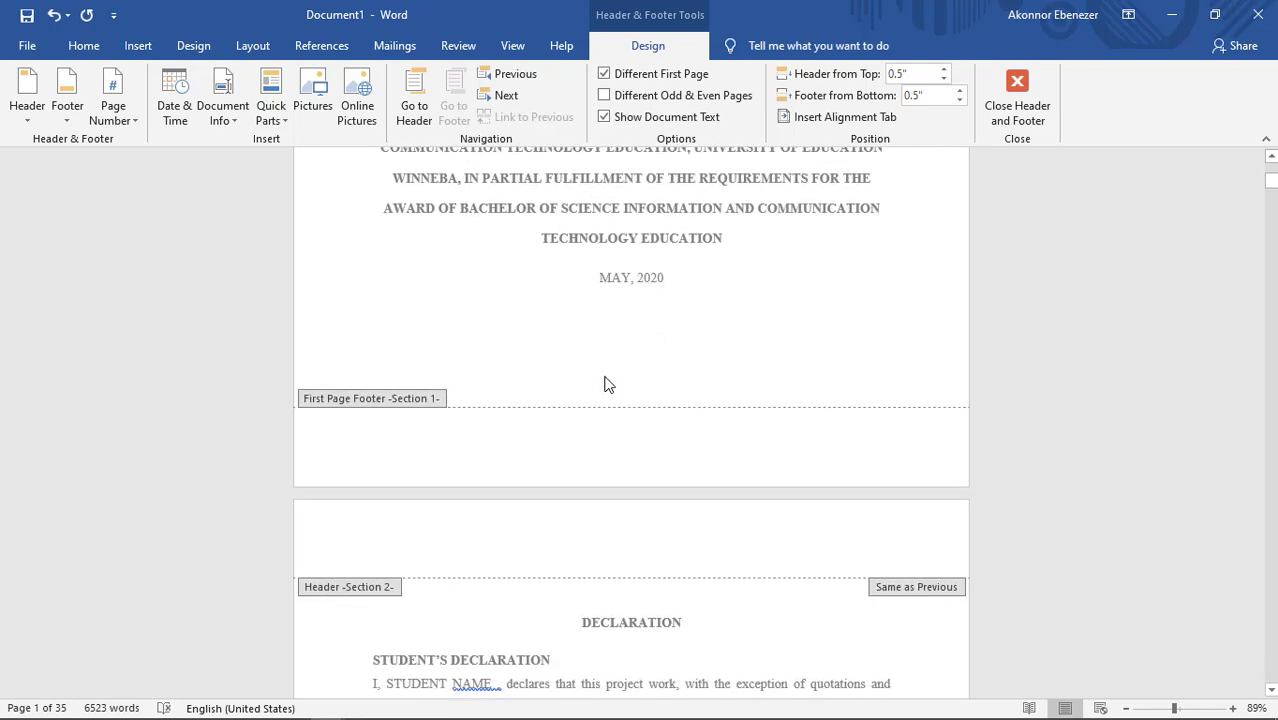
pyautogui.scroll(3, 563, 343)
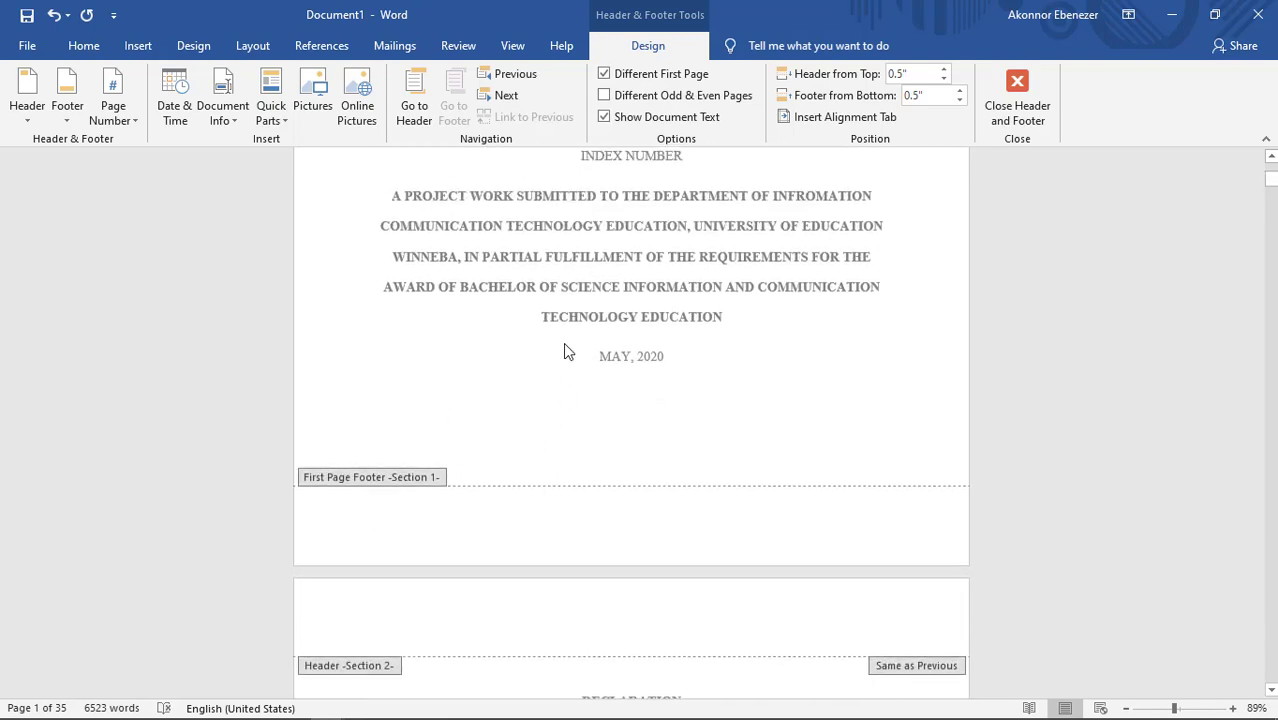
pyautogui.scroll(1, 568, 334)
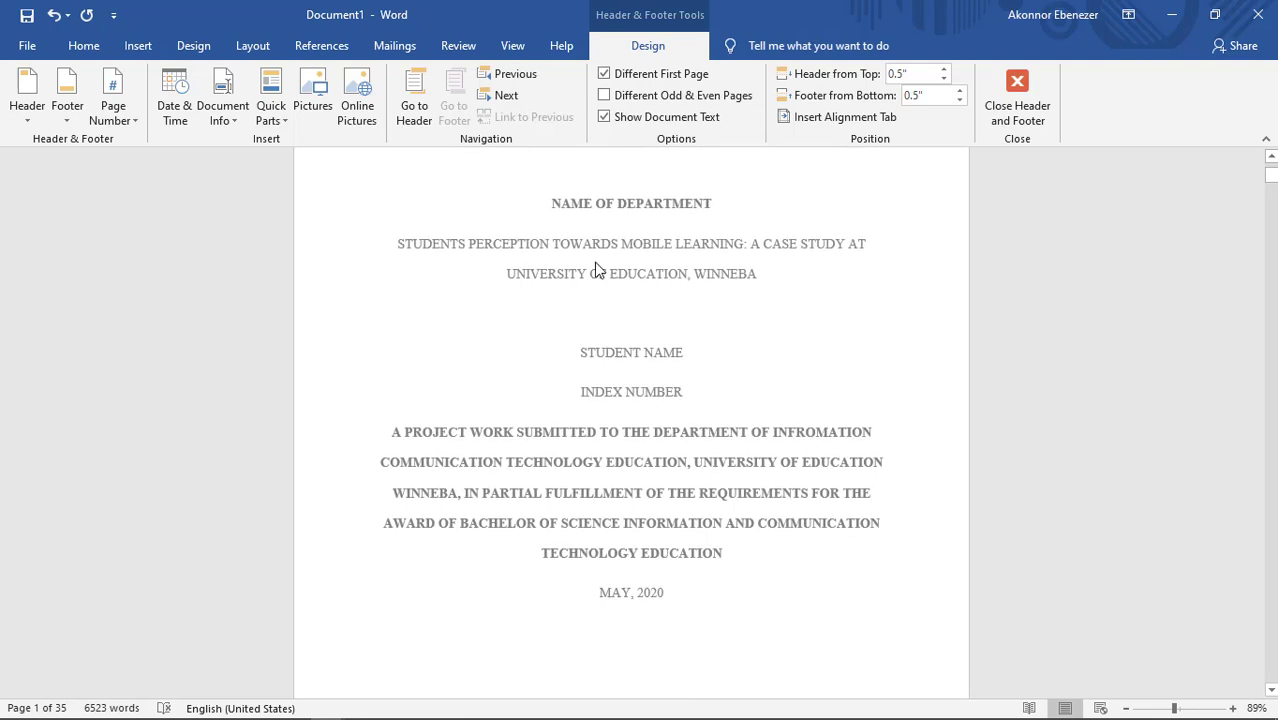
pyautogui.scroll(-2, 626, 303)
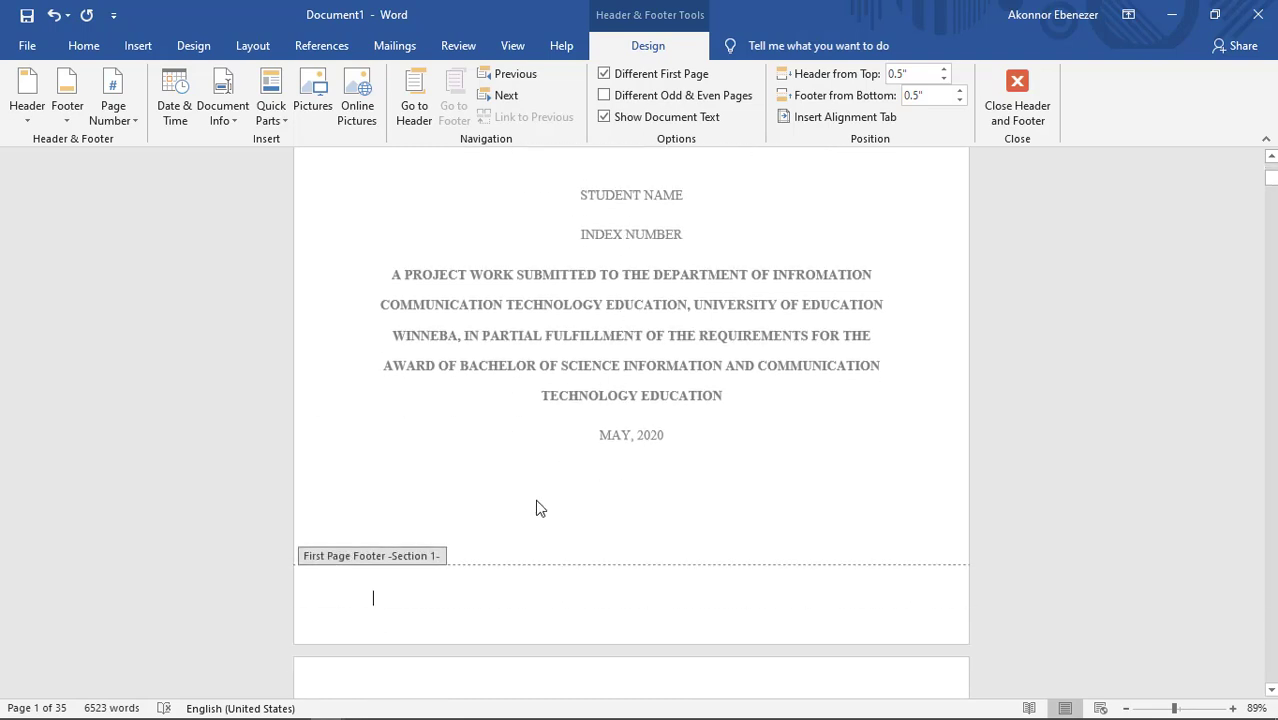
pyautogui.scroll(-2, 536, 505)
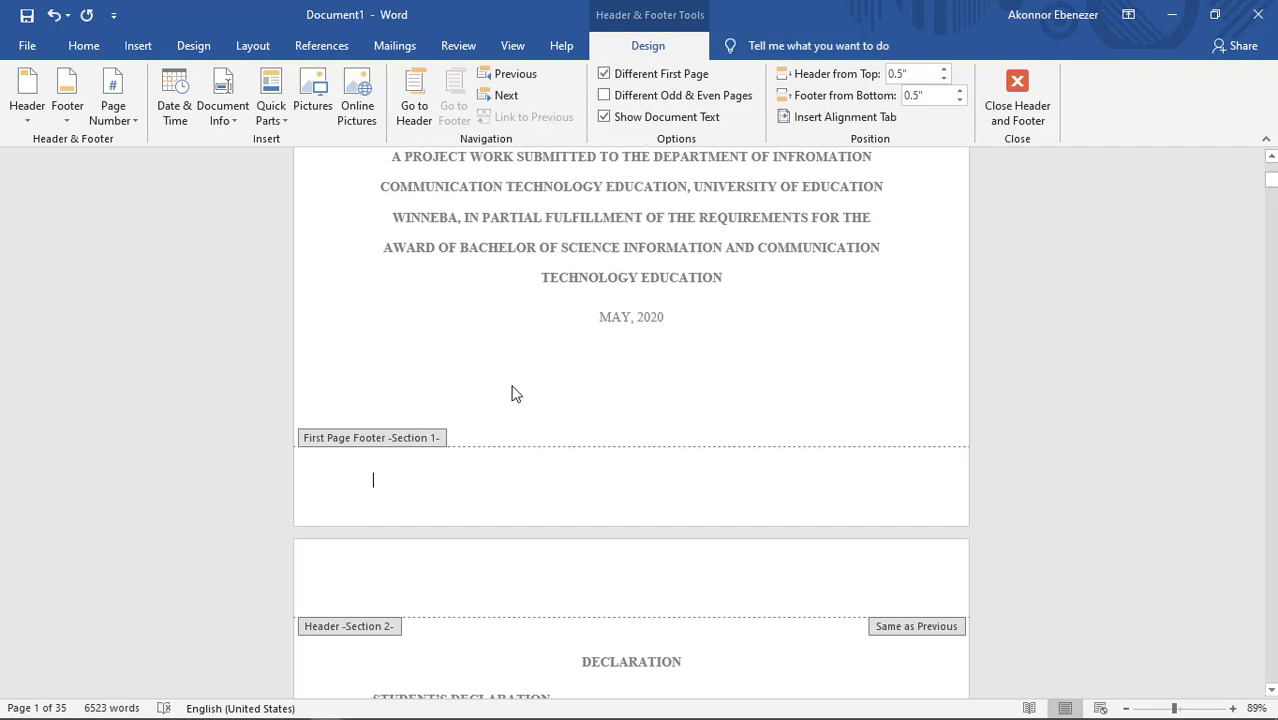
# Step: Close the title page's first-page footer and return to the document body
pyautogui.scroll(5, 602, 428)
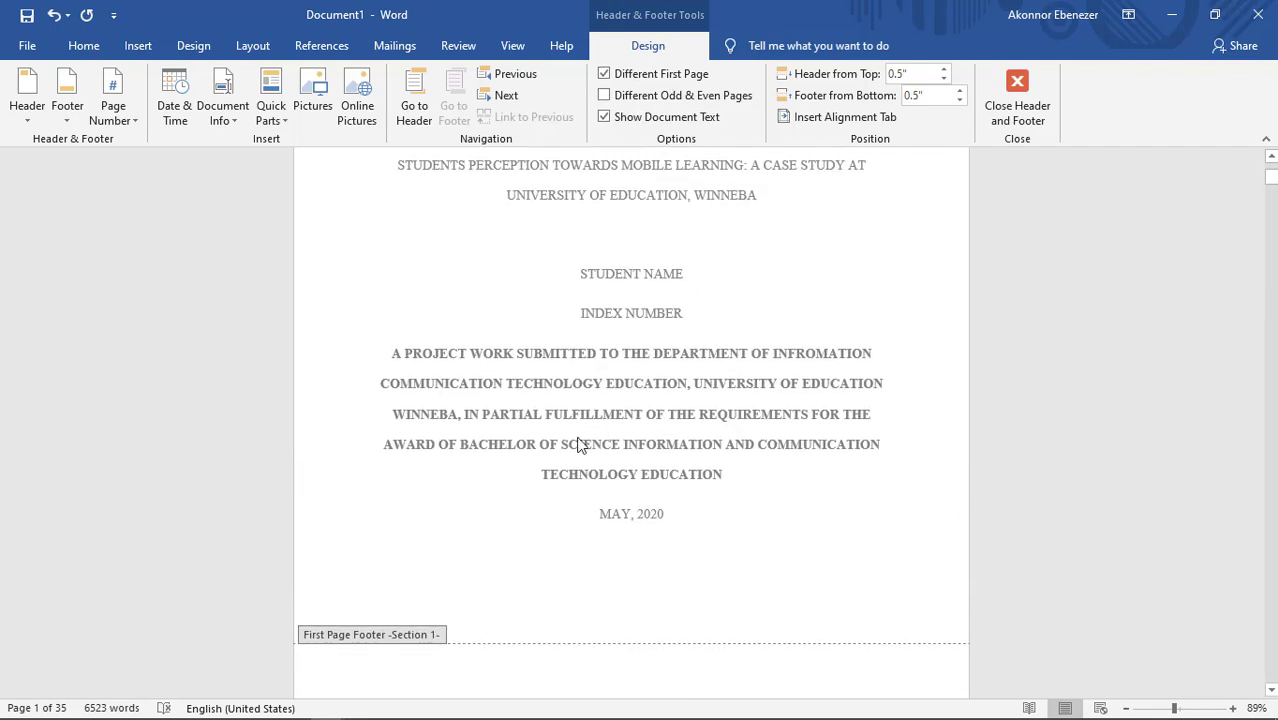
pyautogui.click(1017, 100)
pyautogui.scroll(4, 707, 437)
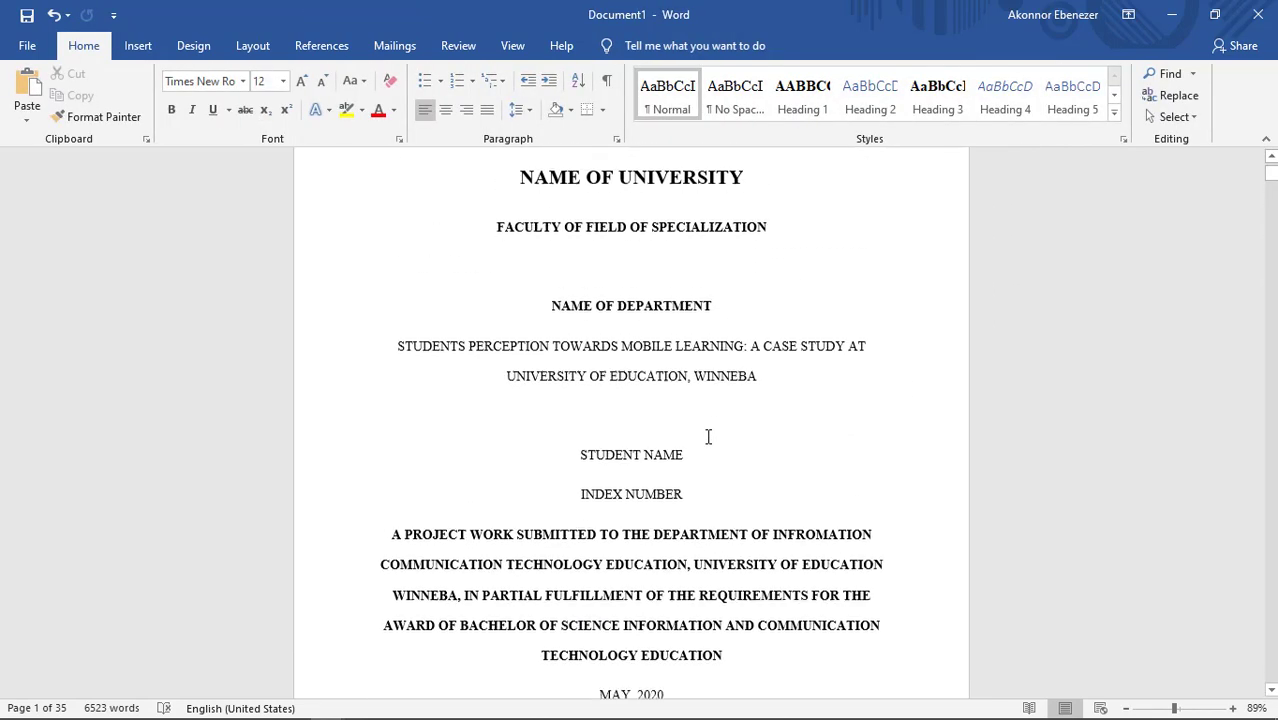
# Step: Check the bottoms of the title page and the declaration page for page numbers
pyautogui.scroll(-3, 707, 437)
pyautogui.scroll(-5, 707, 437)
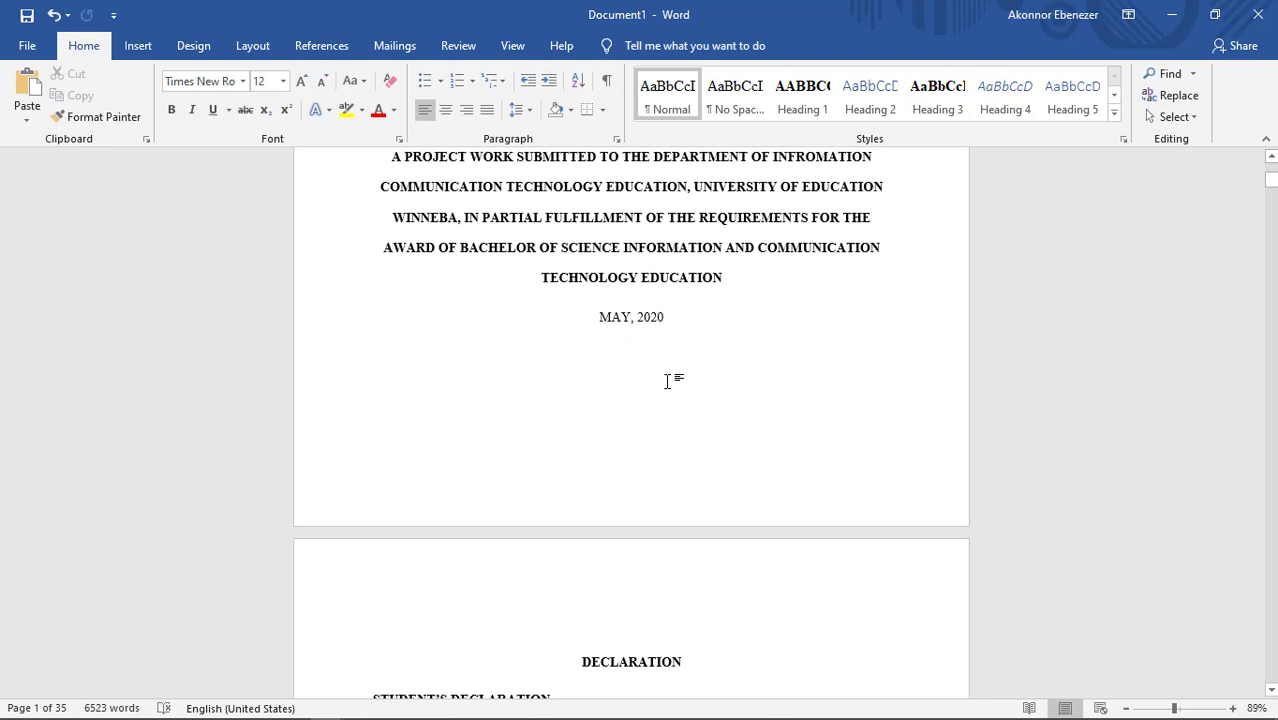
pyautogui.scroll(-15, 677, 367)
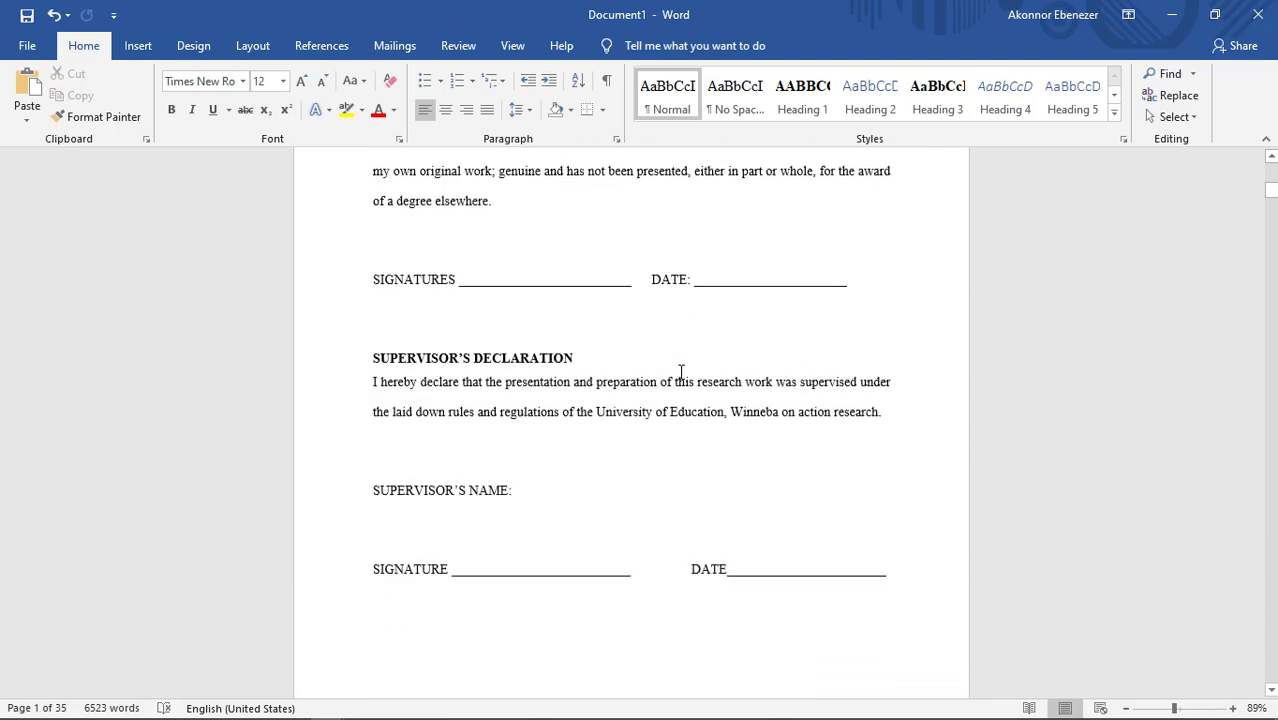
pyautogui.scroll(-4, 681, 372)
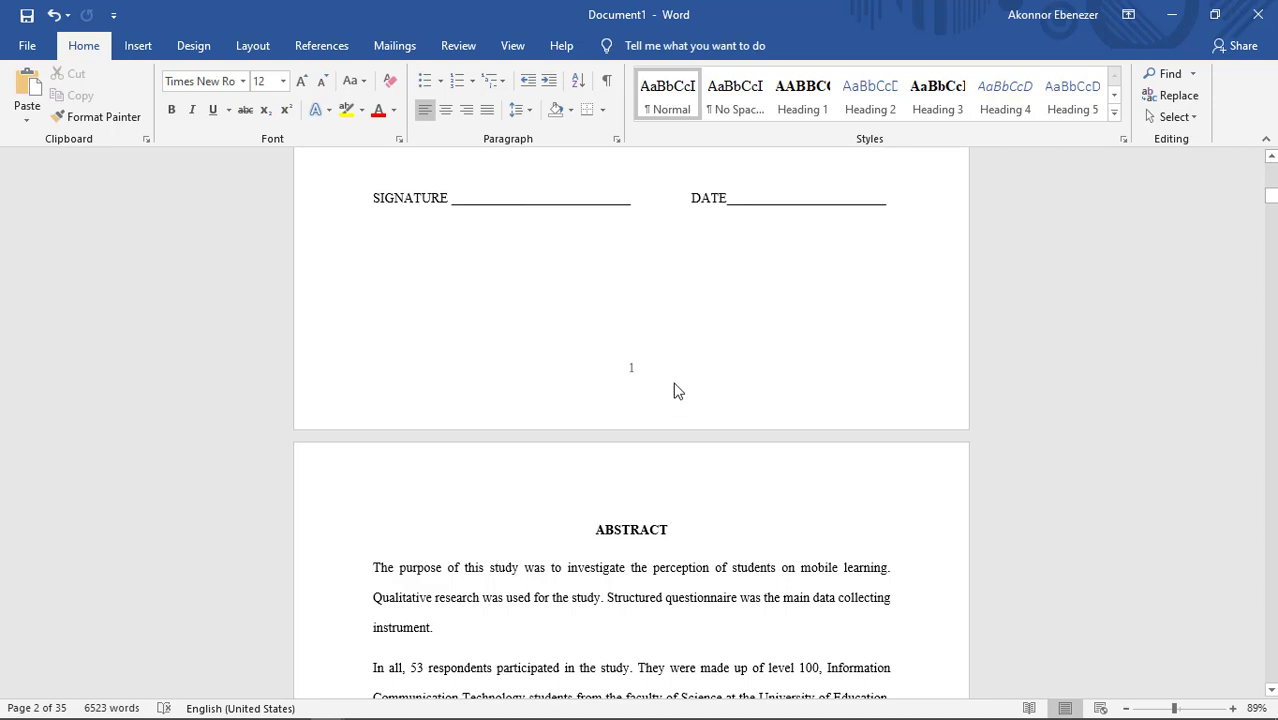
pyautogui.scroll(4, 680, 388)
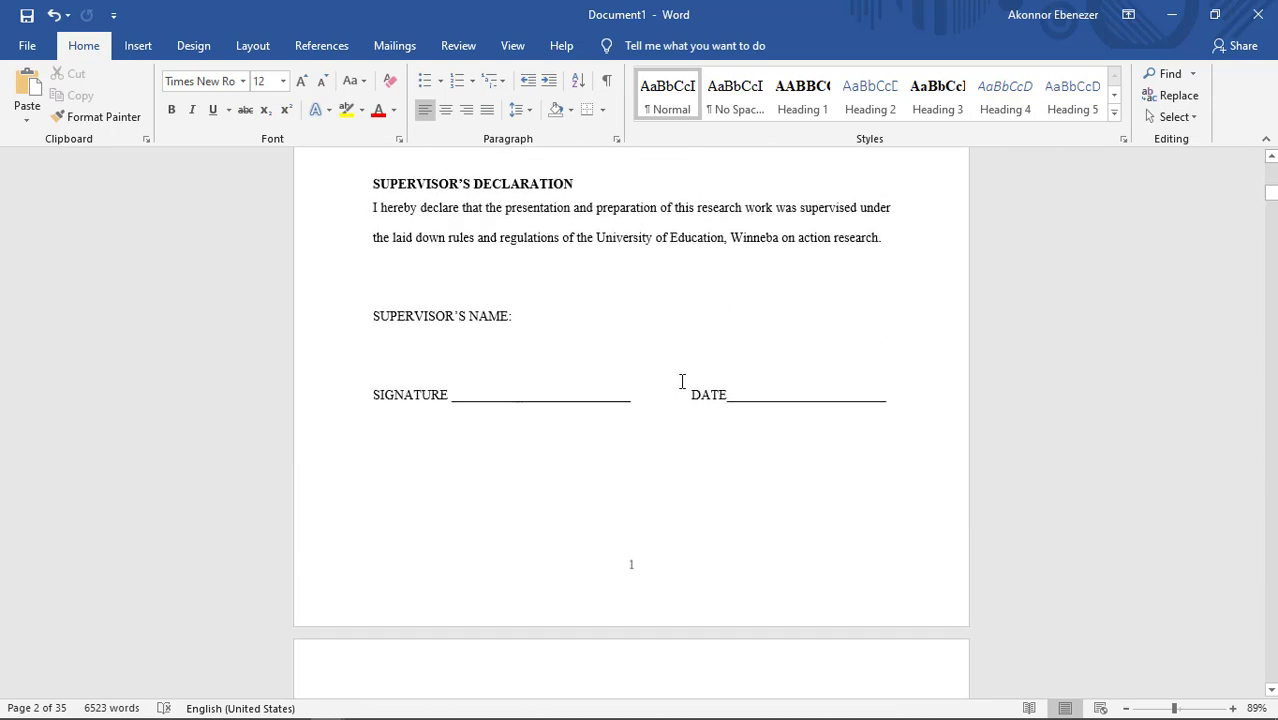
pyautogui.scroll(12, 681, 381)
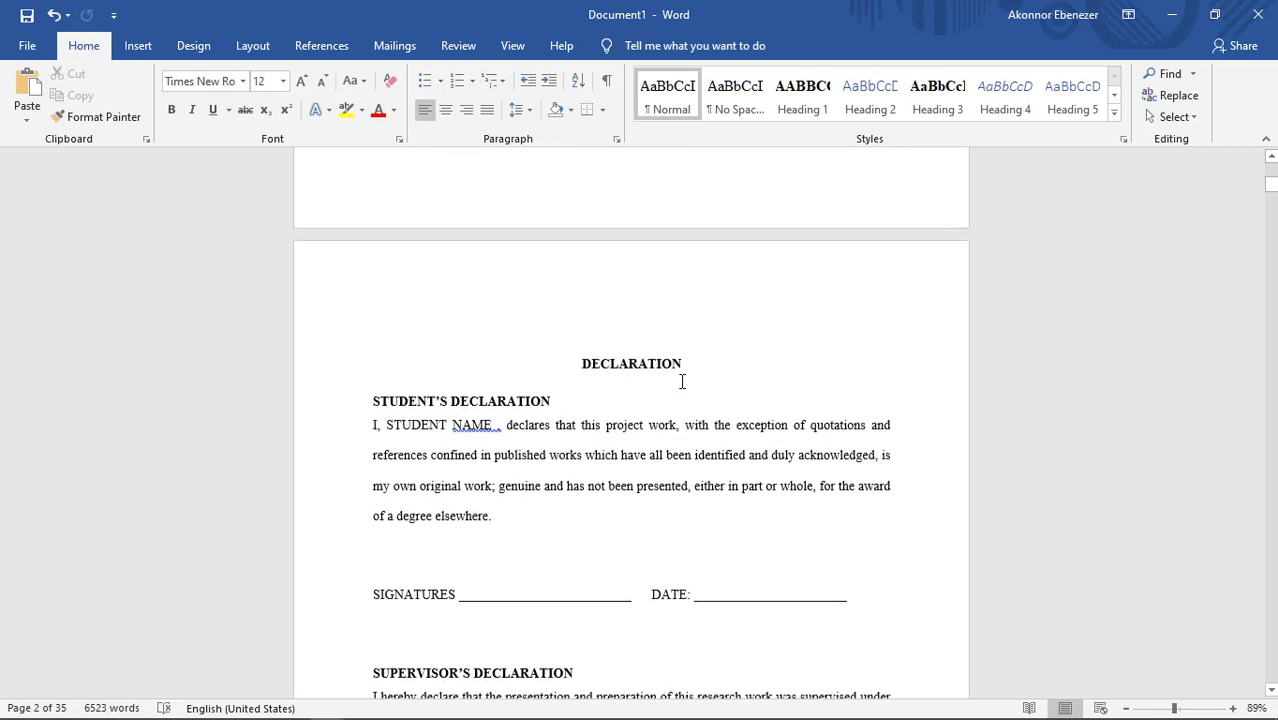
pyautogui.scroll(-14, 681, 382)
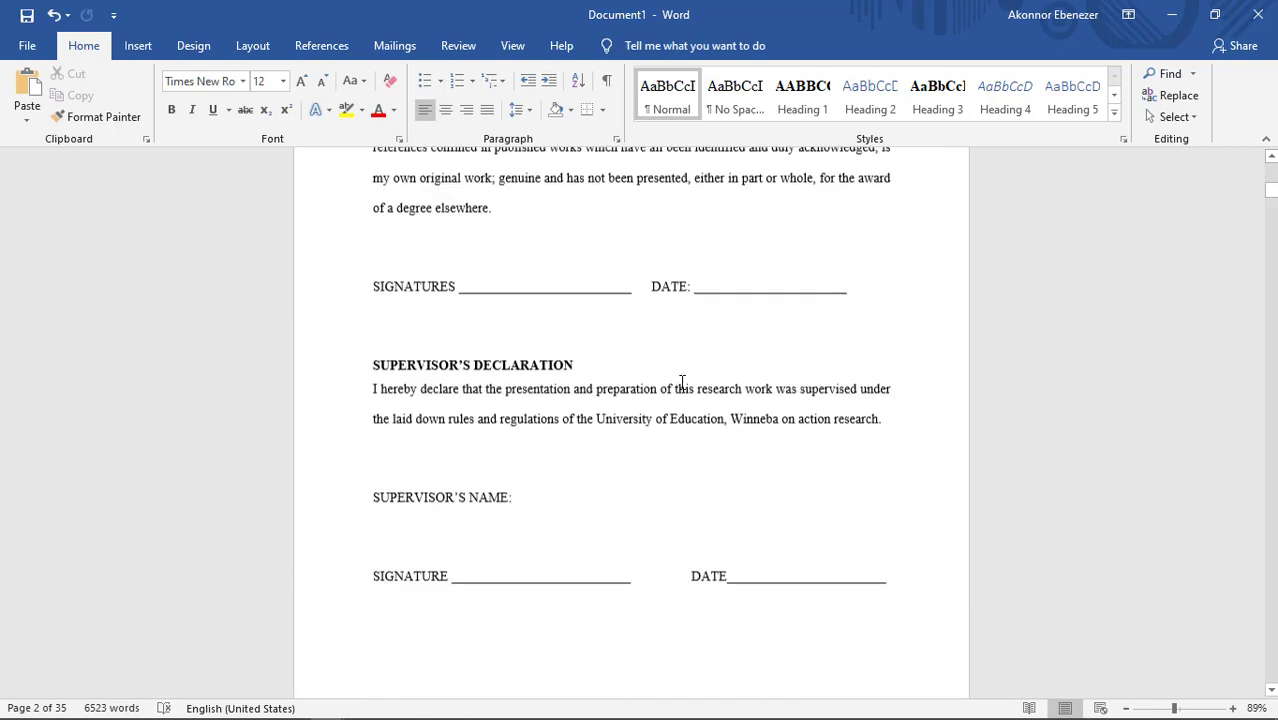
pyautogui.scroll(-3, 680, 384)
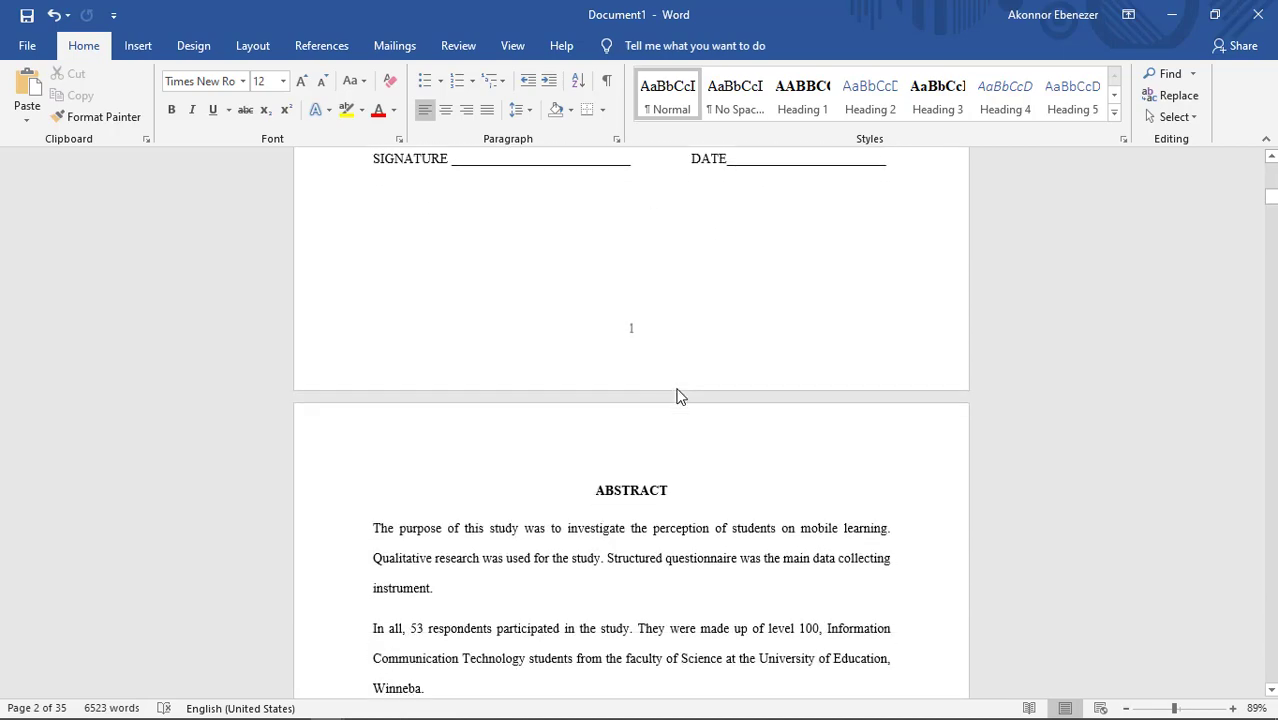
# Step: Format the page numbers of the declaration page's section as i, ii, iii, … starting at i, and close the footer
pyautogui.doubleClick(632, 335)
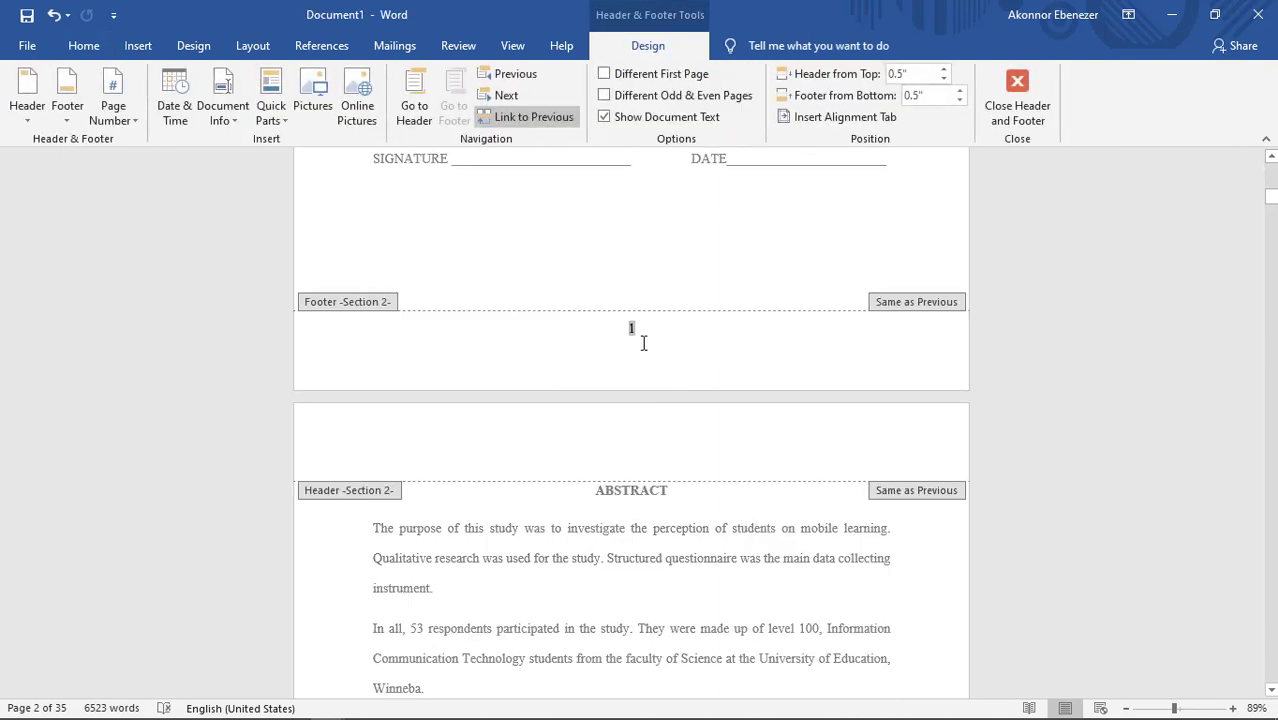
pyautogui.moveTo(631, 329); pyautogui.dragTo(642, 329)
pyautogui.moveTo(640, 330); pyautogui.dragTo(613, 328)
pyautogui.rightClick(632, 329)
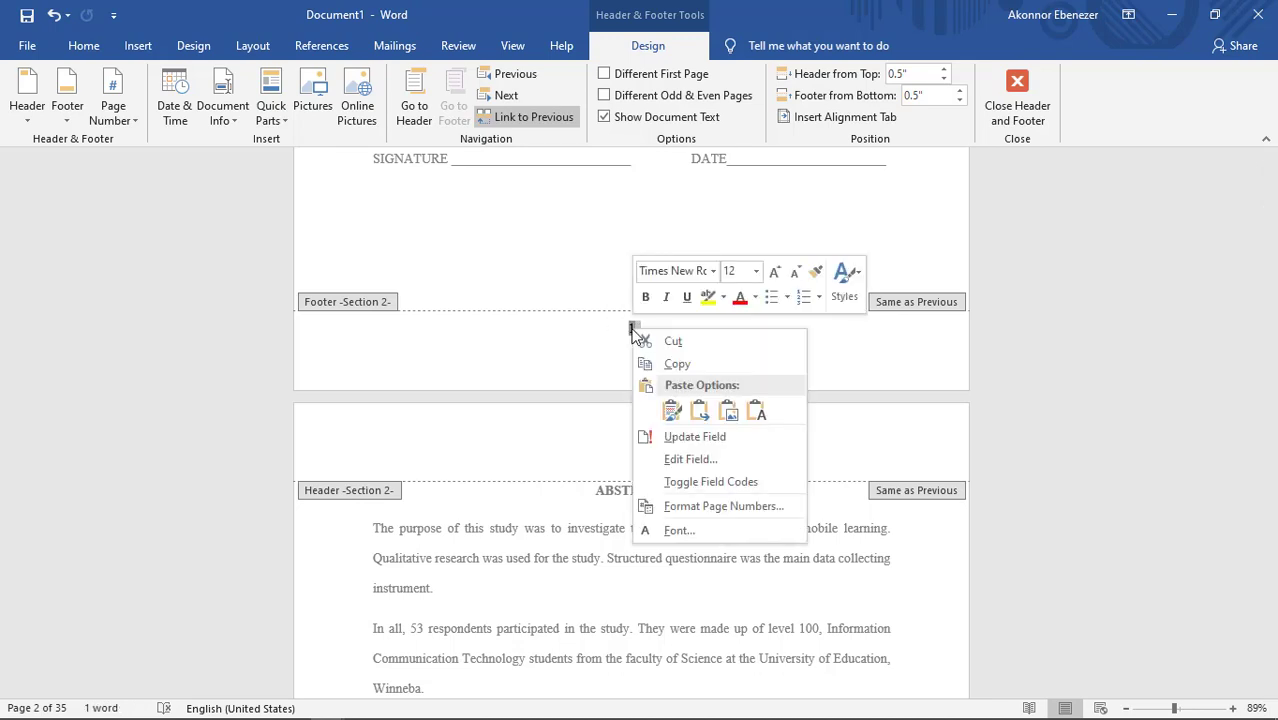
pyautogui.click(720, 499)
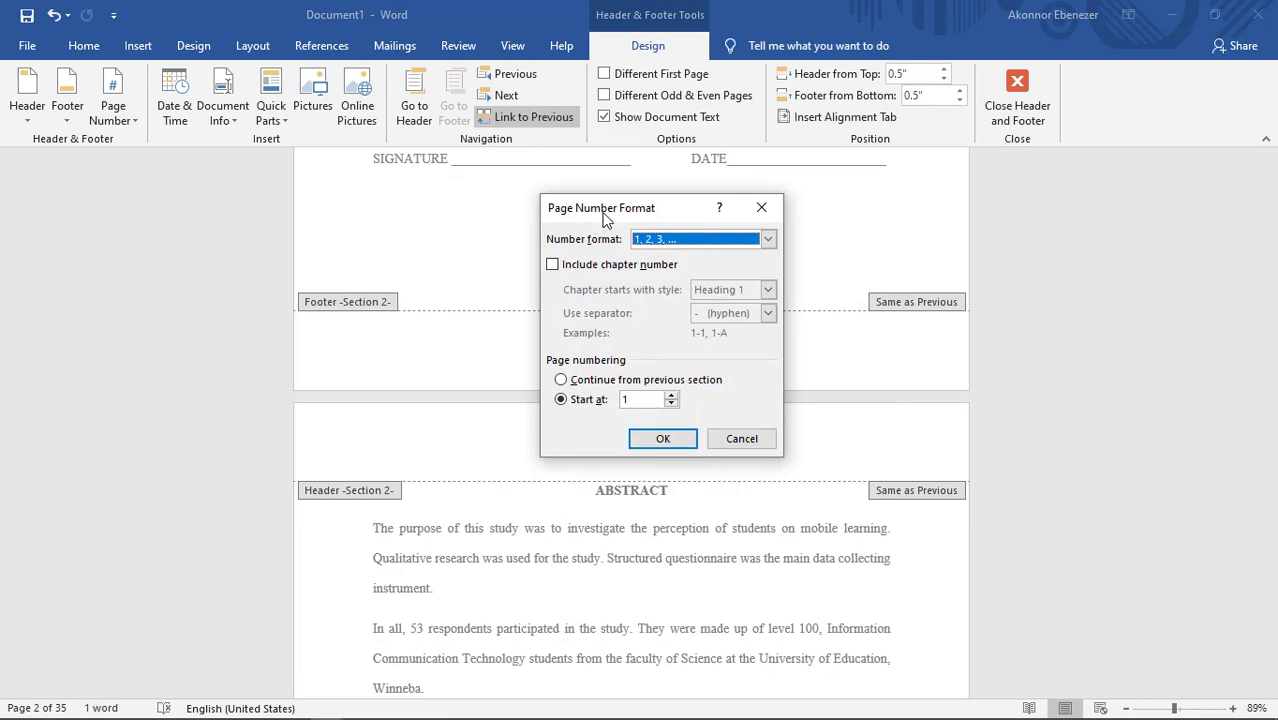
pyautogui.moveTo(618, 212); pyautogui.dragTo(651, 188)
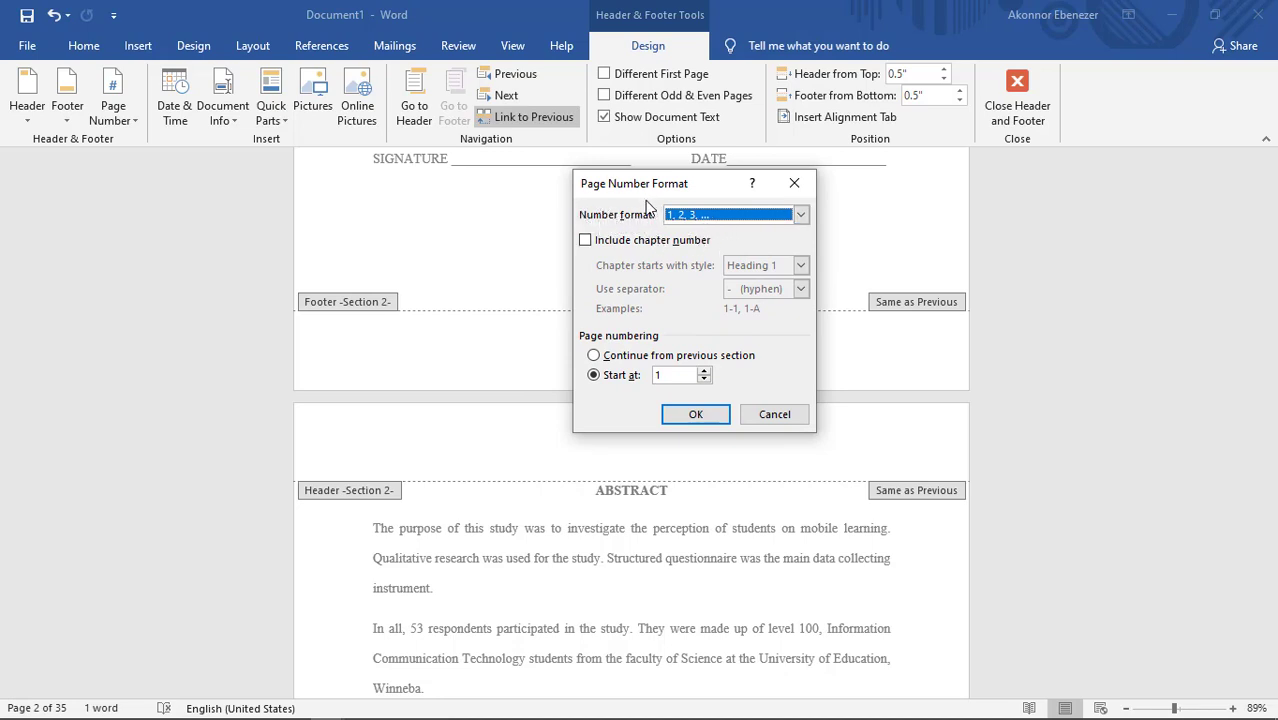
pyautogui.click(700, 216)
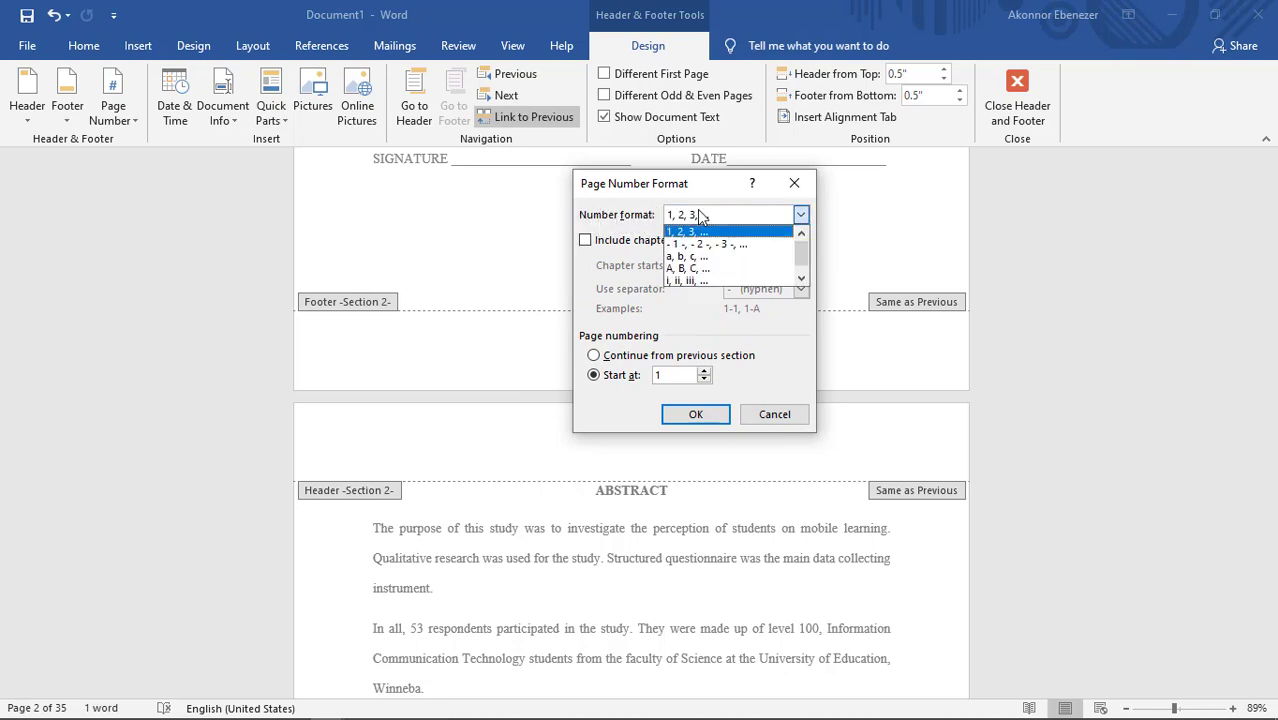
pyautogui.click(692, 281)
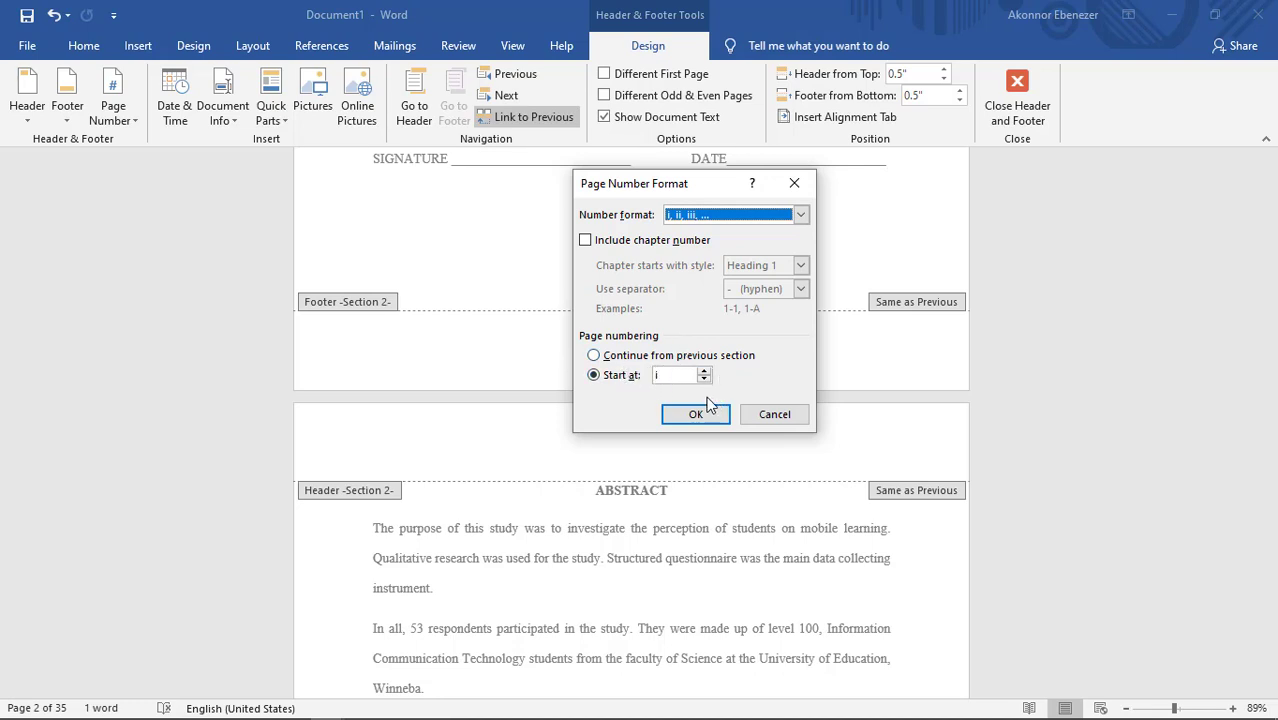
pyautogui.click(674, 374)
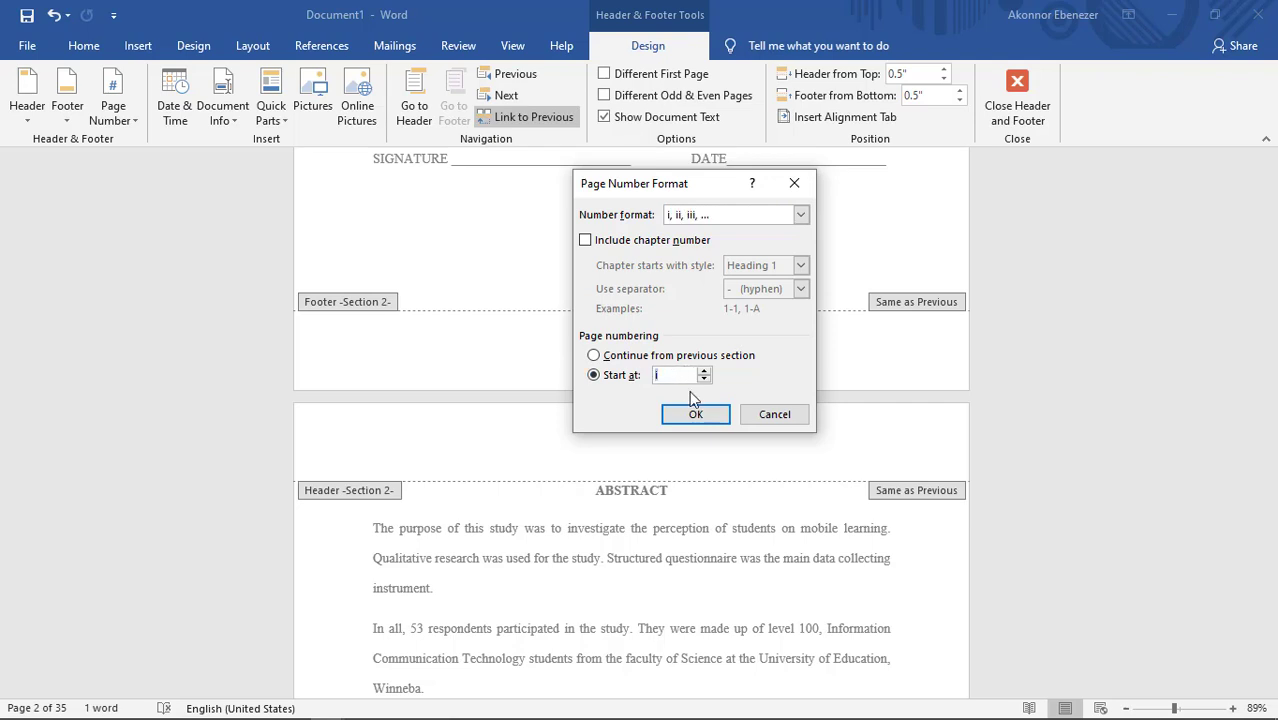
pyautogui.click(692, 414)
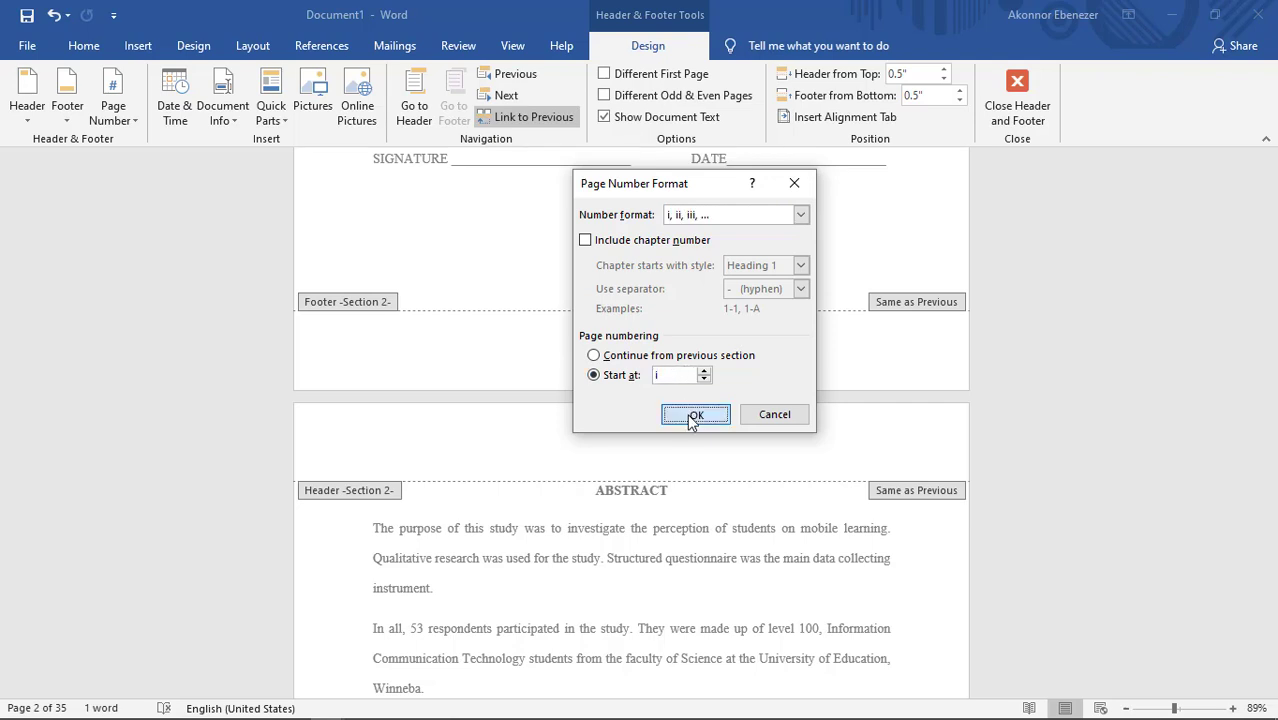
pyautogui.click(1027, 108)
# Step: Compare the footers of the title page and the declaration page to review the new numbering format
pyautogui.scroll(-3, 813, 328)
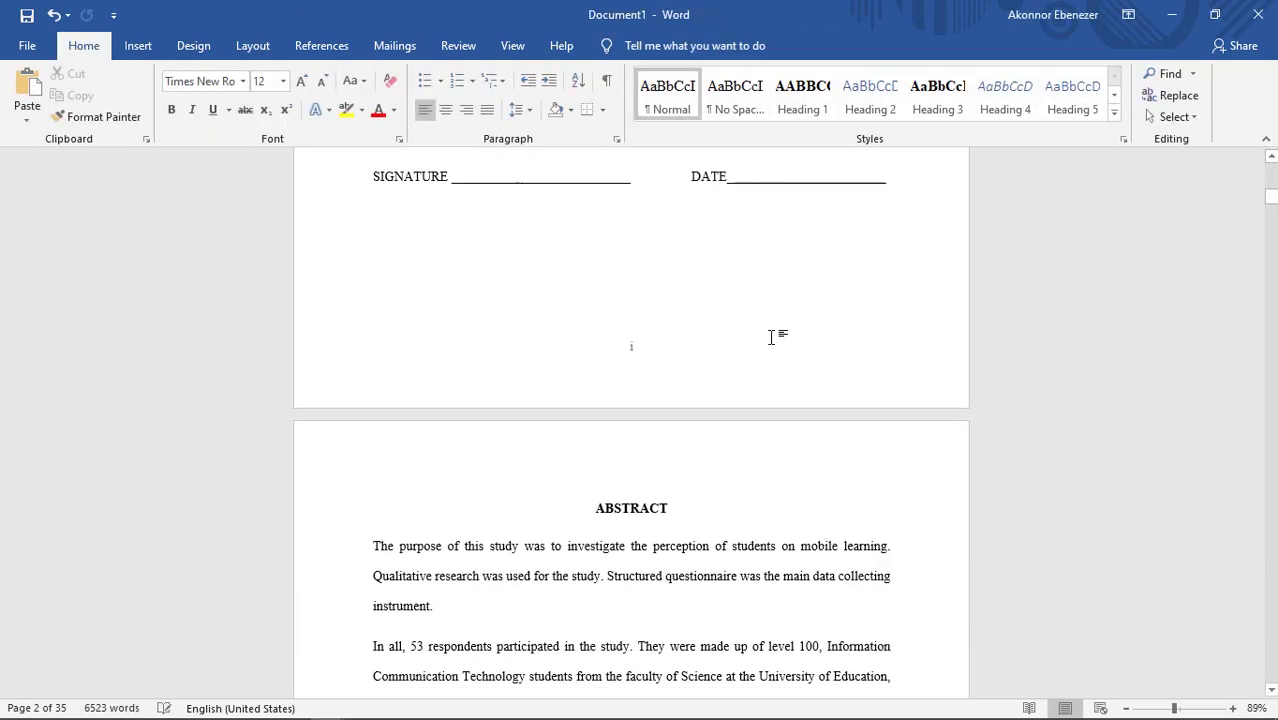
pyautogui.scroll(20, 770, 337)
pyautogui.click(700, 445)
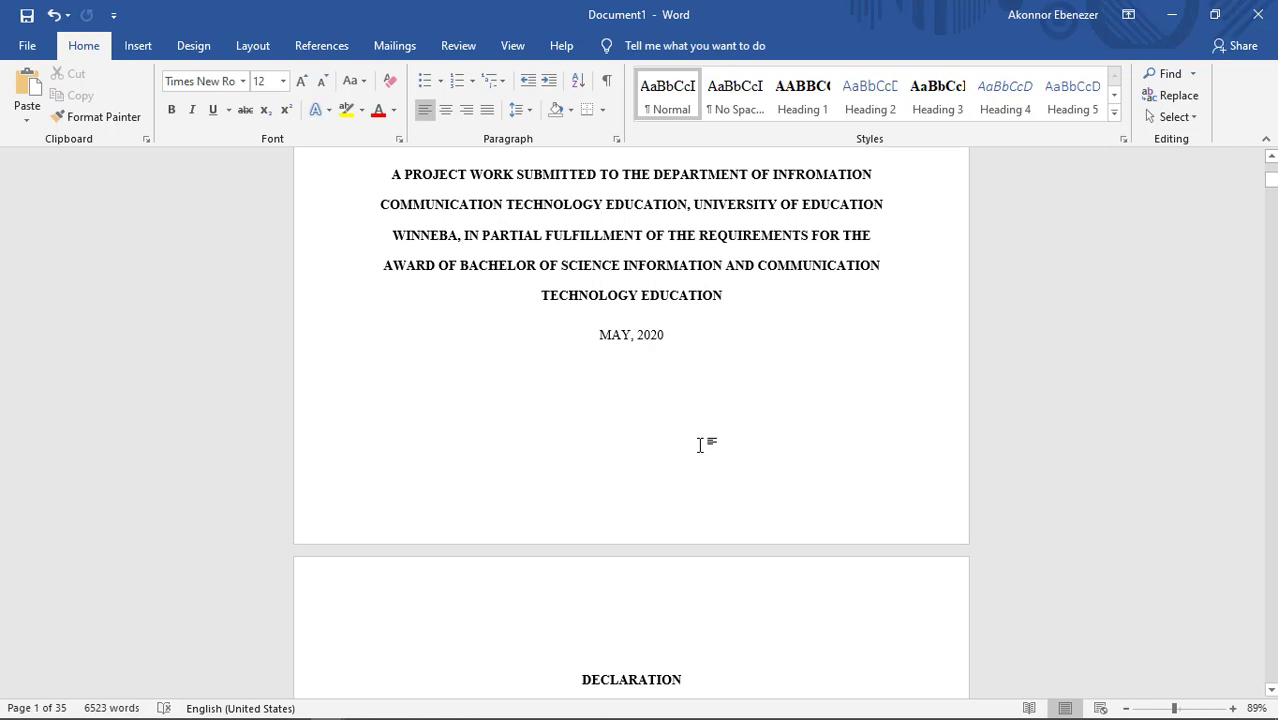
pyautogui.scroll(-6, 690, 440)
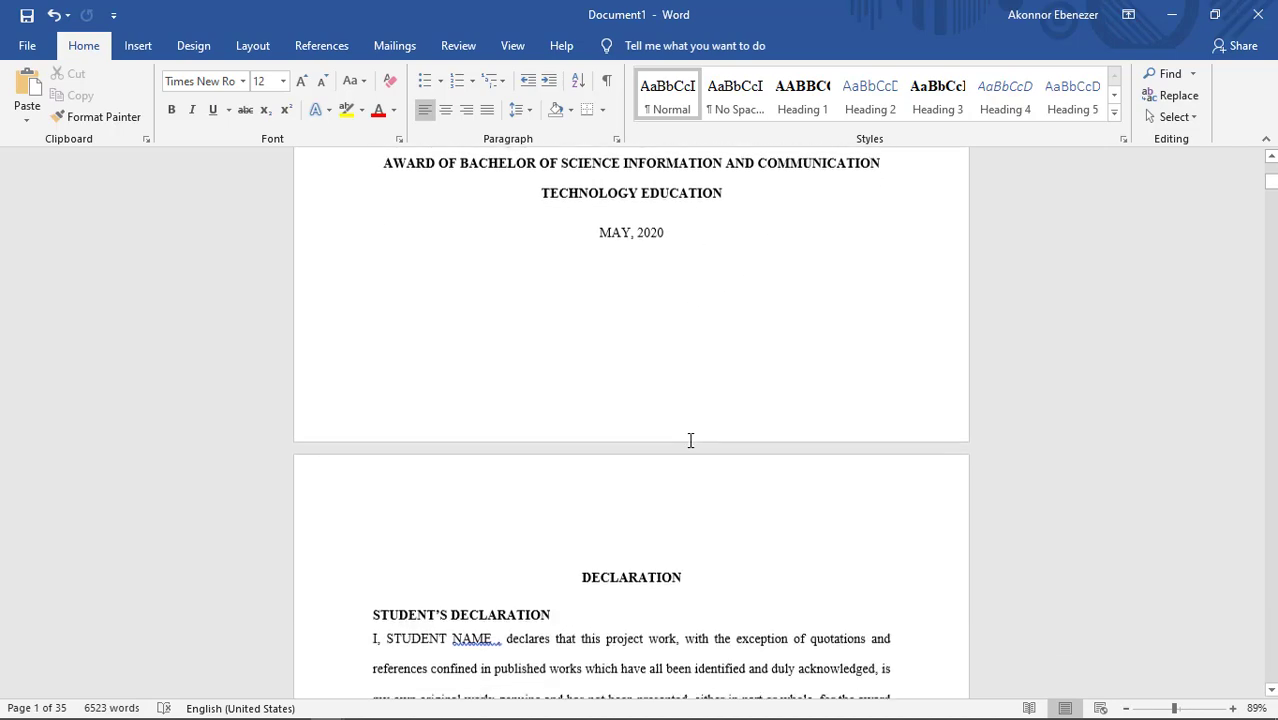
pyautogui.scroll(-8, 690, 440)
pyautogui.scroll(2, 681, 437)
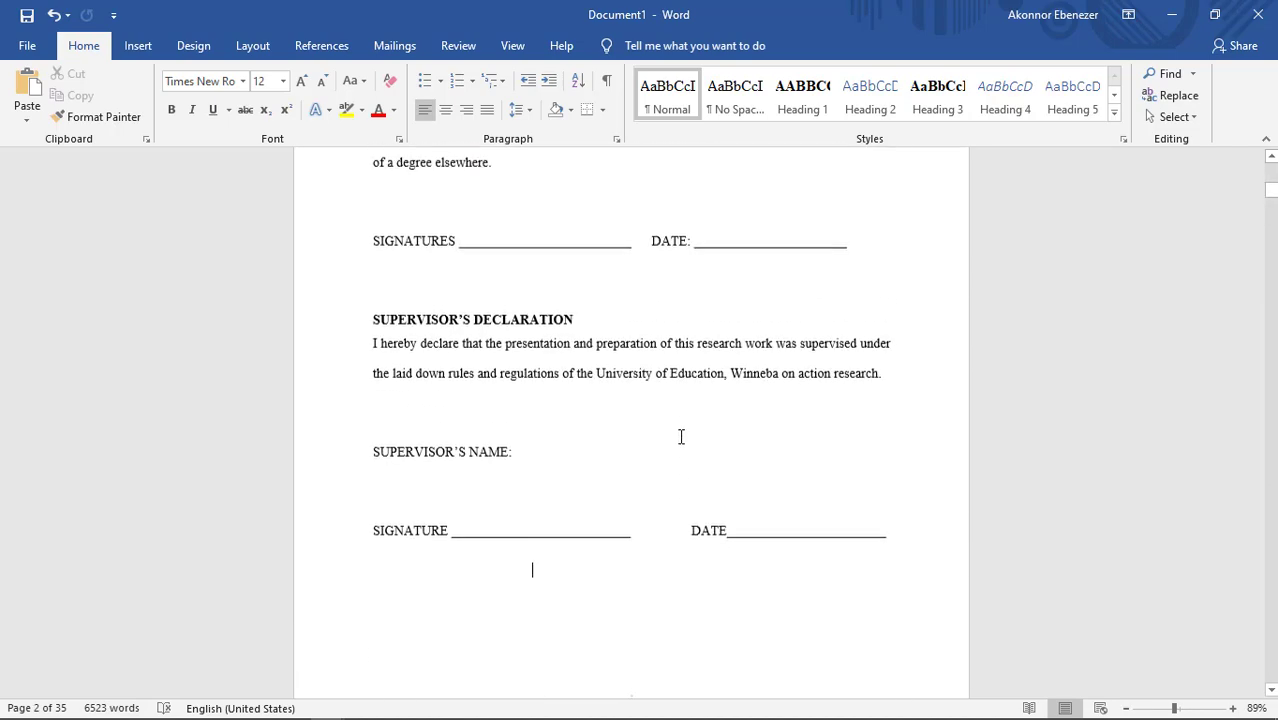
pyautogui.scroll(-2, 681, 436)
pyautogui.scroll(8, 680, 434)
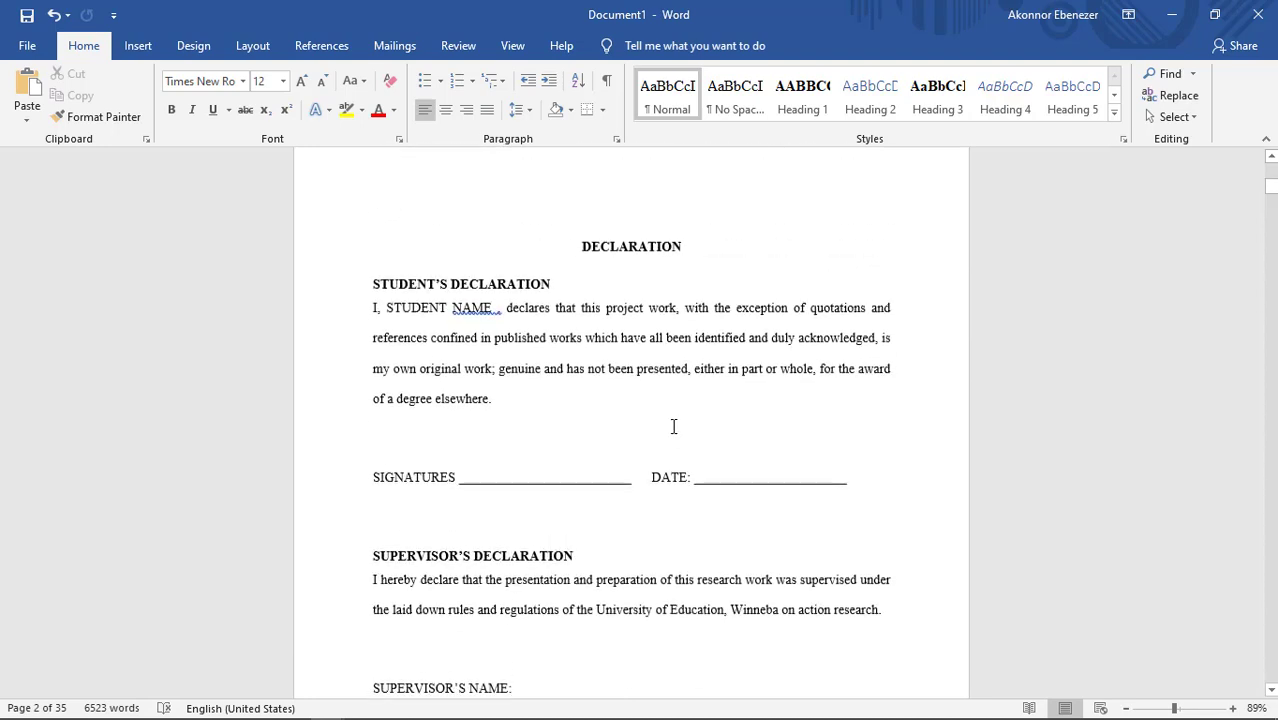
pyautogui.scroll(-9, 672, 425)
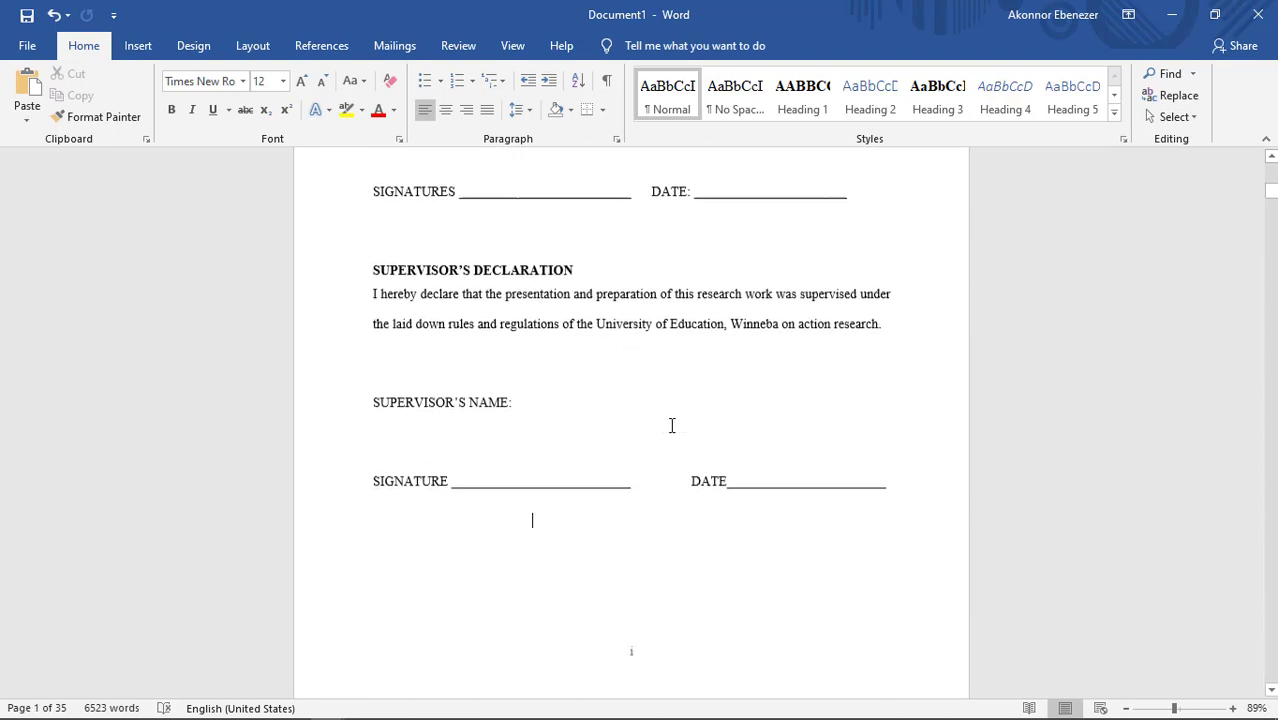
pyautogui.scroll(-3, 669, 424)
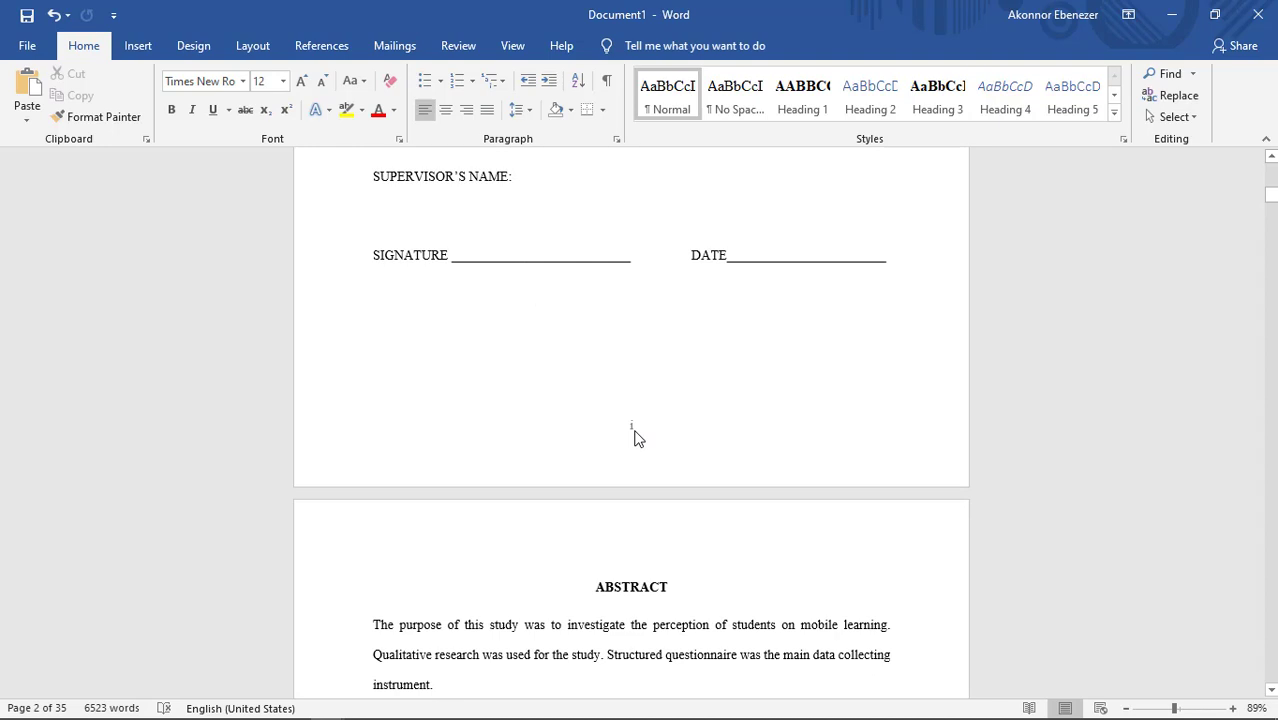
# Step: Examine the page numbering from the abstract through the dedication and the Chapter One pages
pyautogui.scroll(-20, 634, 435)
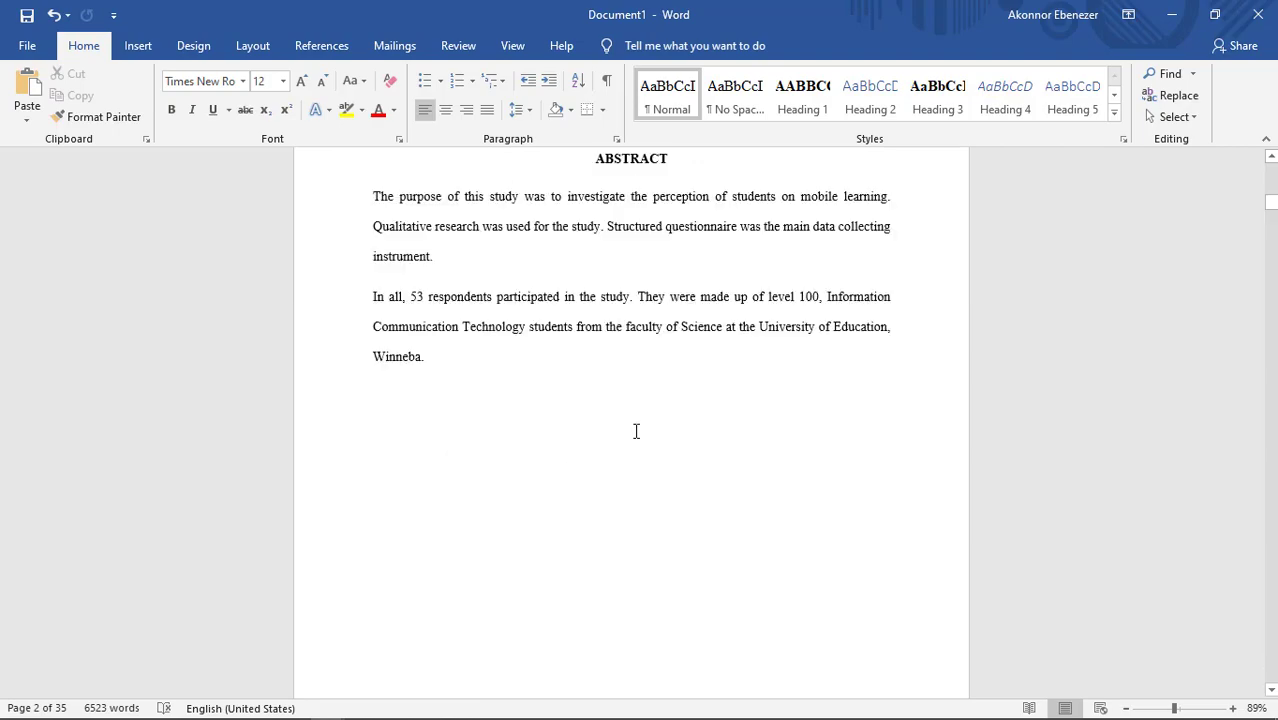
pyautogui.scroll(-20, 636, 431)
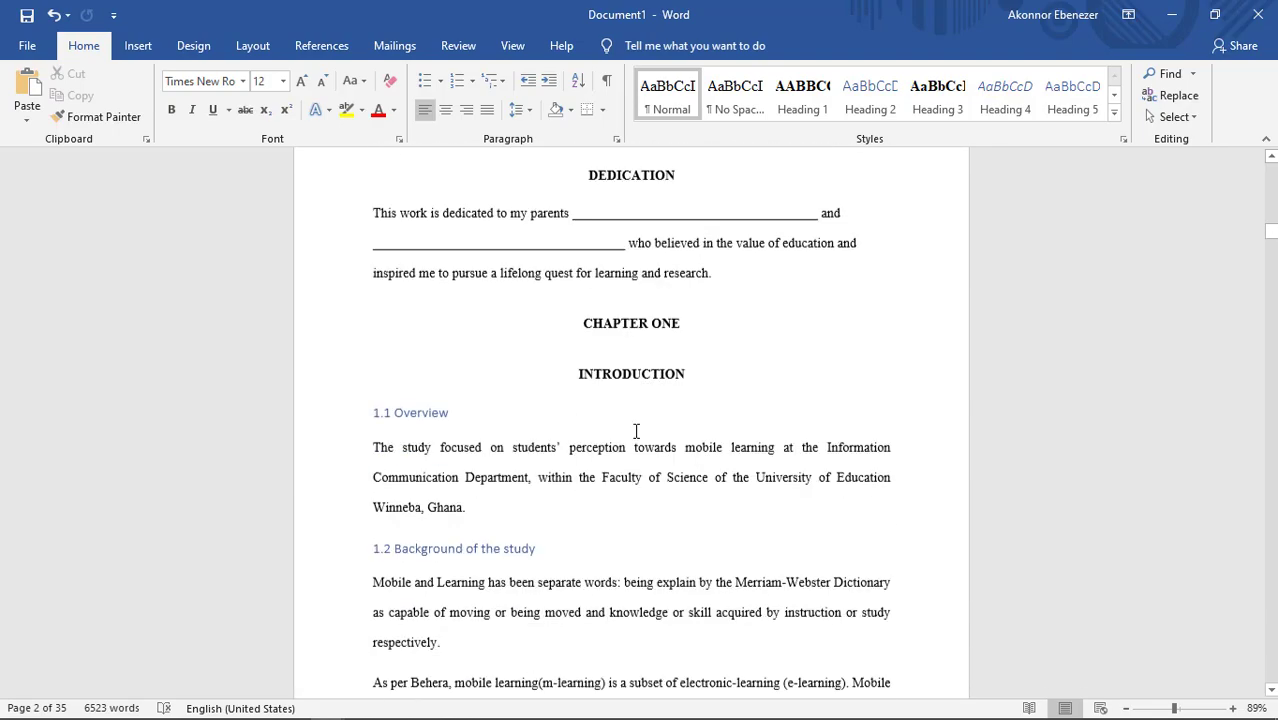
pyautogui.scroll(-5, 636, 431)
pyautogui.scroll(20, 636, 431)
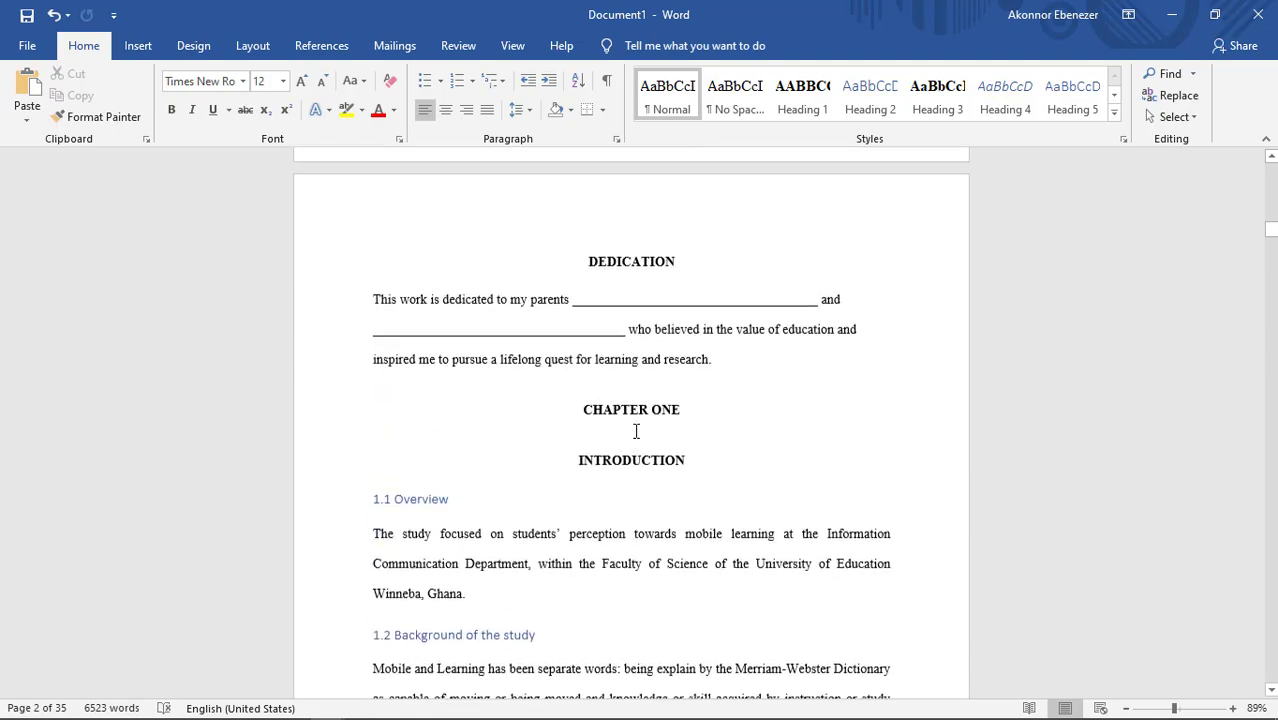
pyautogui.scroll(2, 636, 431)
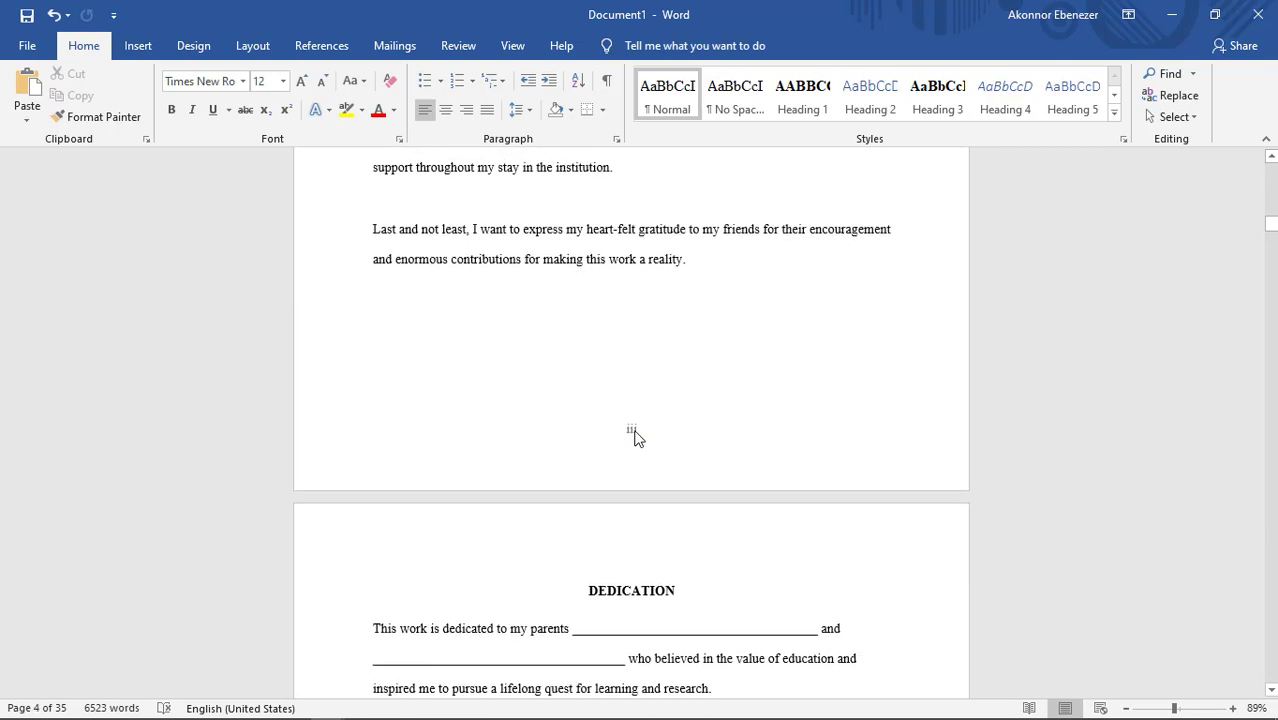
pyautogui.scroll(-10, 636, 437)
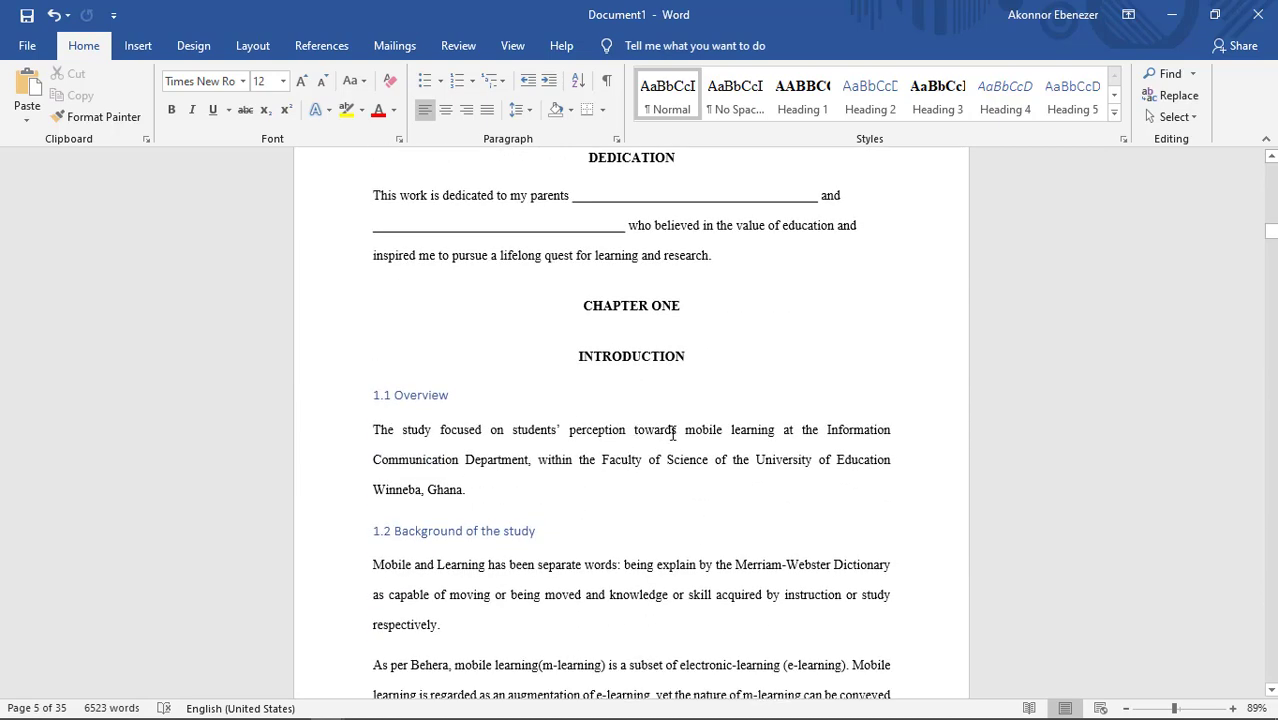
pyautogui.scroll(4, 655, 310)
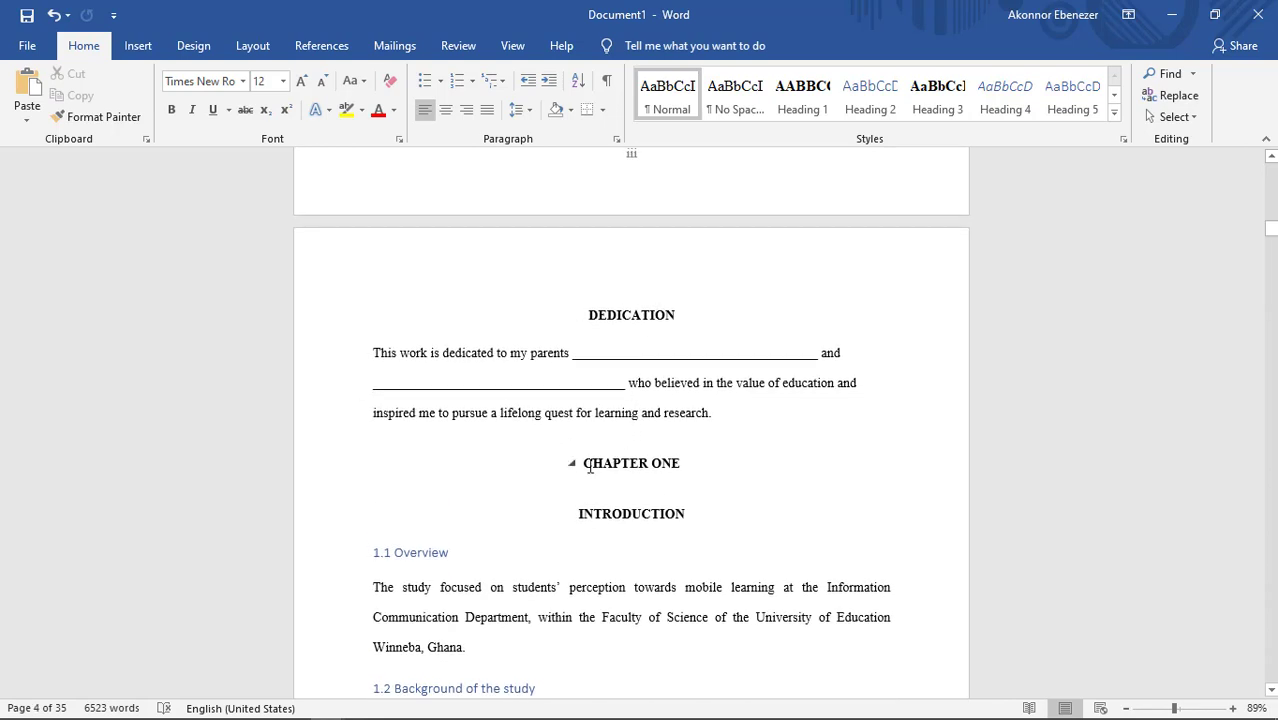
pyautogui.scroll(-1, 625, 450)
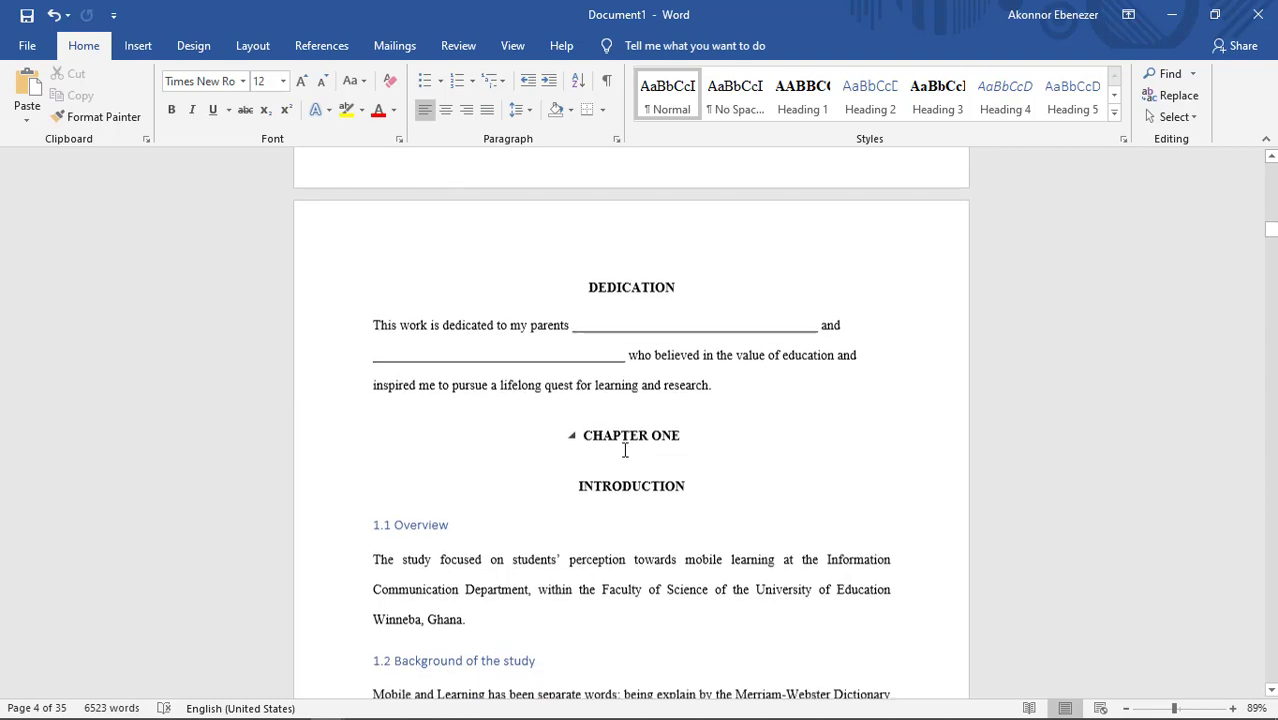
pyautogui.scroll(-15, 625, 450)
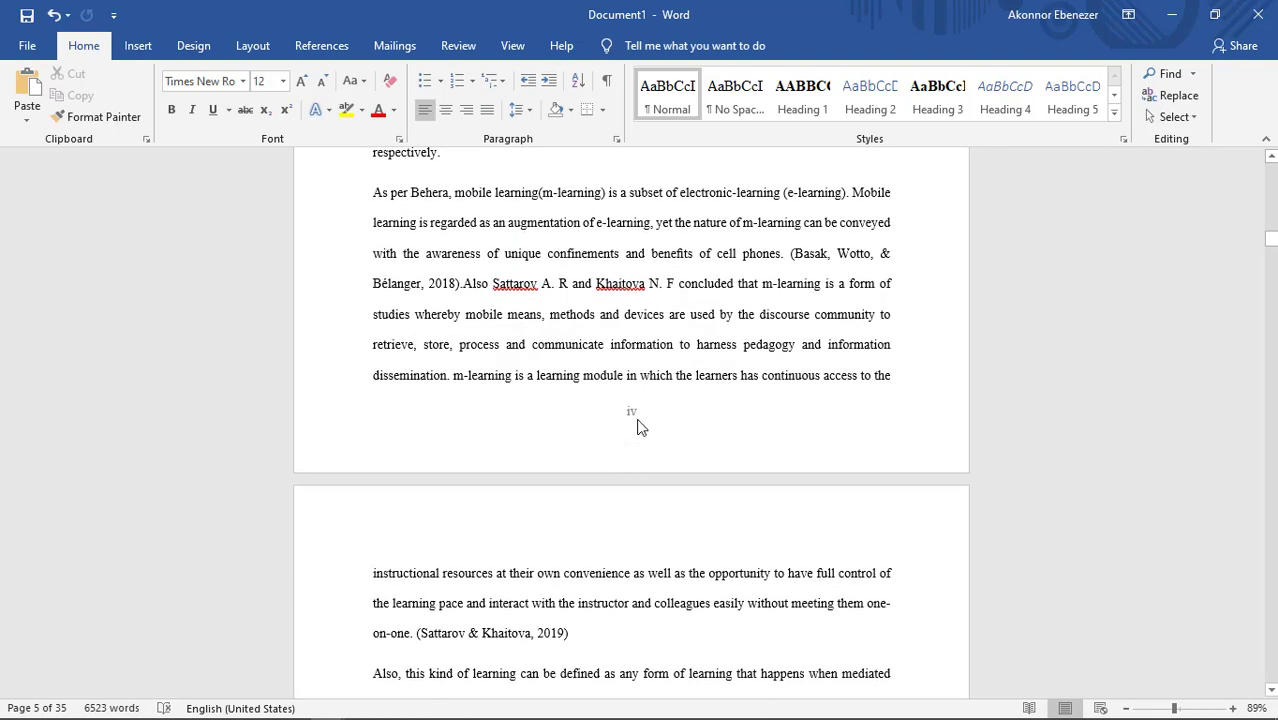
pyautogui.scroll(-20, 641, 427)
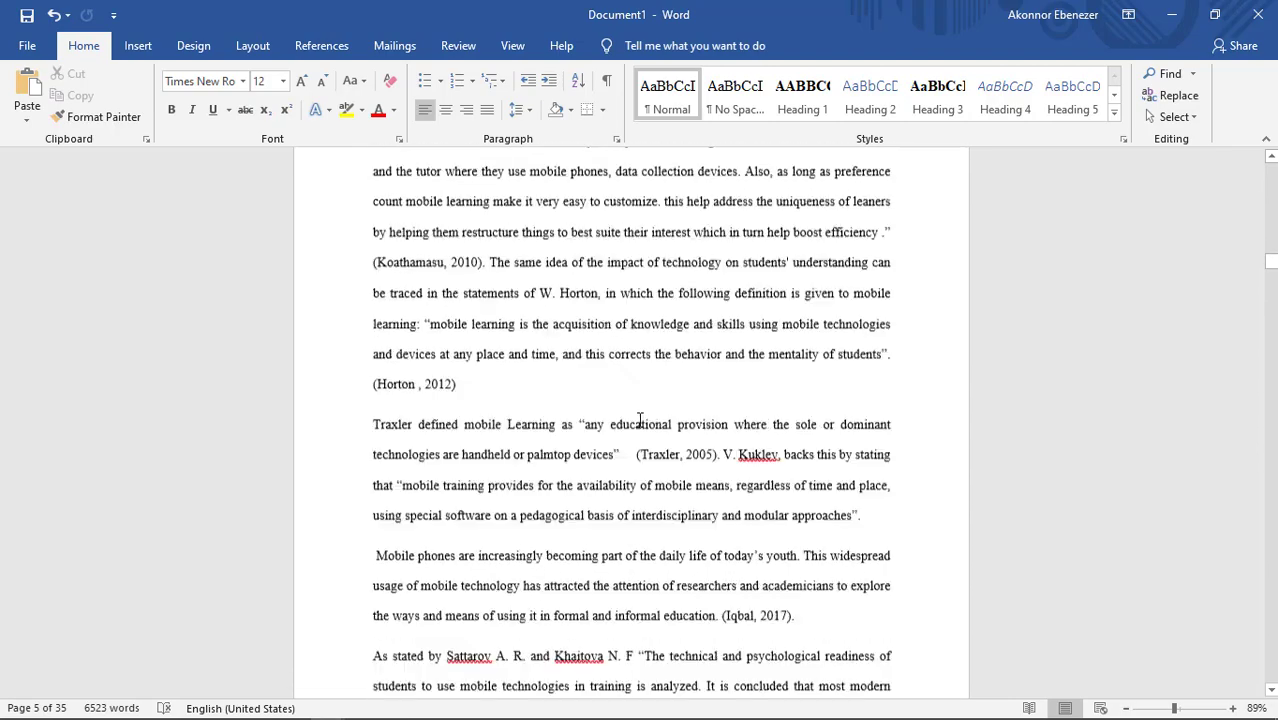
pyautogui.scroll(-20, 640, 420)
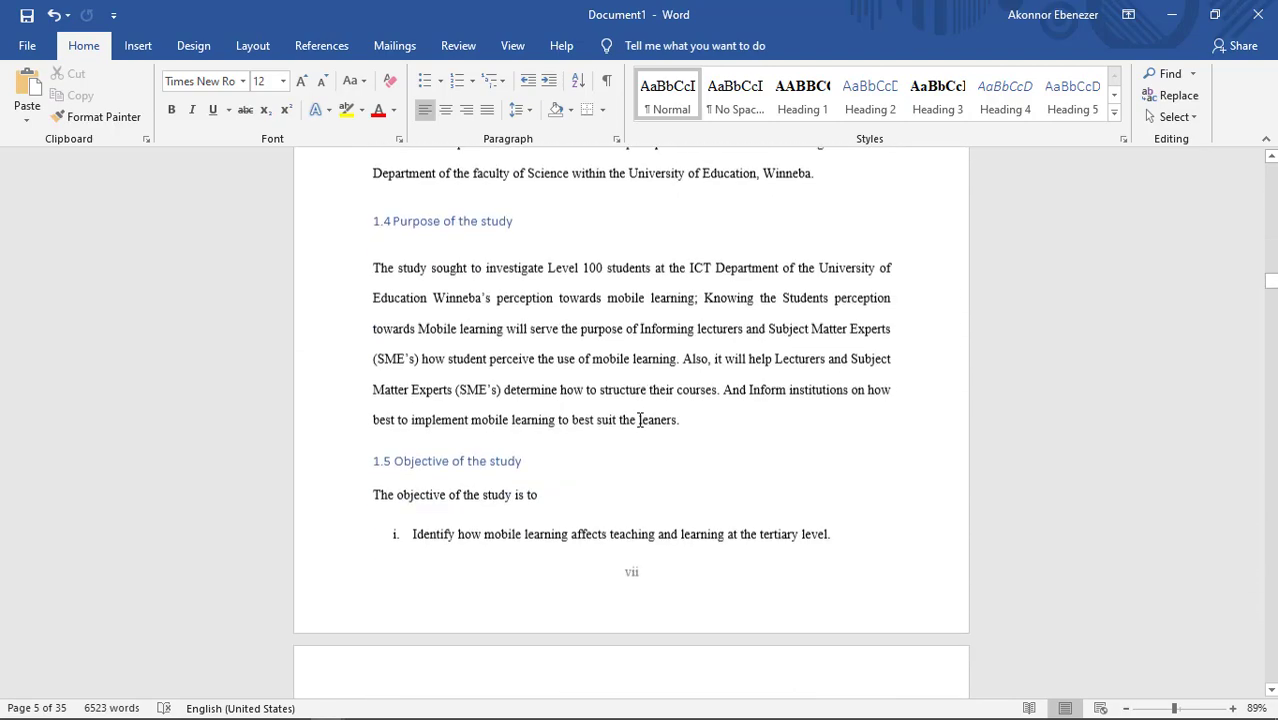
pyautogui.scroll(-5, 639, 420)
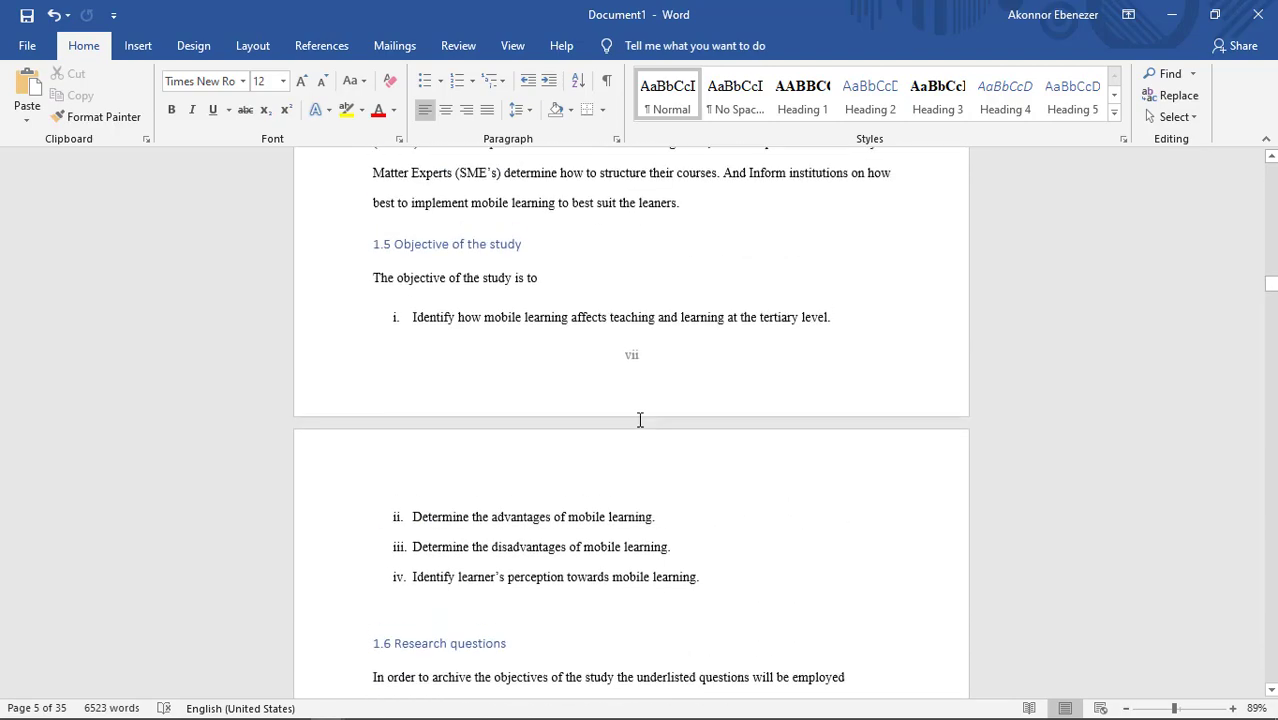
# Step: Place the text cursor directly before the CHAPTER ONE heading below the dedication
pyautogui.scroll(20, 640, 420)
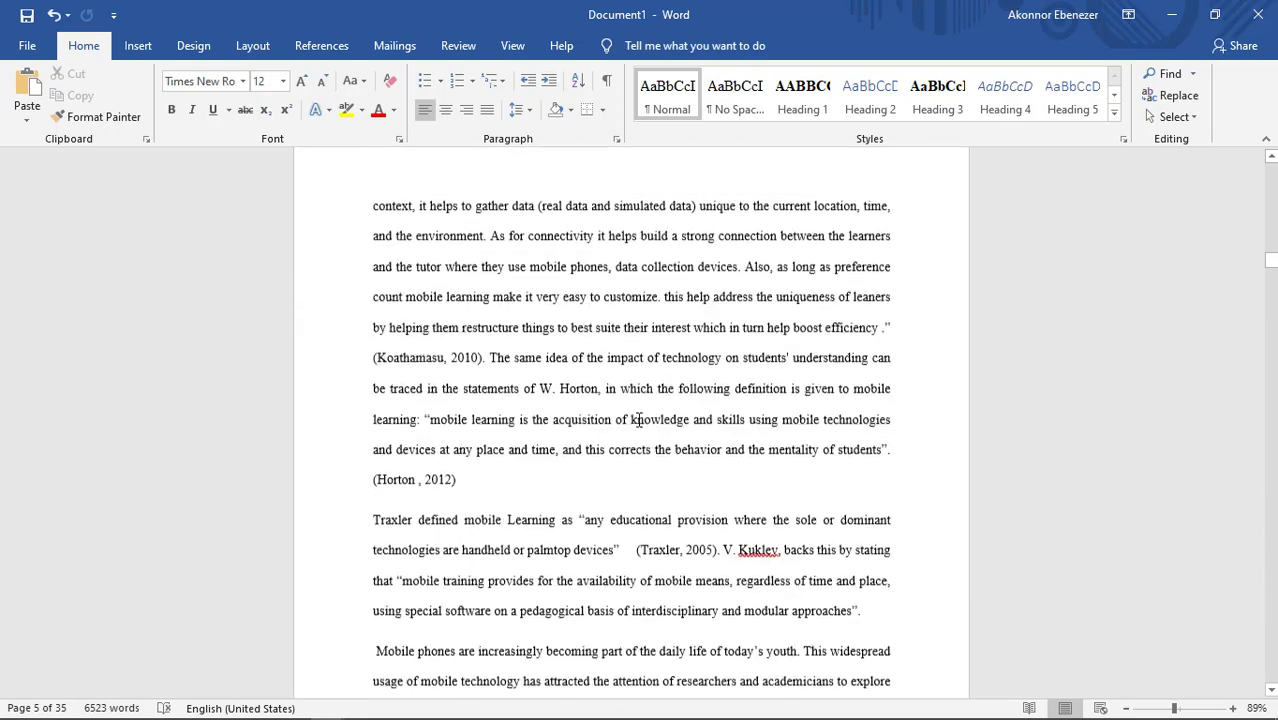
pyautogui.scroll(20, 638, 420)
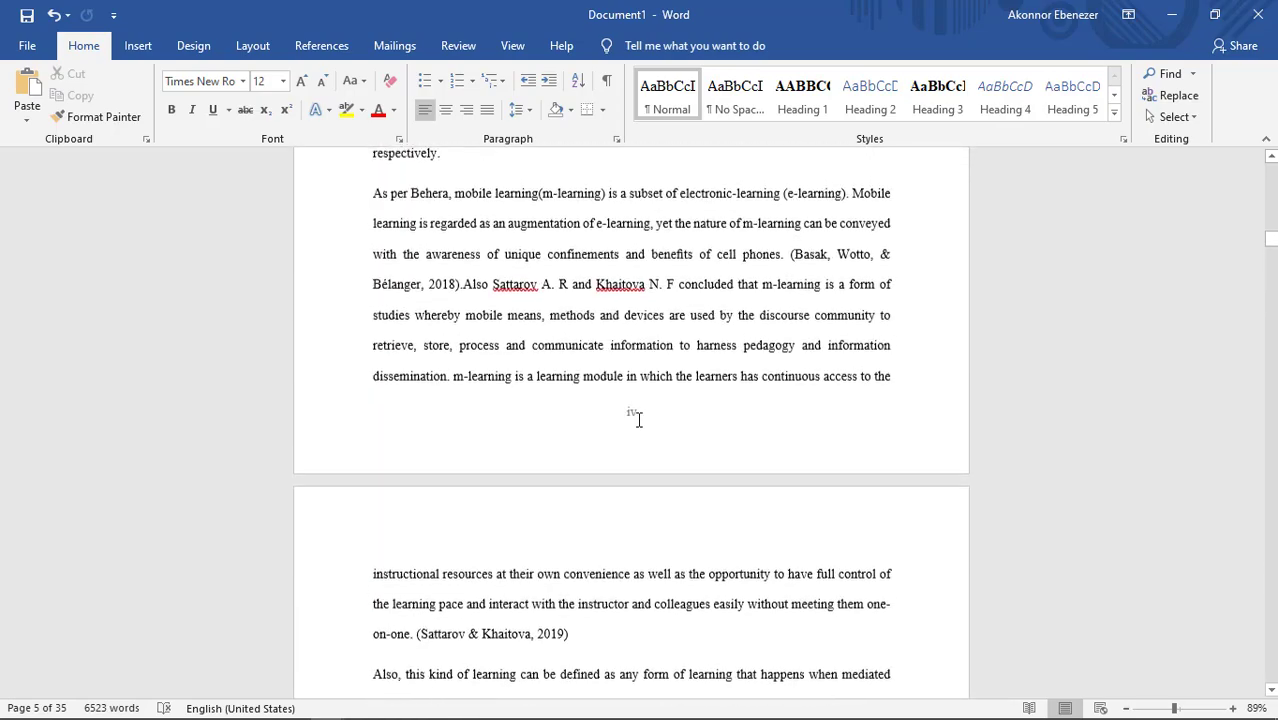
pyautogui.scroll(20, 638, 420)
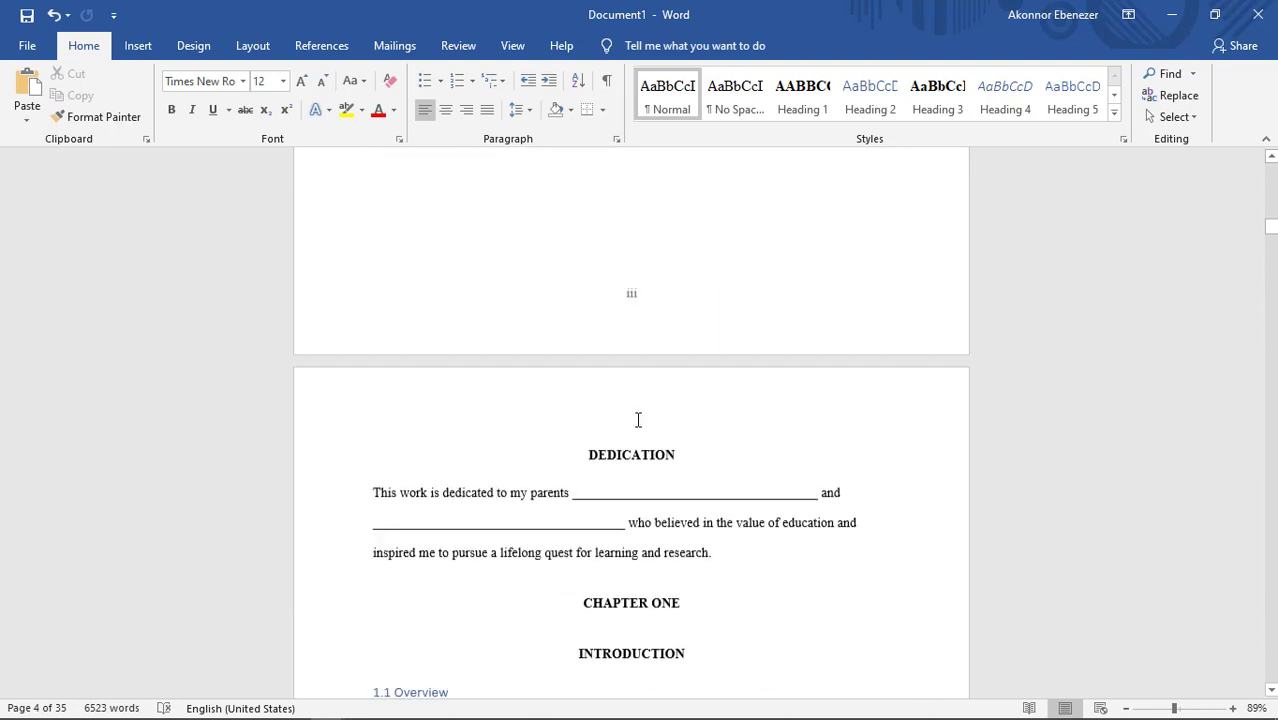
pyautogui.scroll(-1, 638, 420)
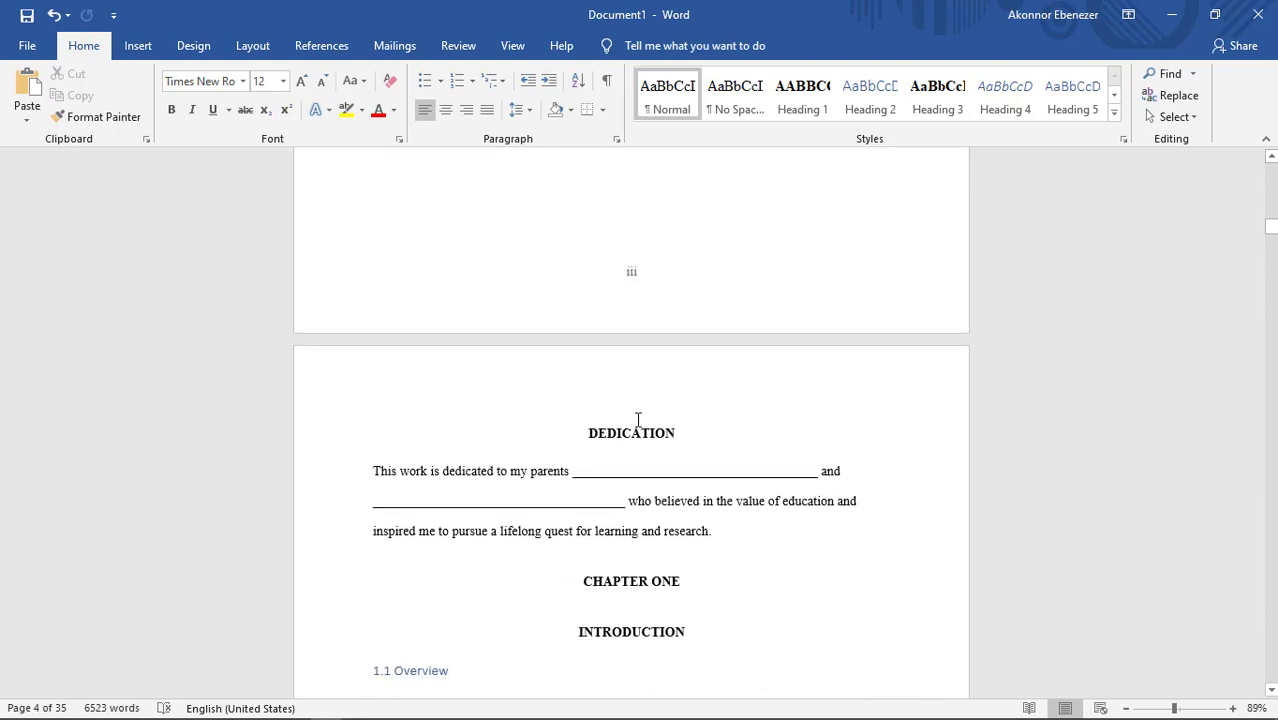
pyautogui.scroll(-7, 638, 420)
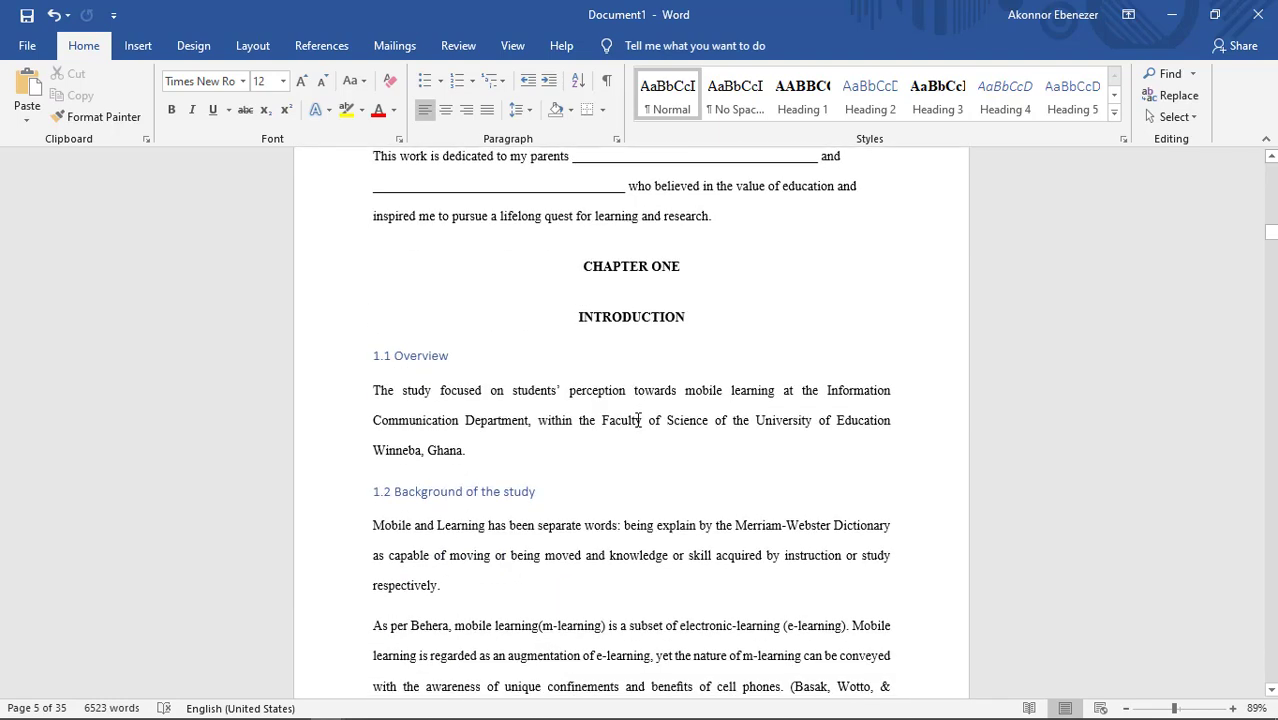
pyautogui.click(573, 318)
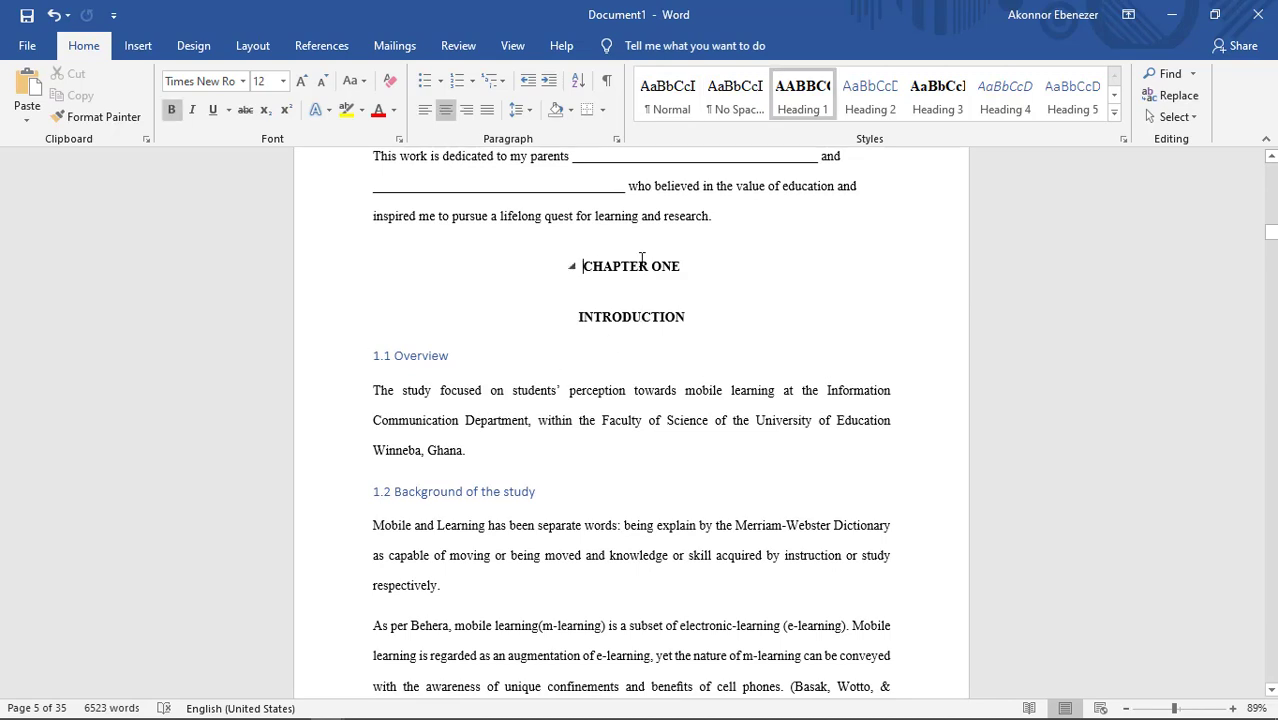
pyautogui.press('Up')
pyautogui.press('Return')
pyautogui.press('Return')
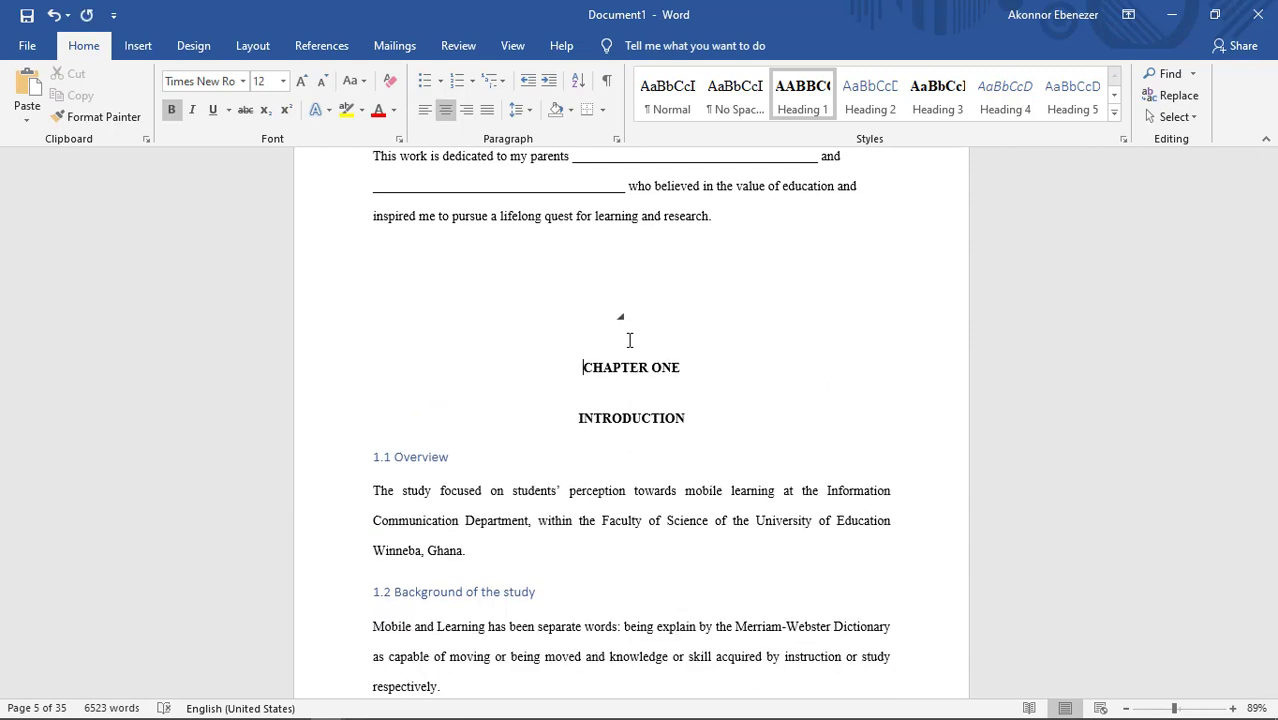
pyautogui.press('BackSpace')
pyautogui.press('BackSpace')
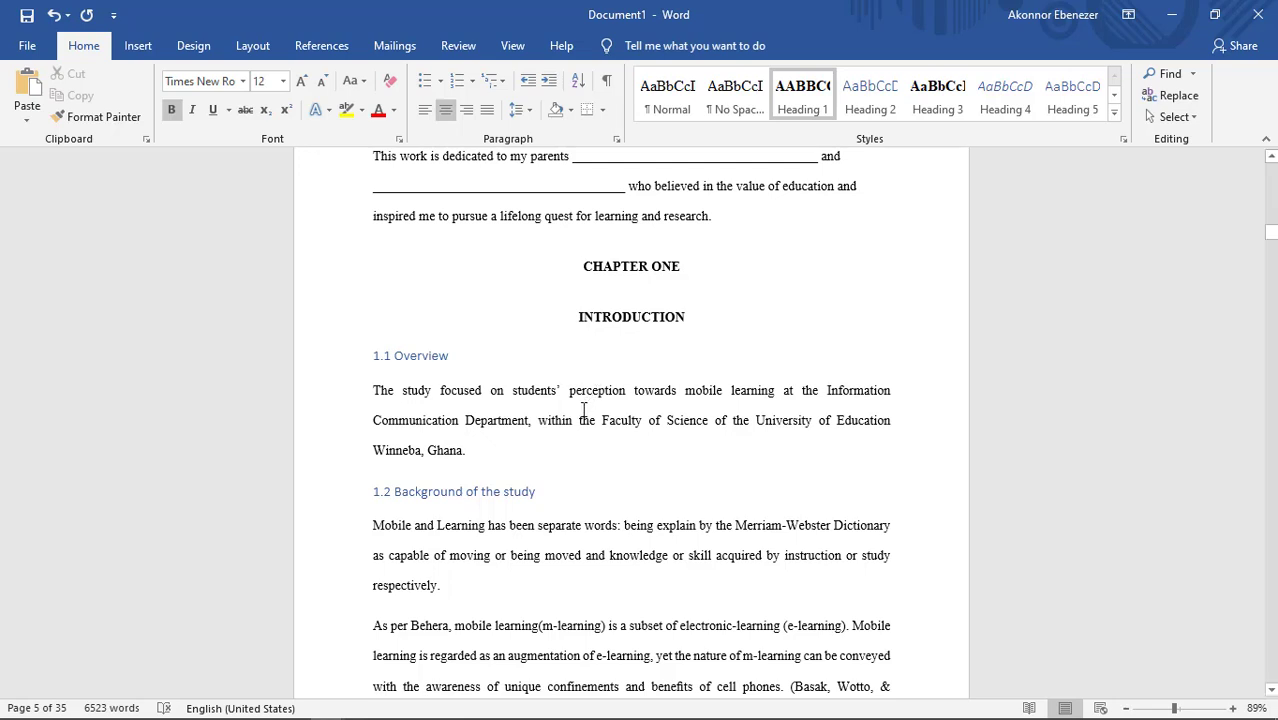
# Step: Insert a Next Page section break directly before the CHAPTER ONE heading
pyautogui.click(258, 47)
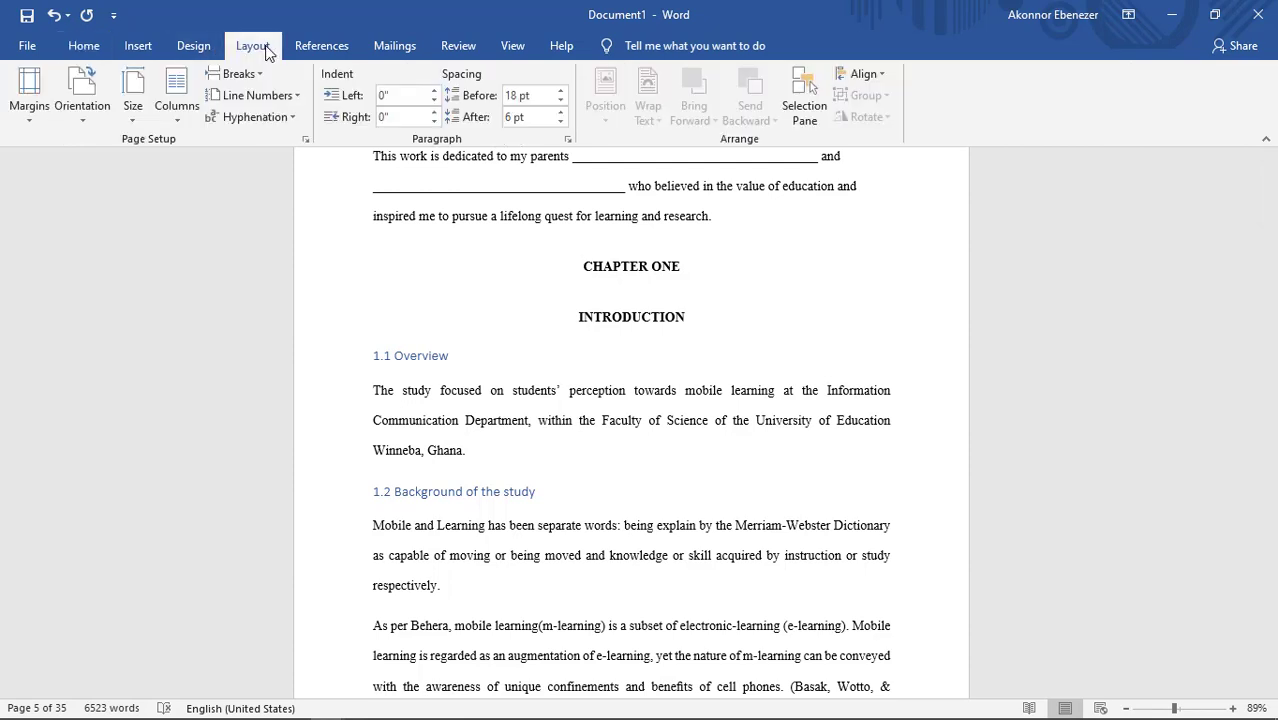
pyautogui.click(245, 74)
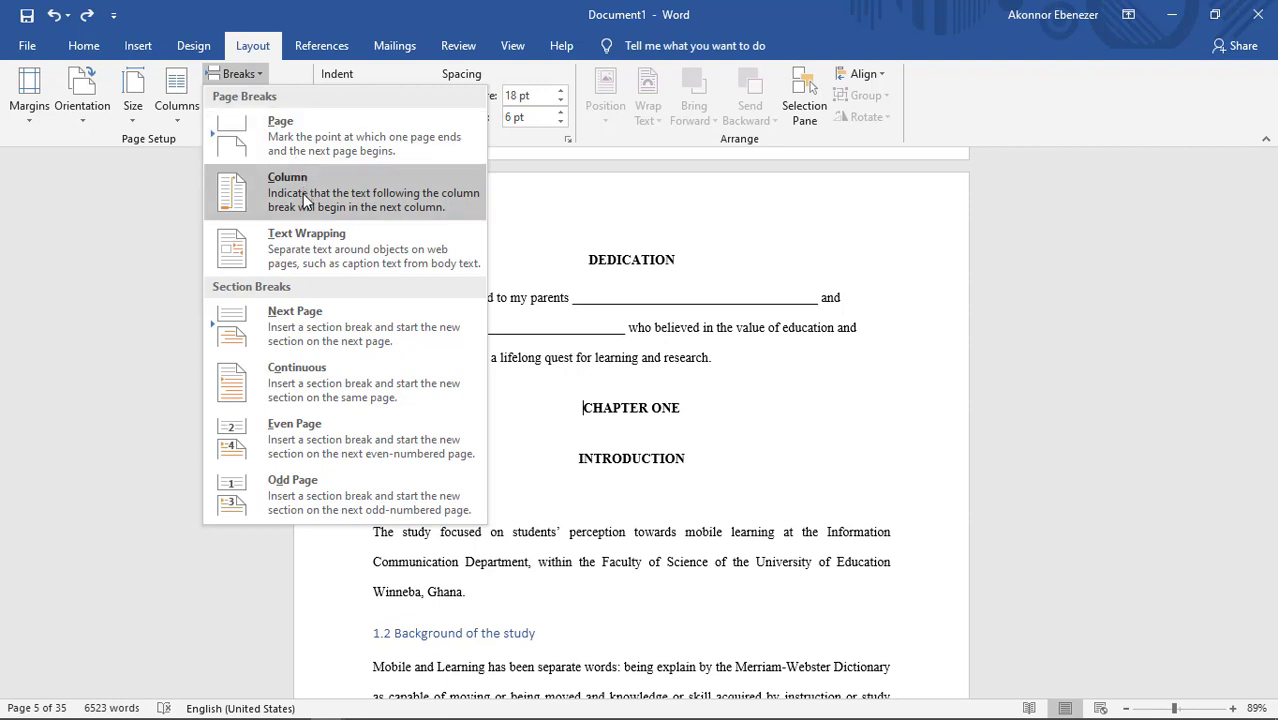
pyautogui.click(289, 328)
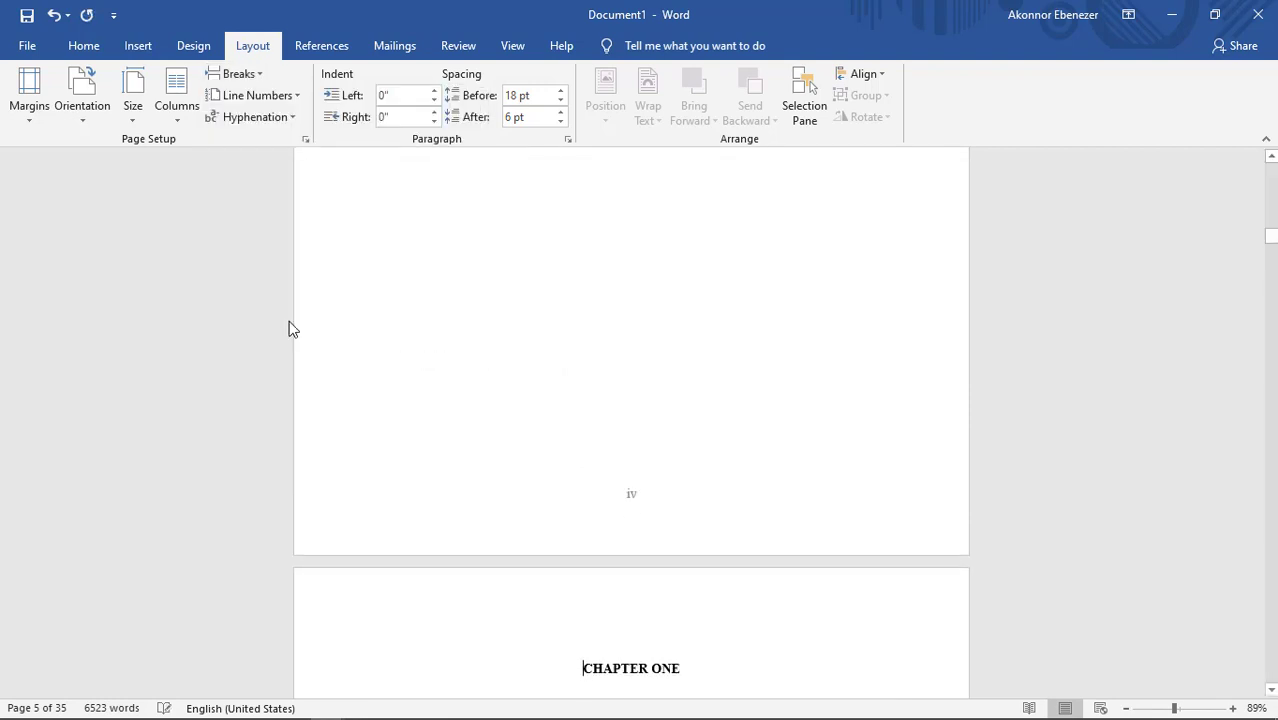
# Step: Format the page numbers of the Chapter One section as 1, 2, 3, … starting at 1, and close the footer
pyautogui.scroll(-3, 428, 388)
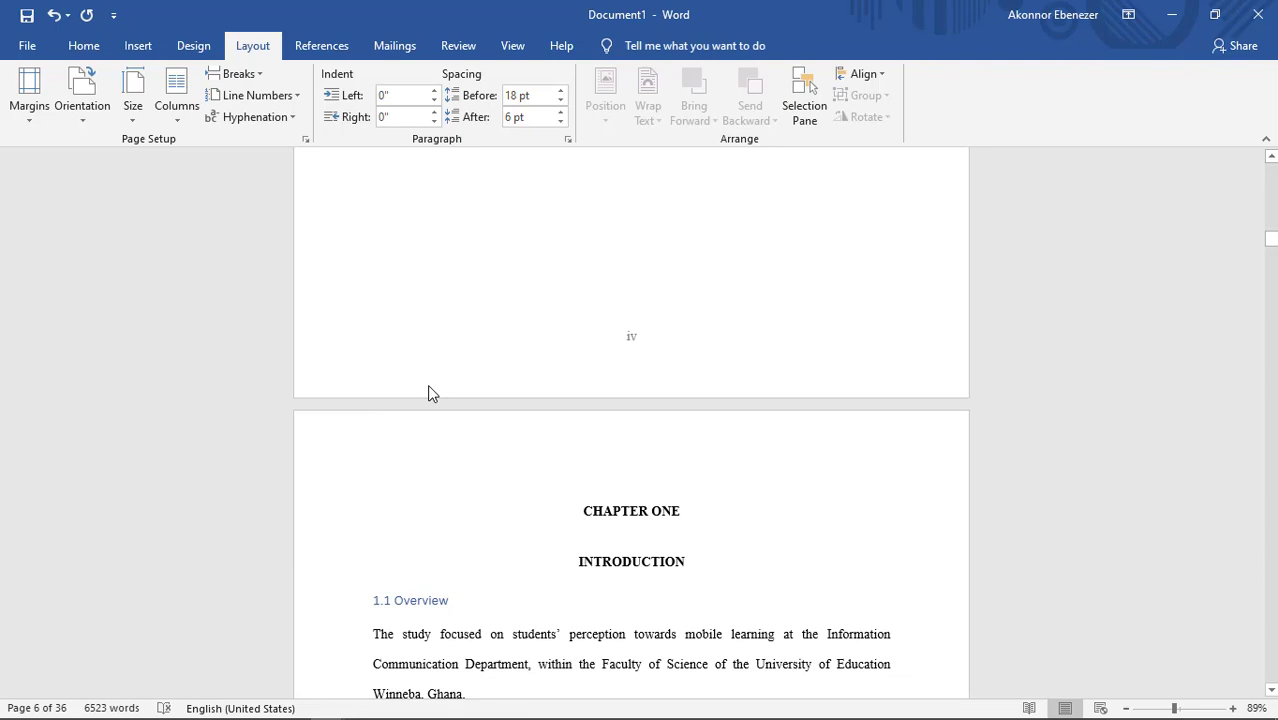
pyautogui.scroll(2, 428, 385)
pyautogui.scroll(-7, 428, 385)
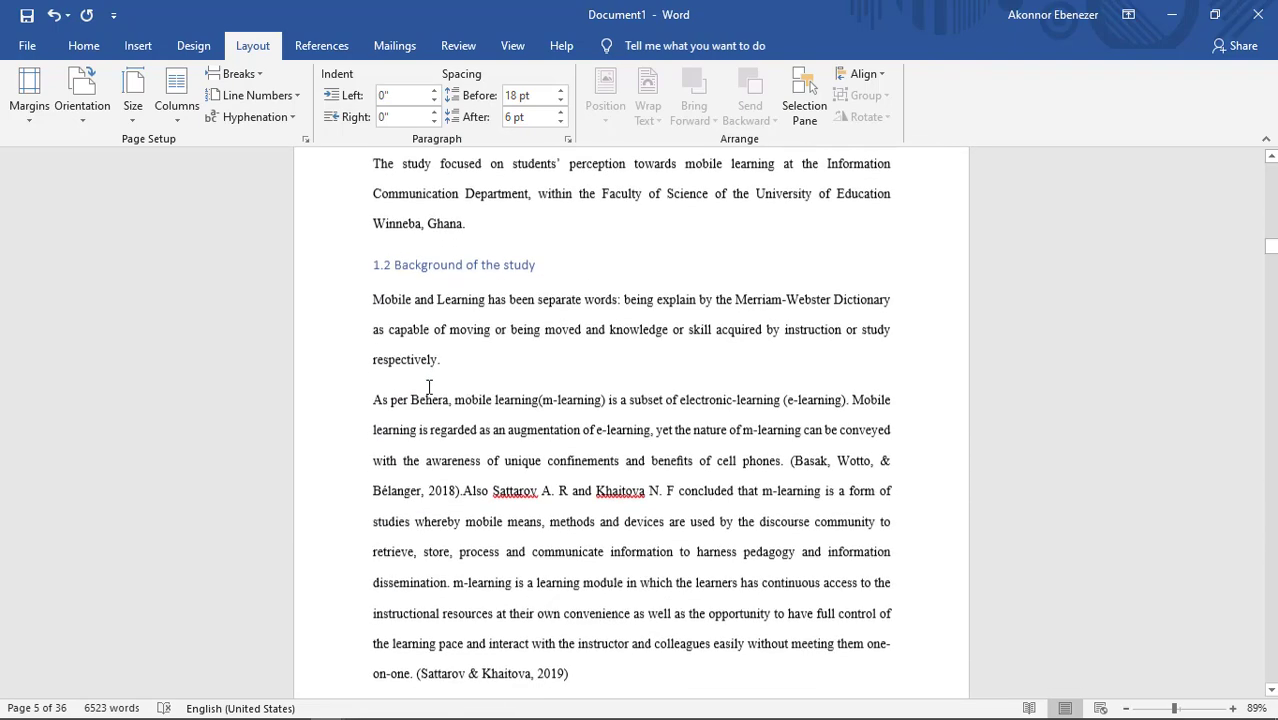
pyautogui.scroll(-5, 428, 386)
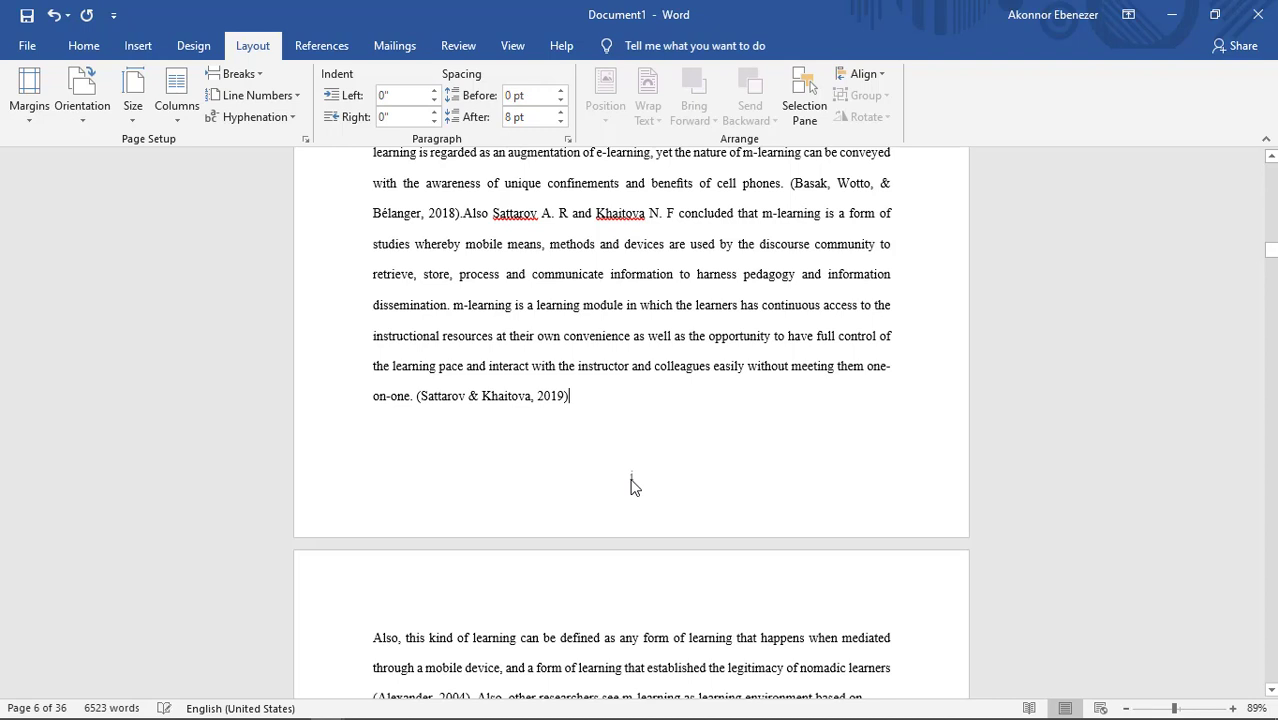
pyautogui.doubleClick(631, 485)
pyautogui.rightClick(634, 485)
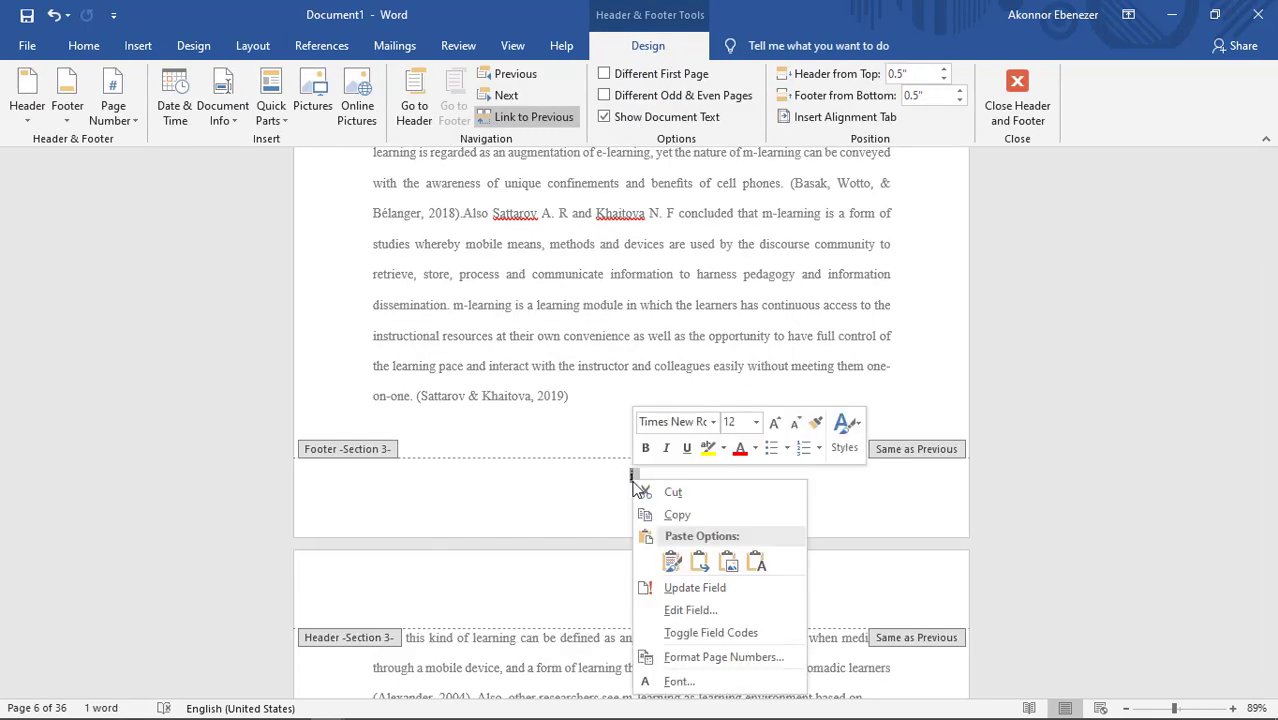
pyautogui.click(690, 657)
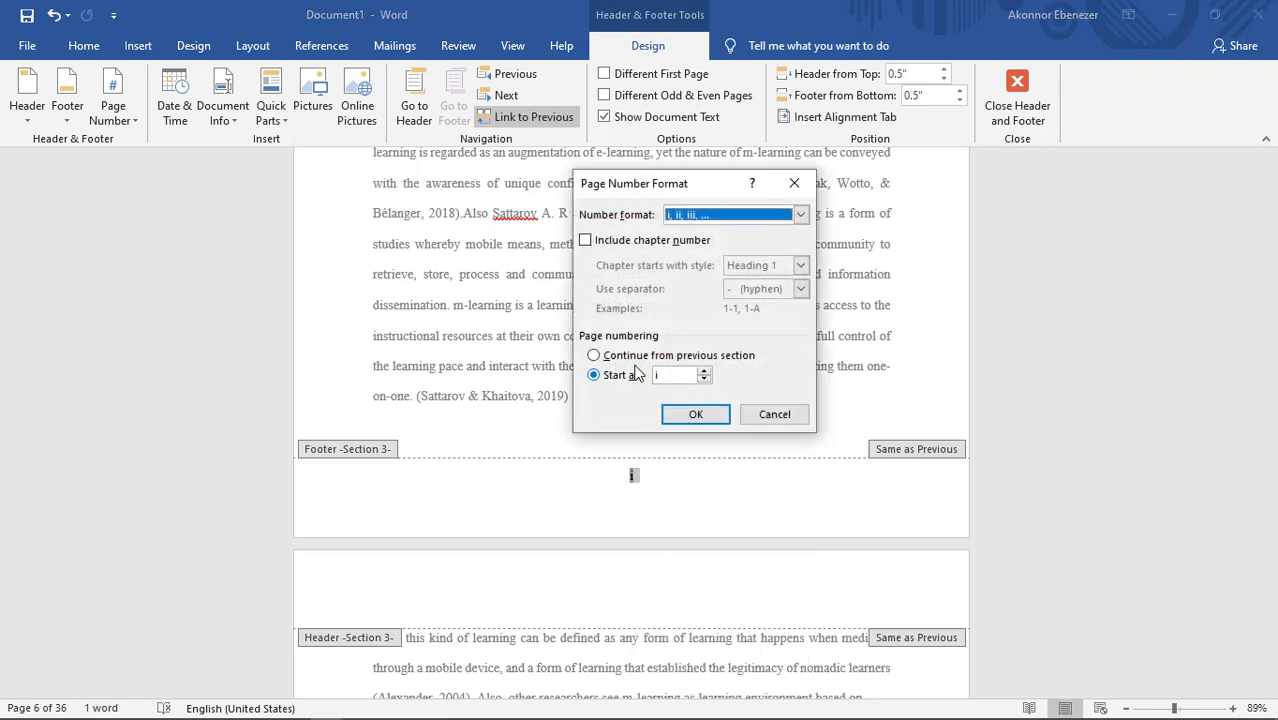
pyautogui.click(758, 220)
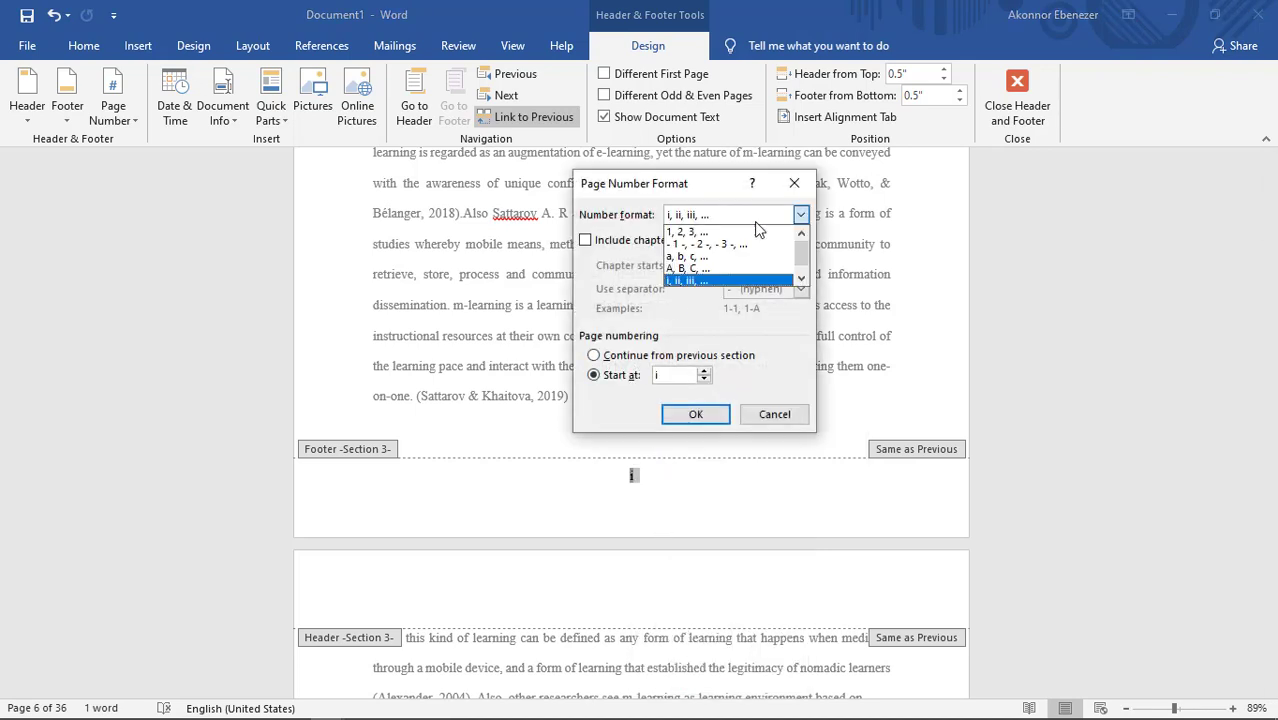
pyautogui.click(700, 233)
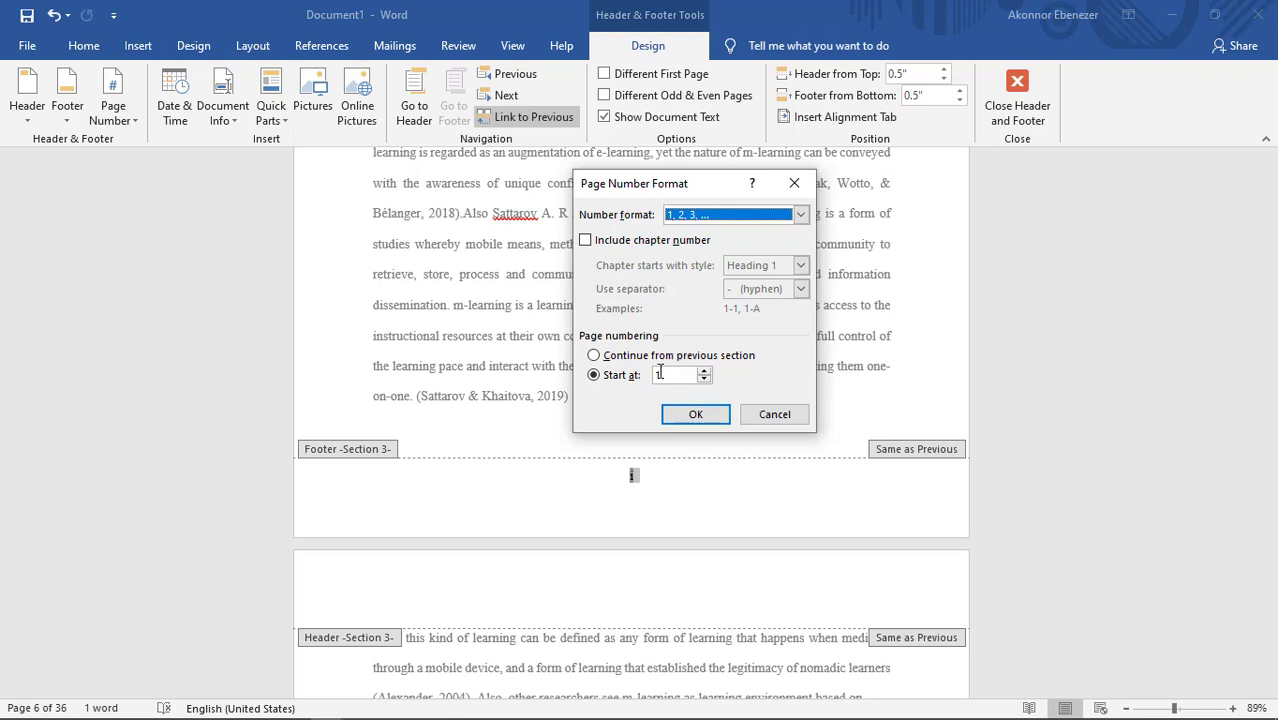
pyautogui.click(695, 416)
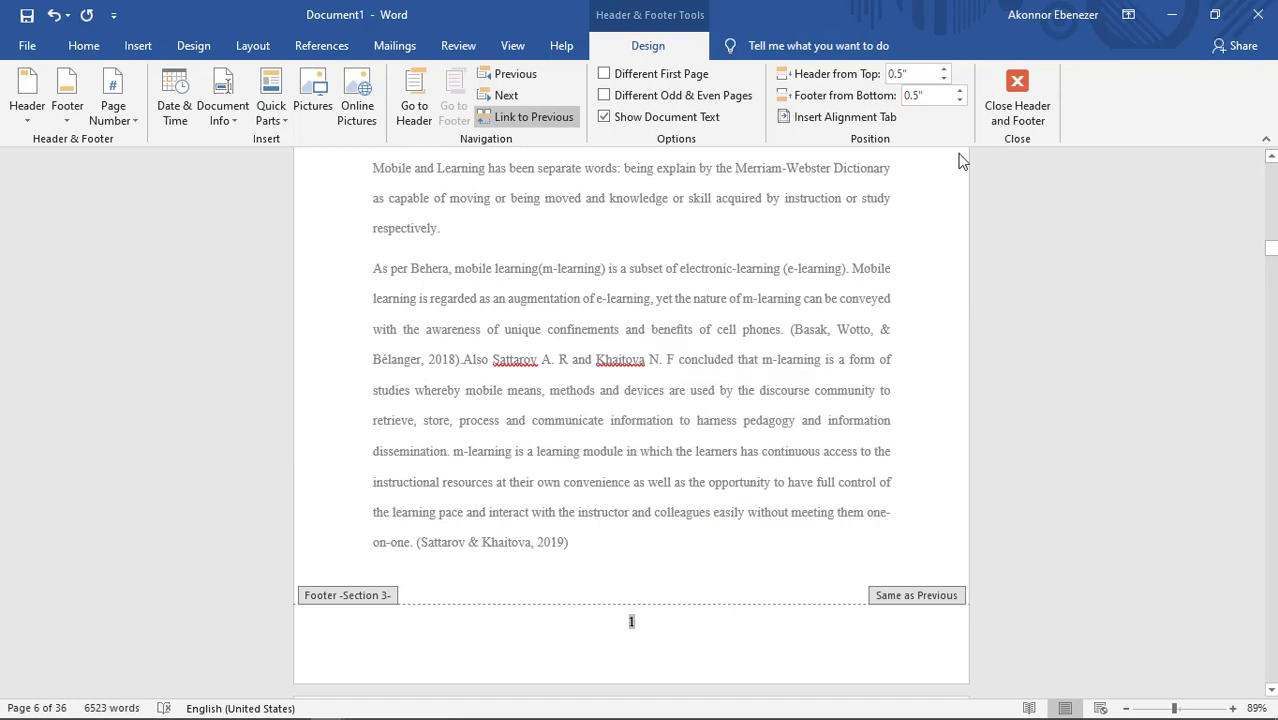
pyautogui.click(1015, 92)
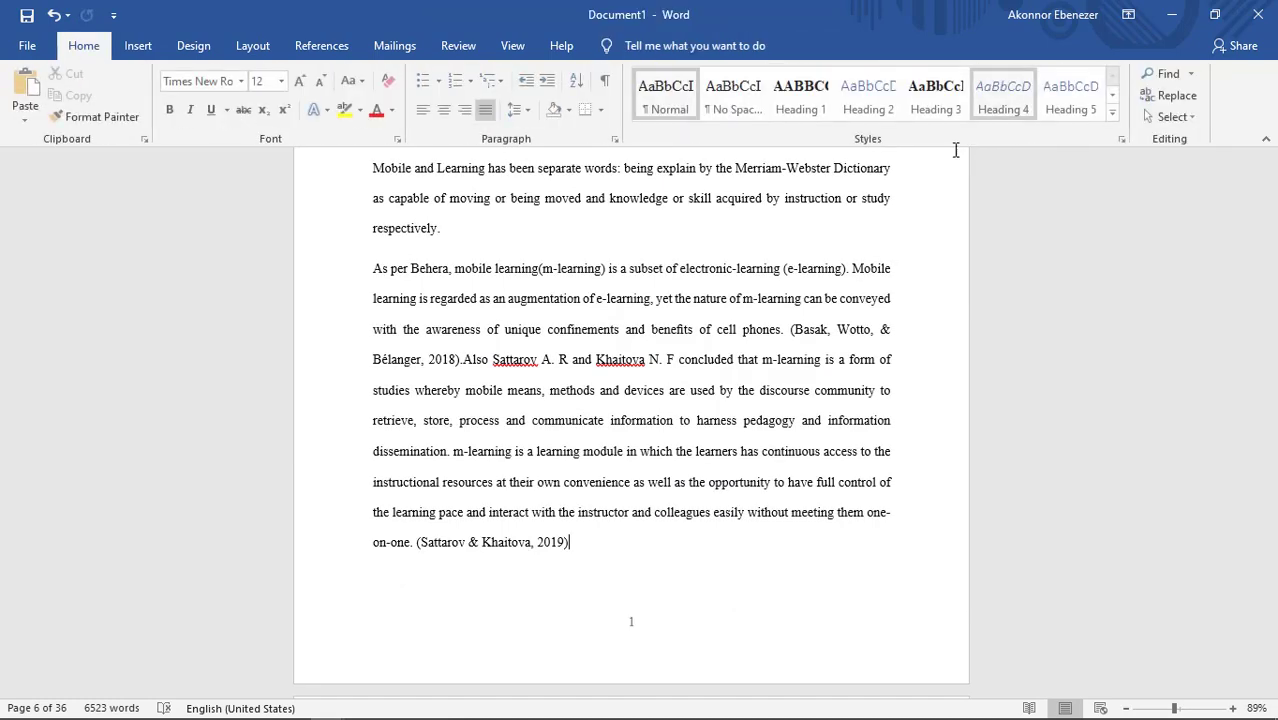
# Step: Examine the page numbering of the Chapter One pages and of the preliminary pages from the title page through the dedication
pyautogui.scroll(4, 813, 308)
pyautogui.scroll(-10, 813, 308)
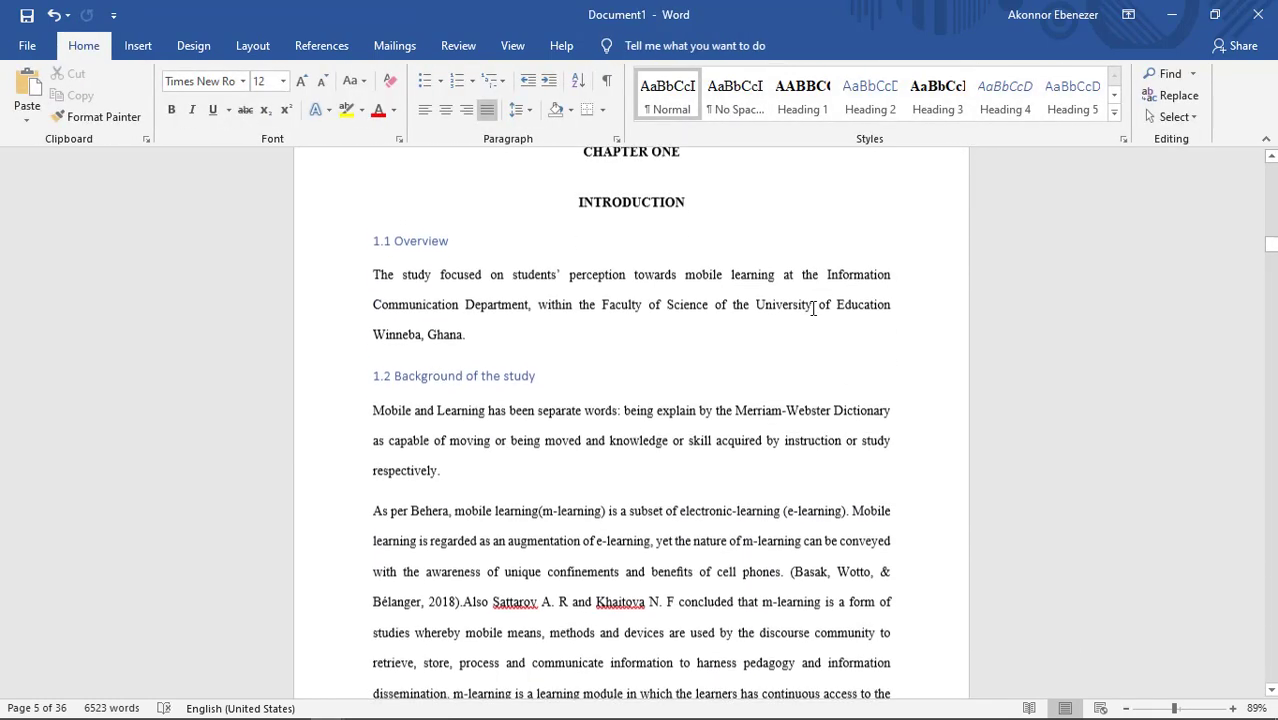
pyautogui.scroll(-8, 812, 308)
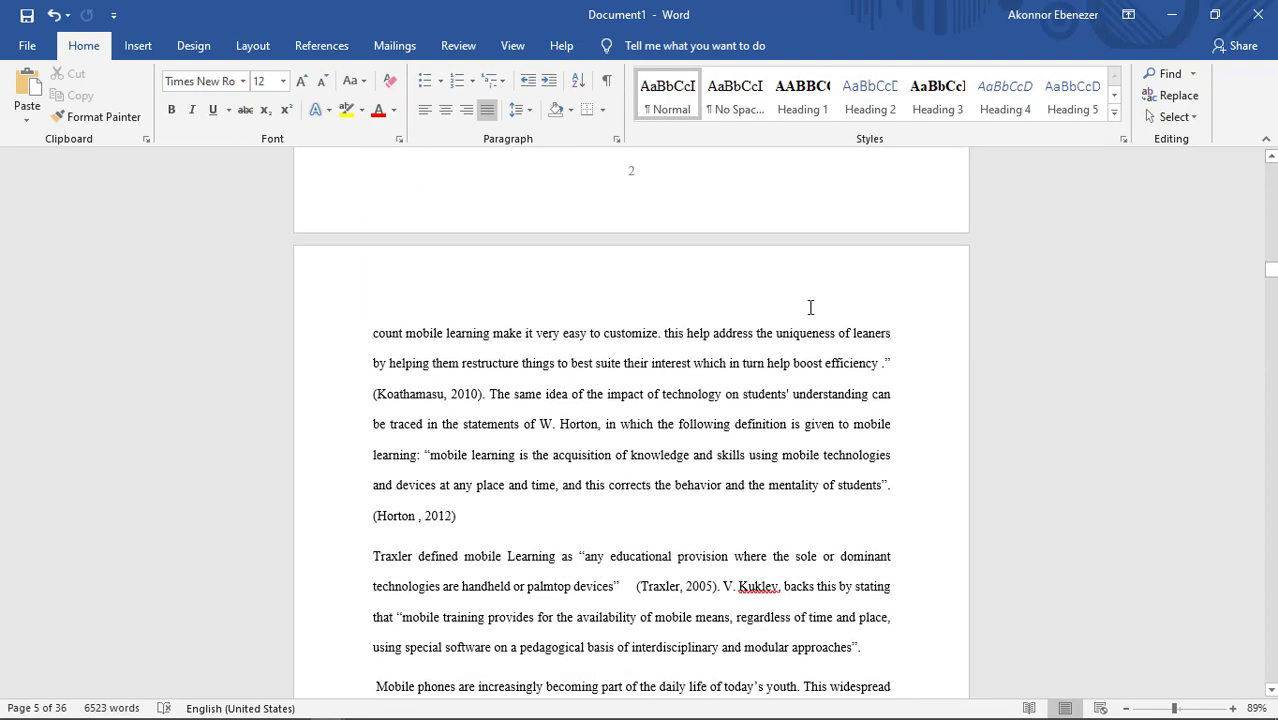
pyautogui.scroll(-10, 810, 307)
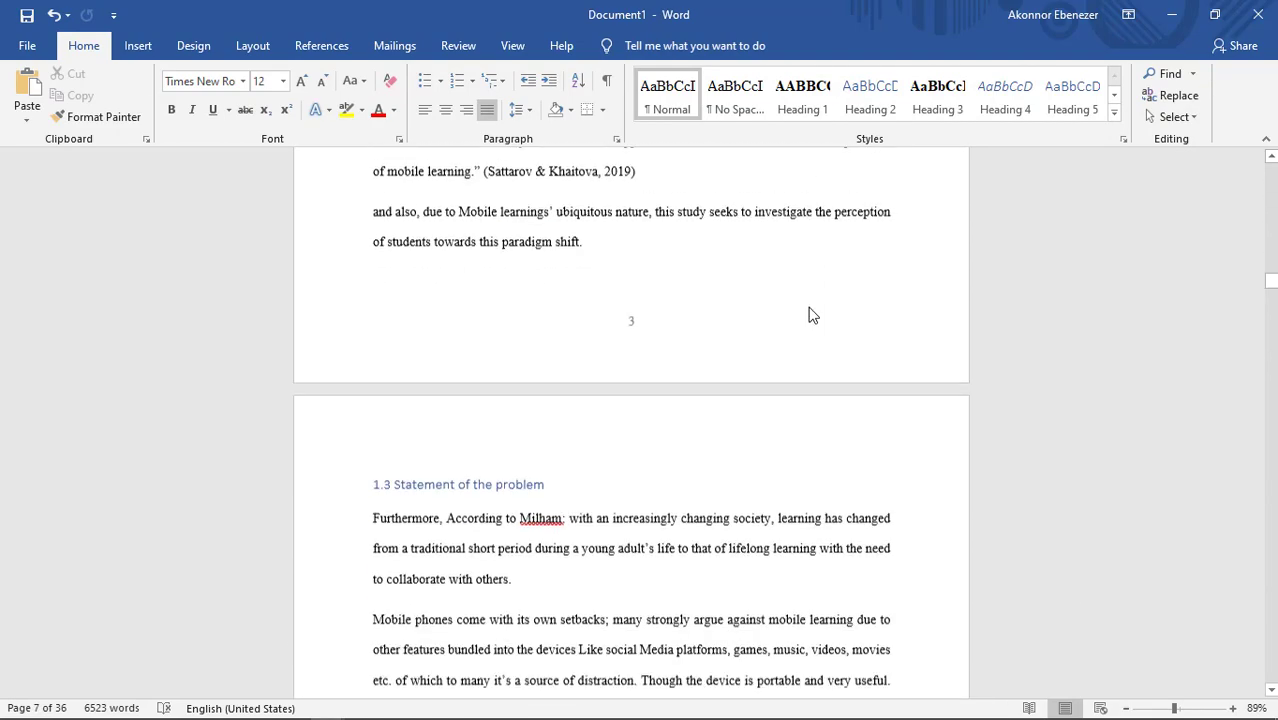
pyautogui.scroll(15, 812, 312)
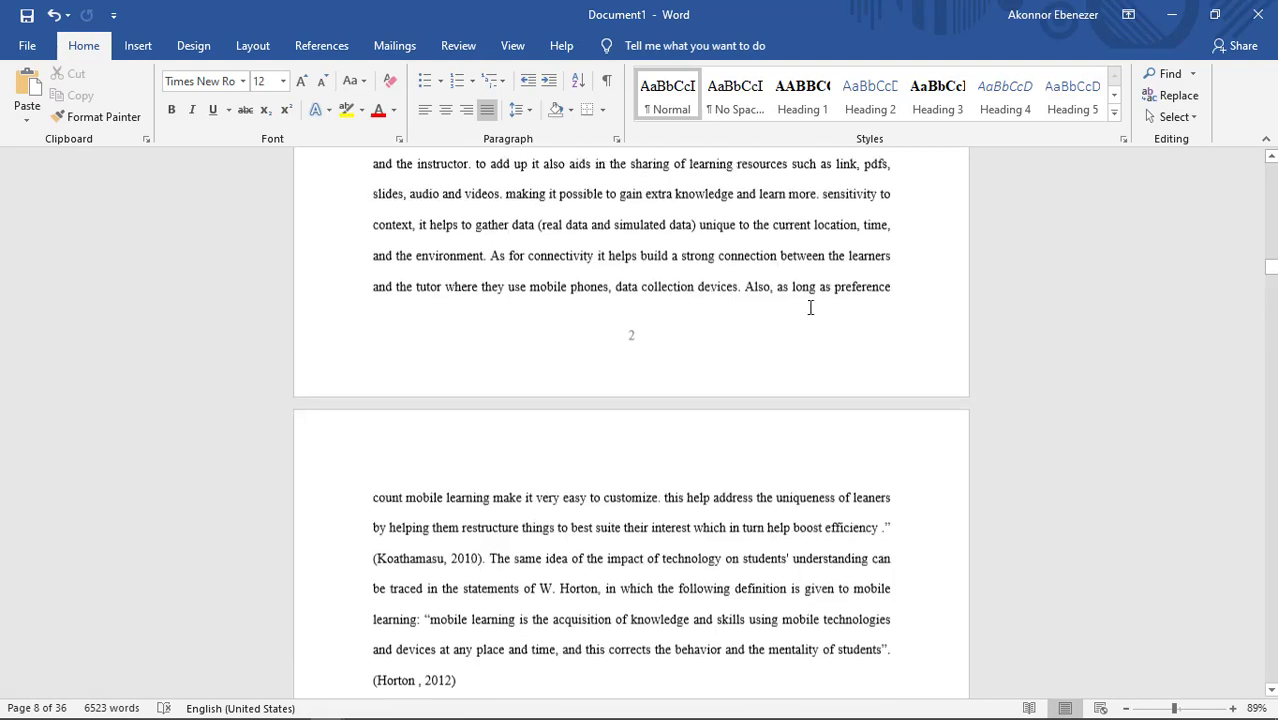
pyautogui.scroll(15, 810, 308)
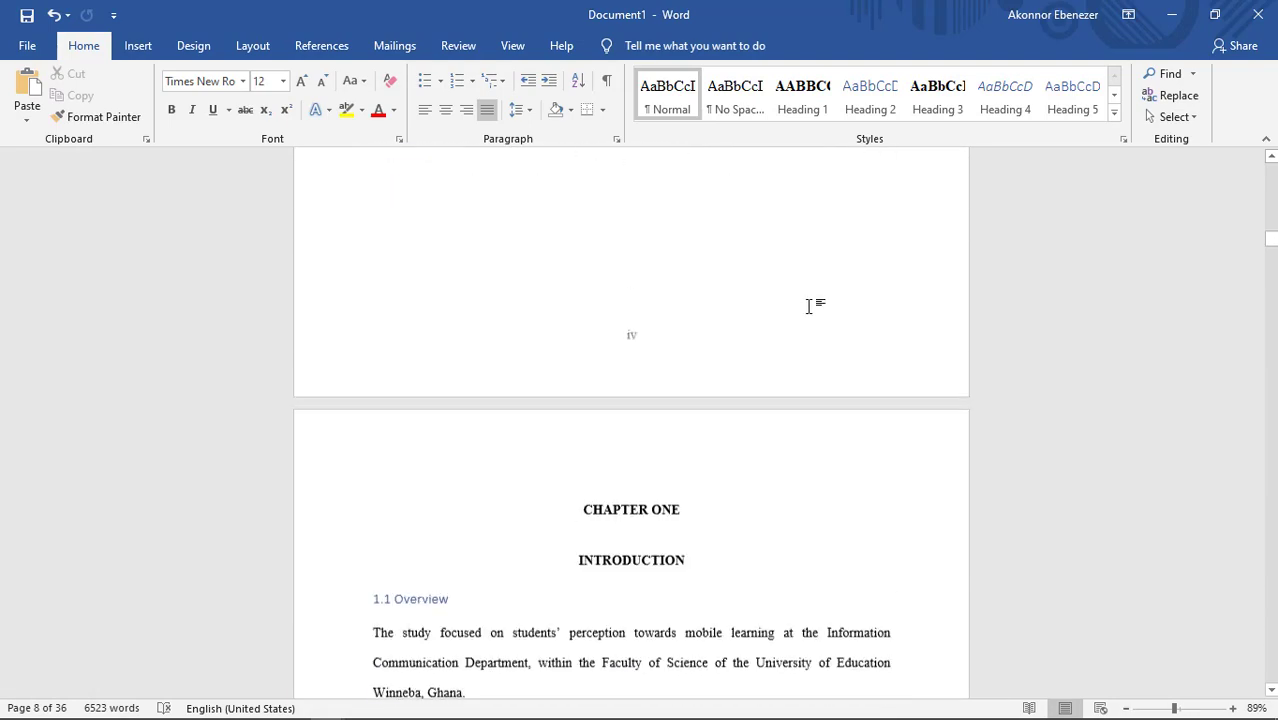
pyautogui.scroll(15, 810, 307)
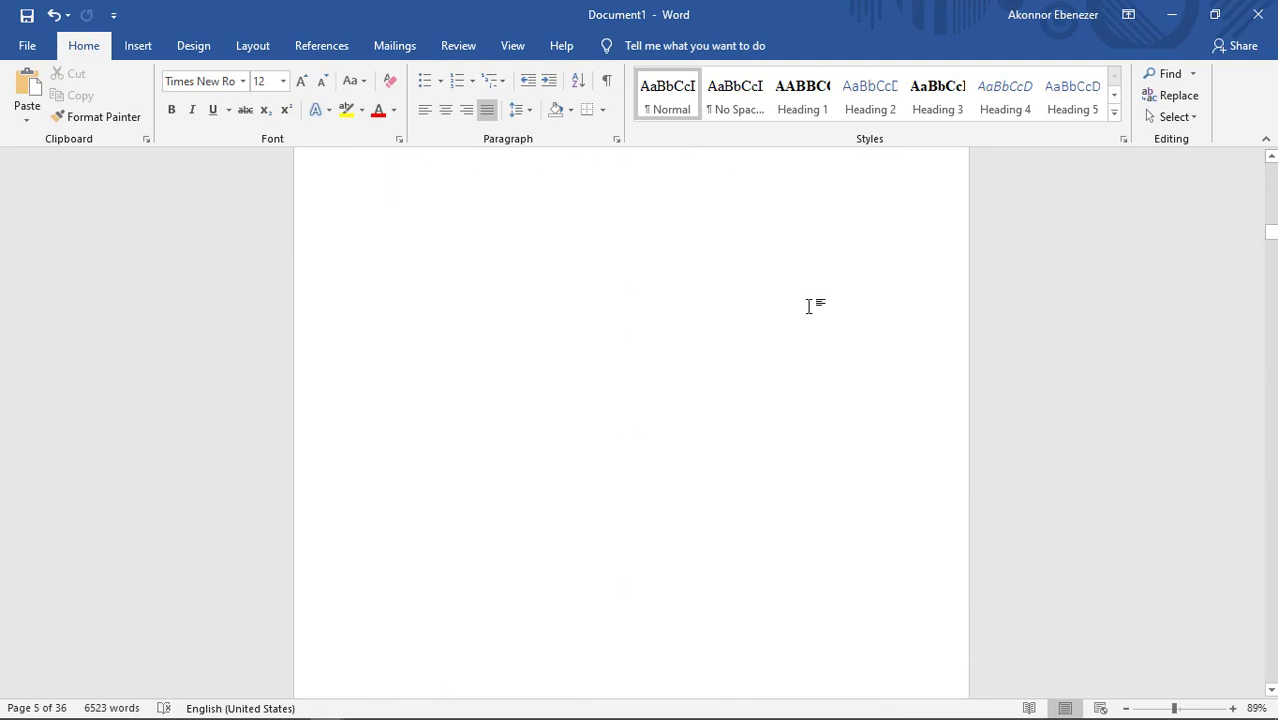
pyautogui.scroll(15, 810, 307)
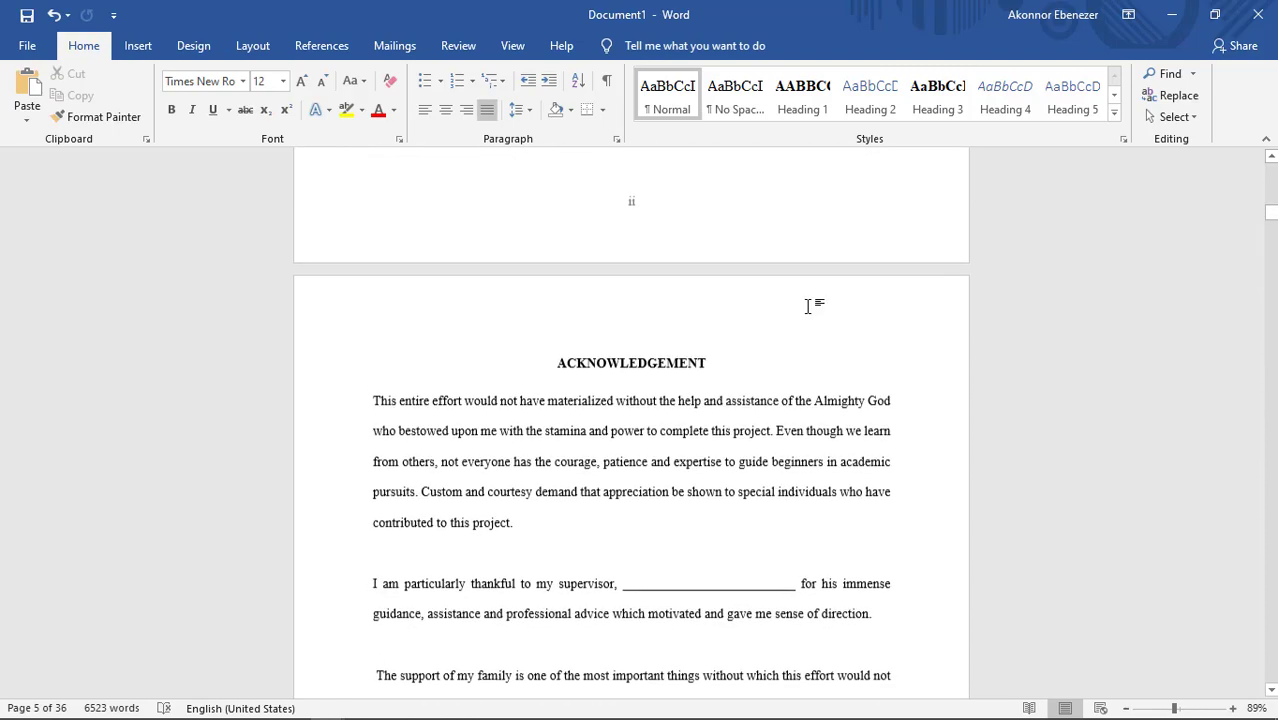
pyautogui.scroll(15, 810, 307)
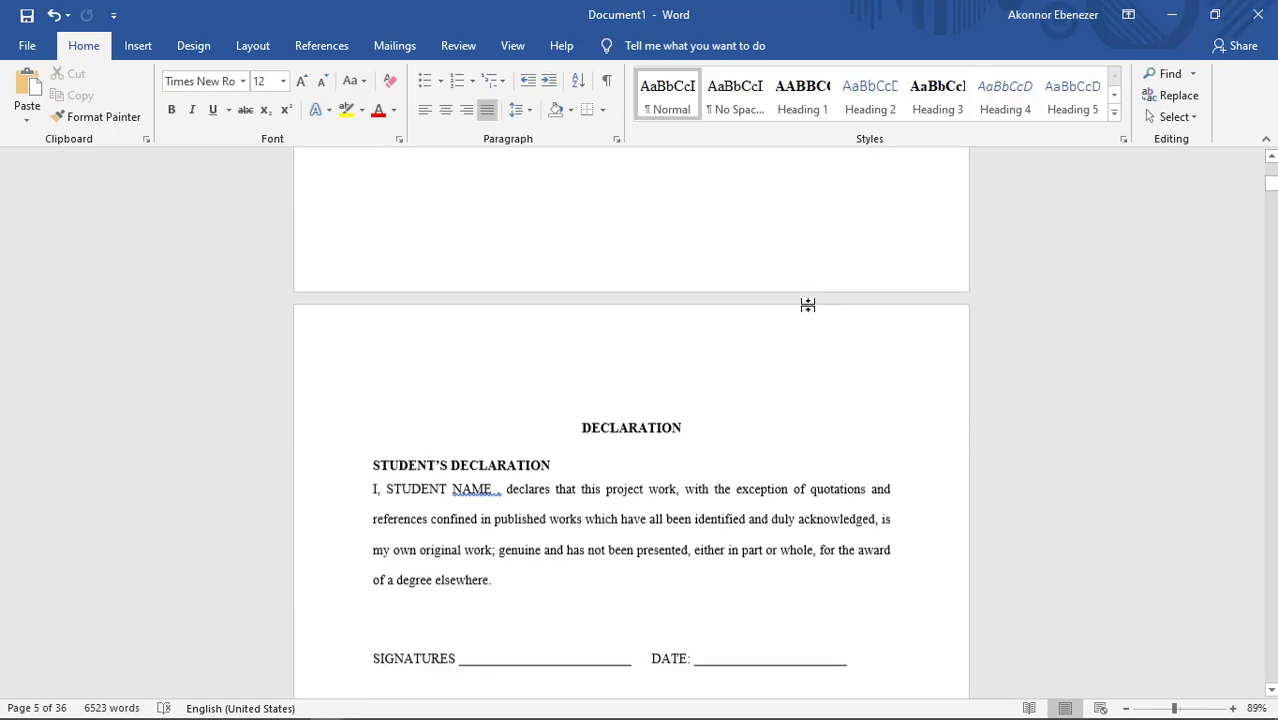
pyautogui.scroll(-5, 810, 305)
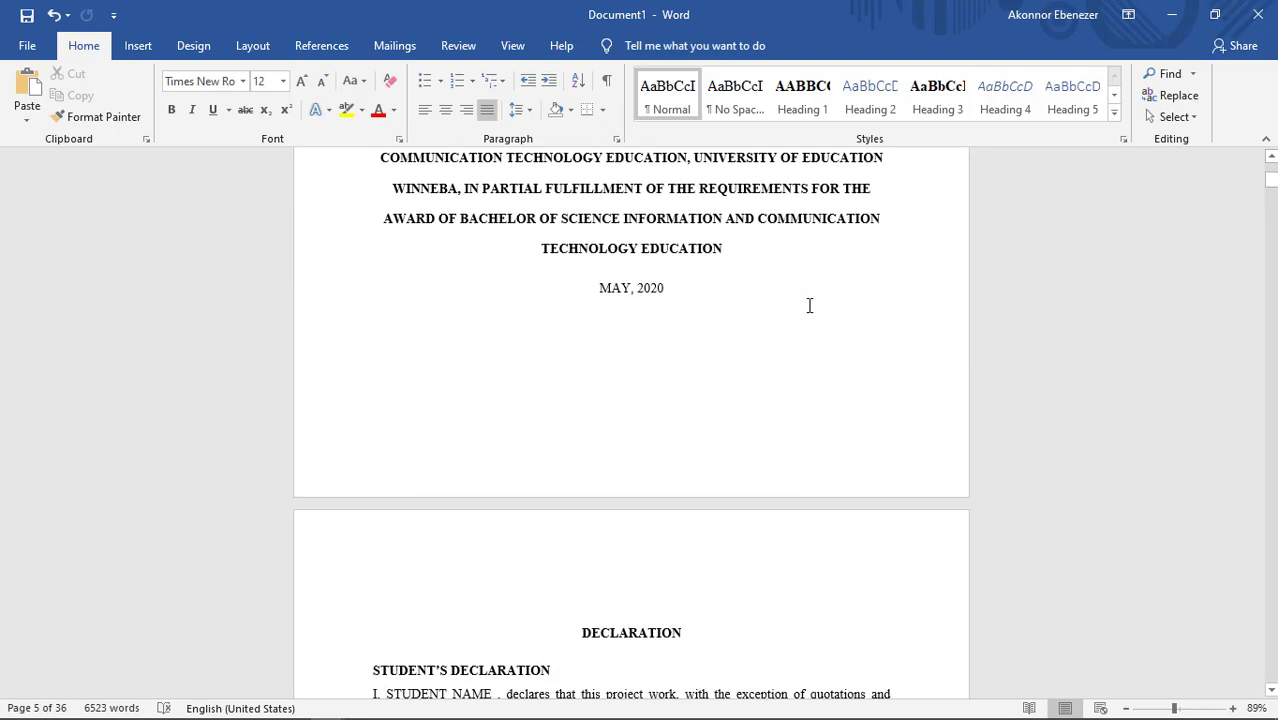
pyautogui.scroll(3, 810, 306)
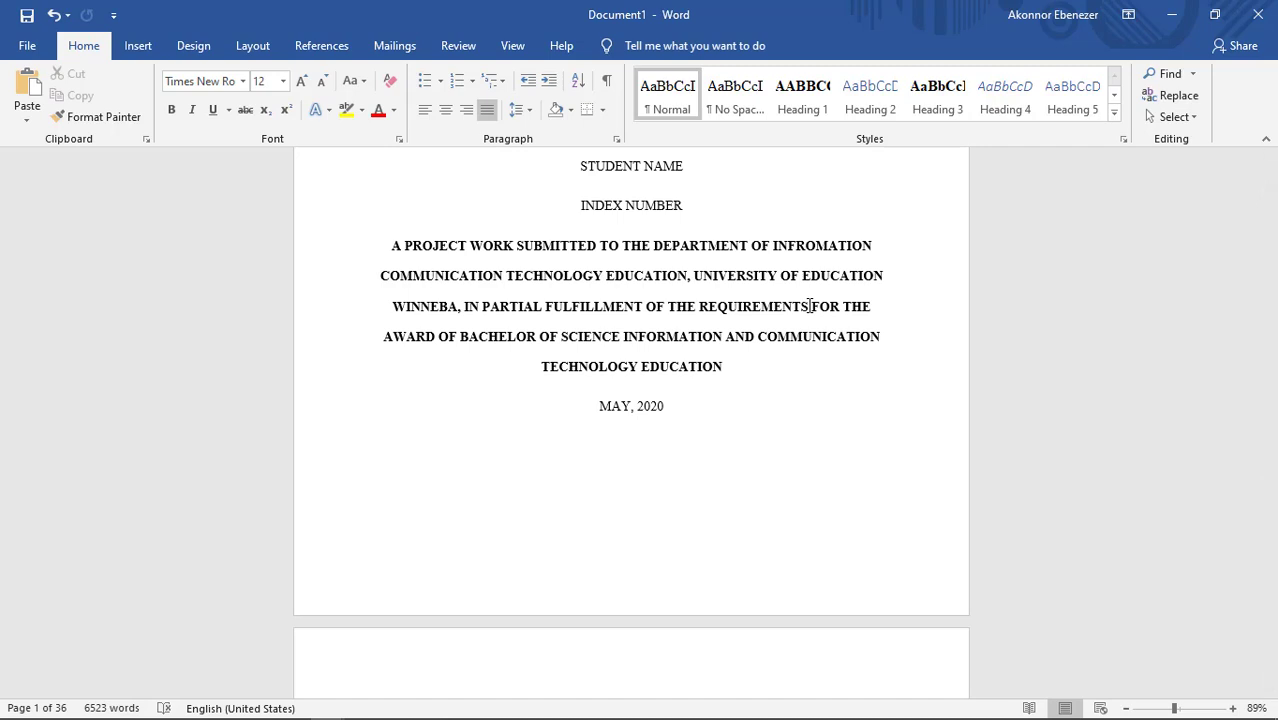
pyautogui.scroll(-20, 810, 306)
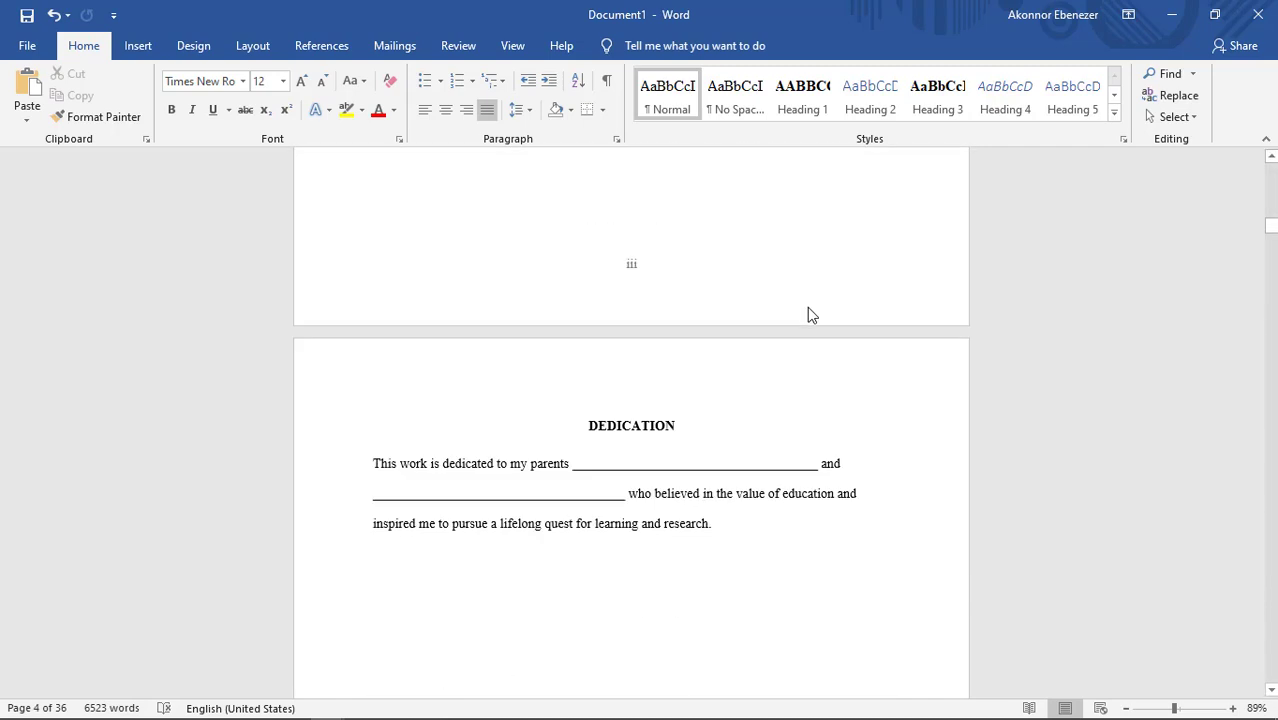
pyautogui.scroll(-3, 811, 318)
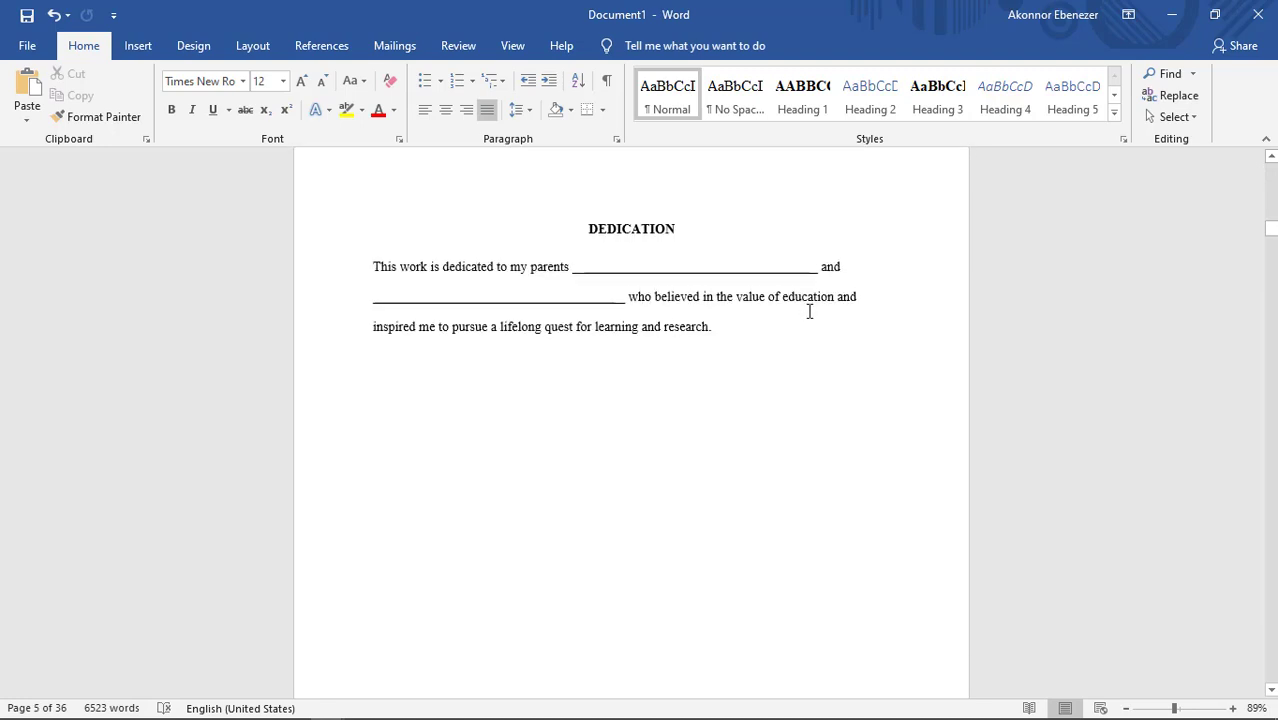
pyautogui.scroll(-9, 810, 311)
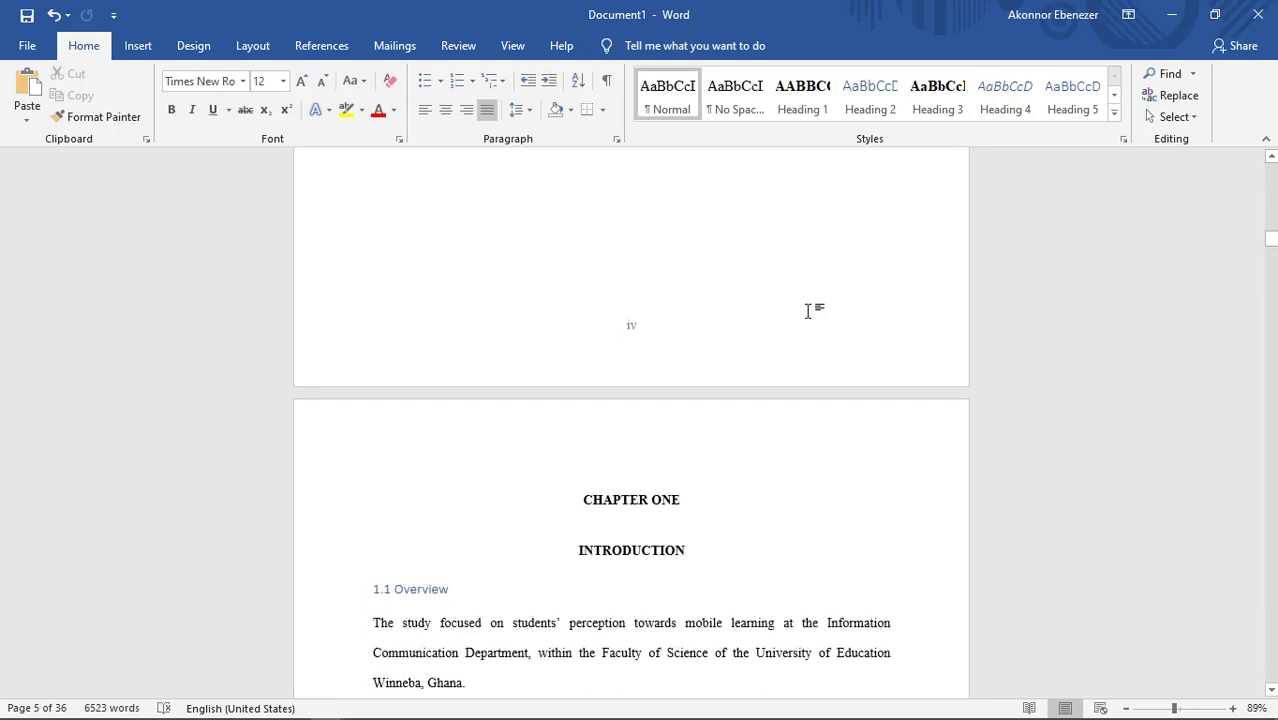
# Step: Insert a page break after the last sentence of the dedication to add a blank page before Chapter One
pyautogui.scroll(3, 810, 311)
pyautogui.scroll(6, 808, 311)
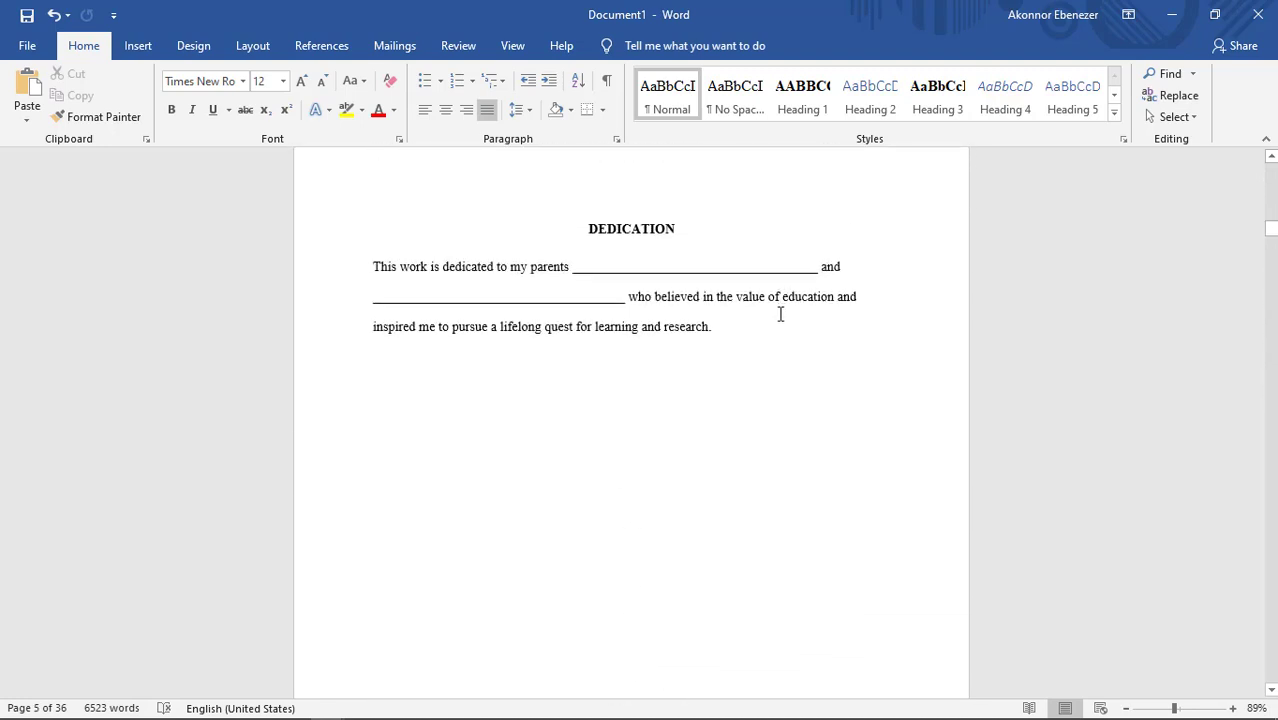
pyautogui.click(733, 333)
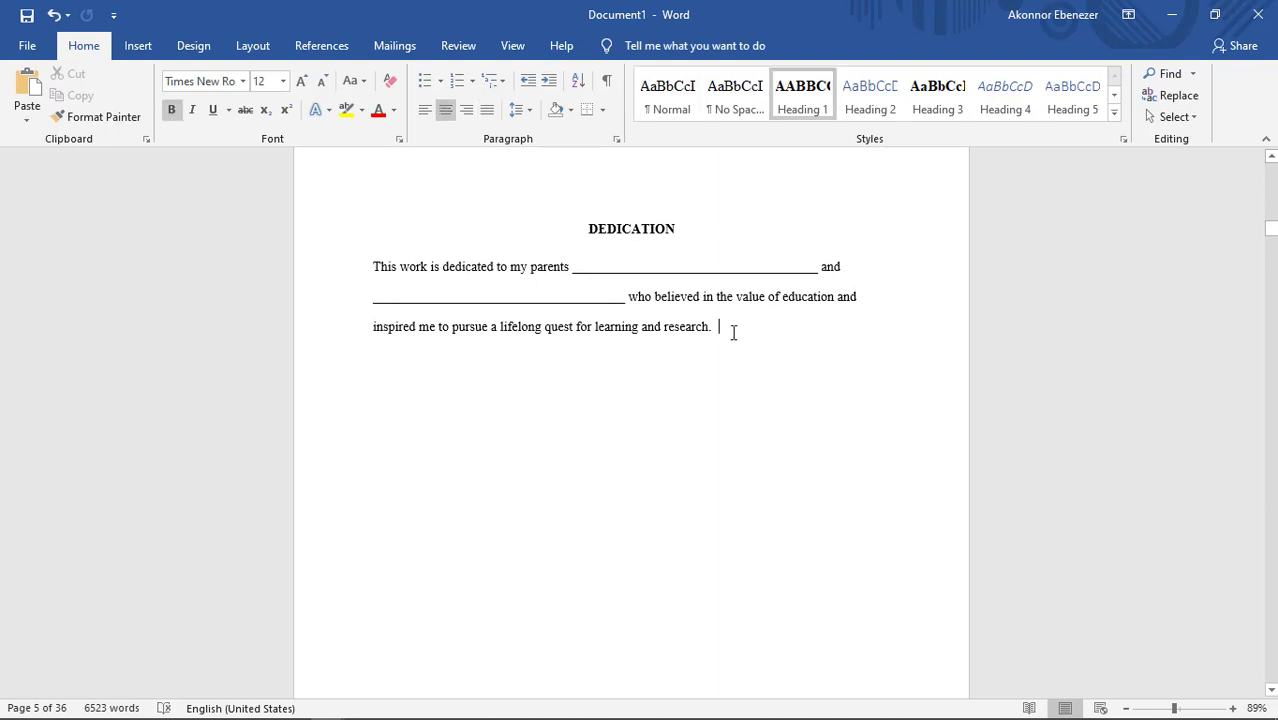
pyautogui.click(137, 48)
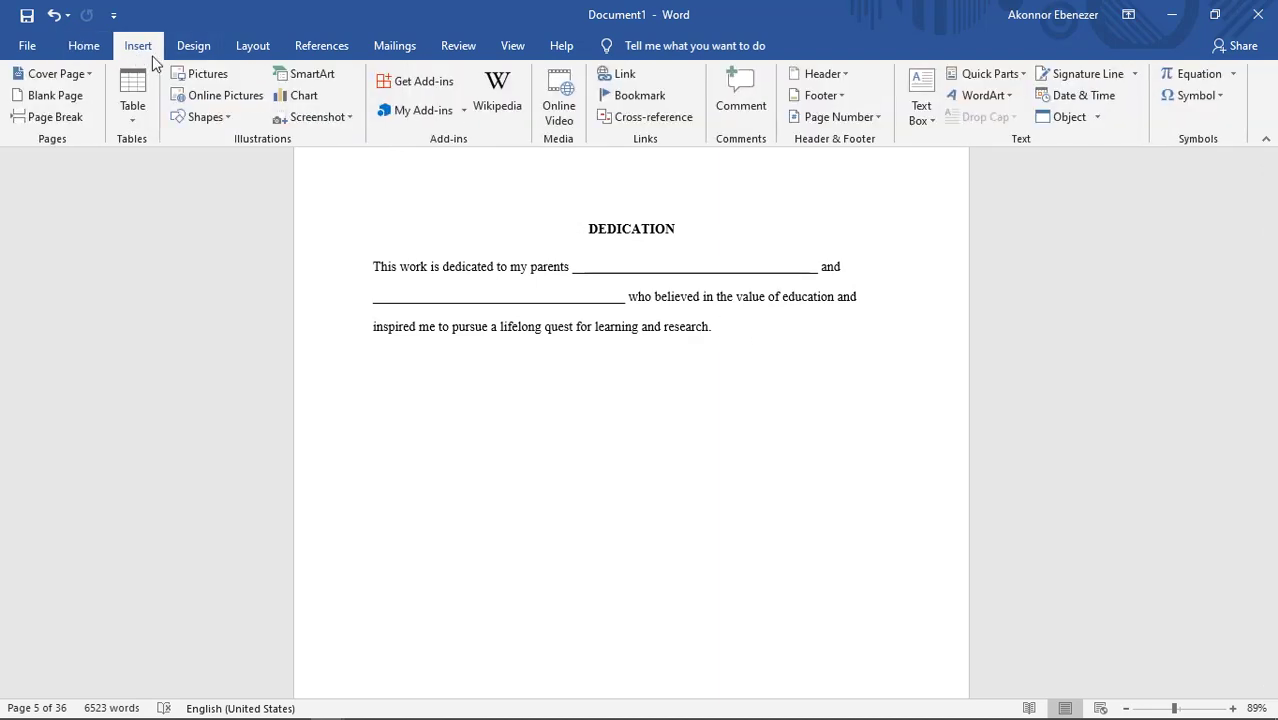
pyautogui.click(54, 119)
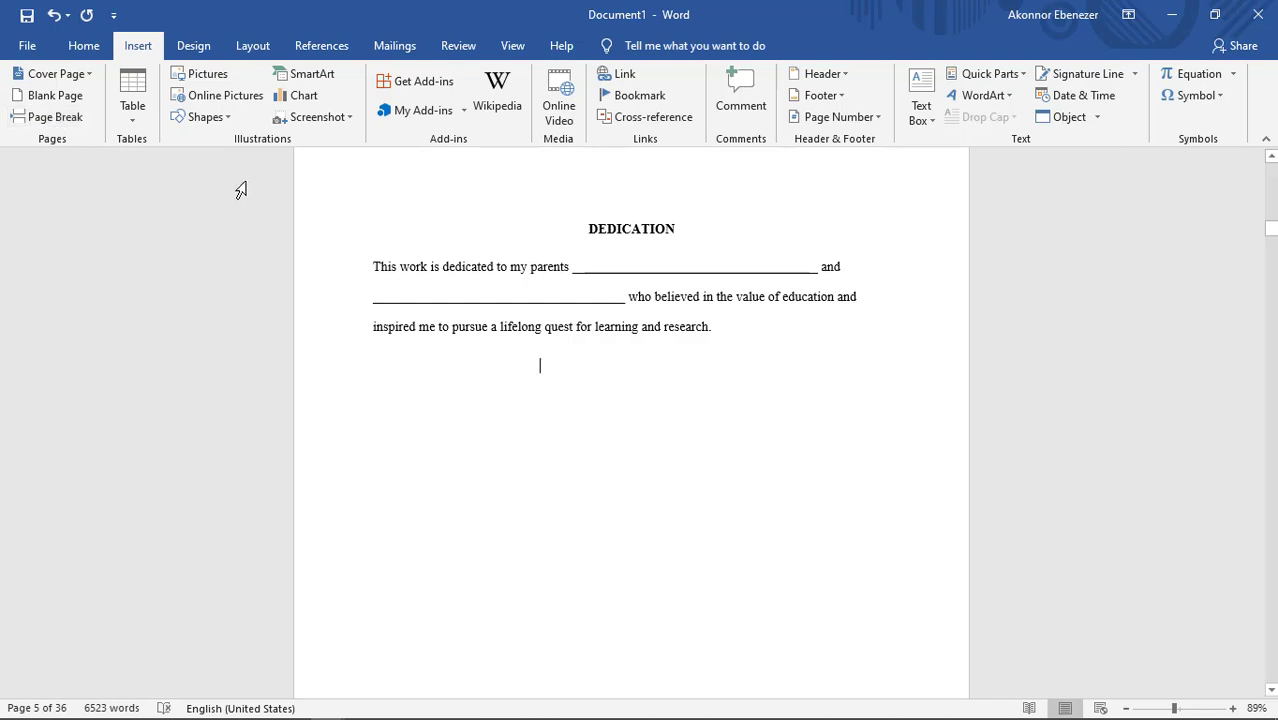
pyautogui.click(60, 99)
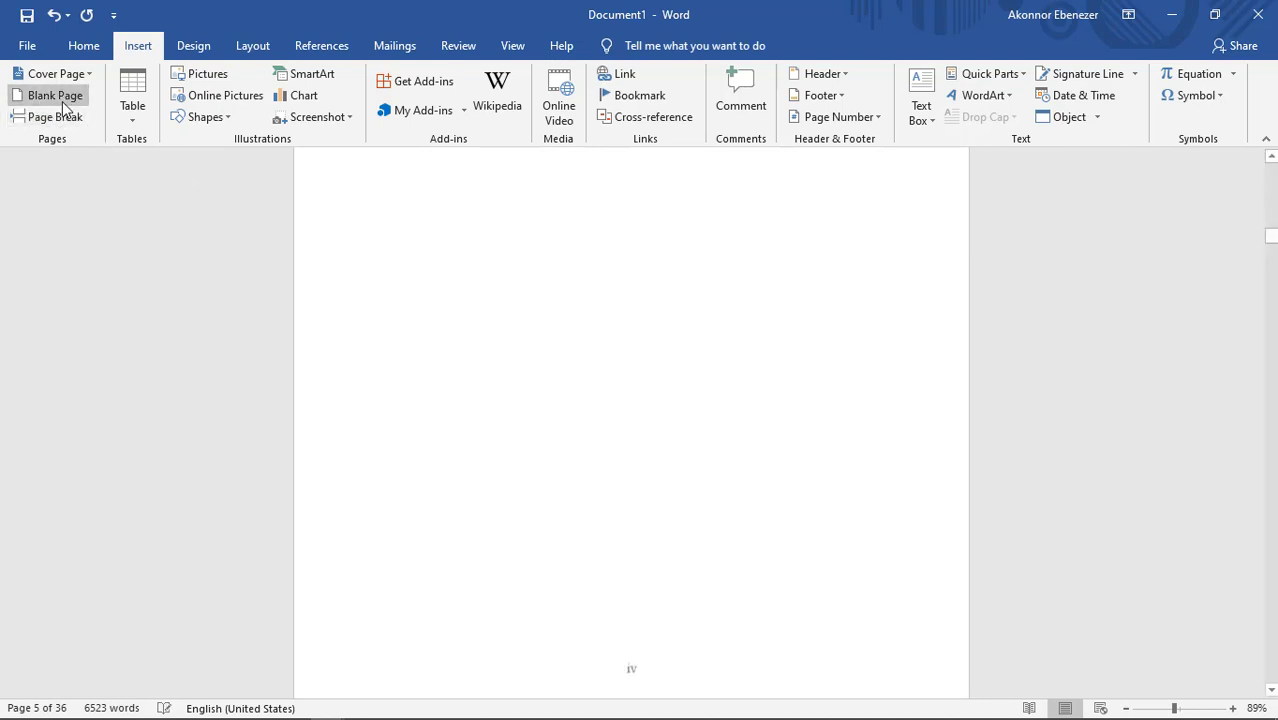
pyautogui.scroll(15, 537, 283)
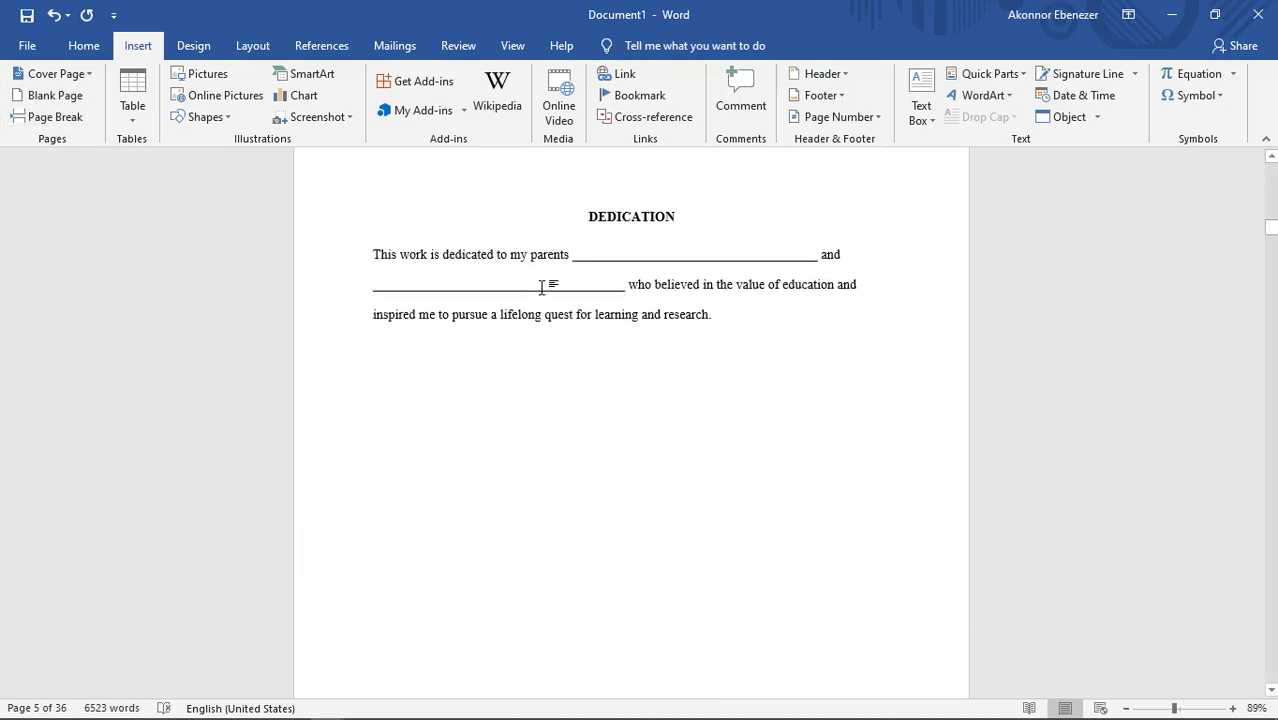
pyautogui.scroll(-10, 541, 287)
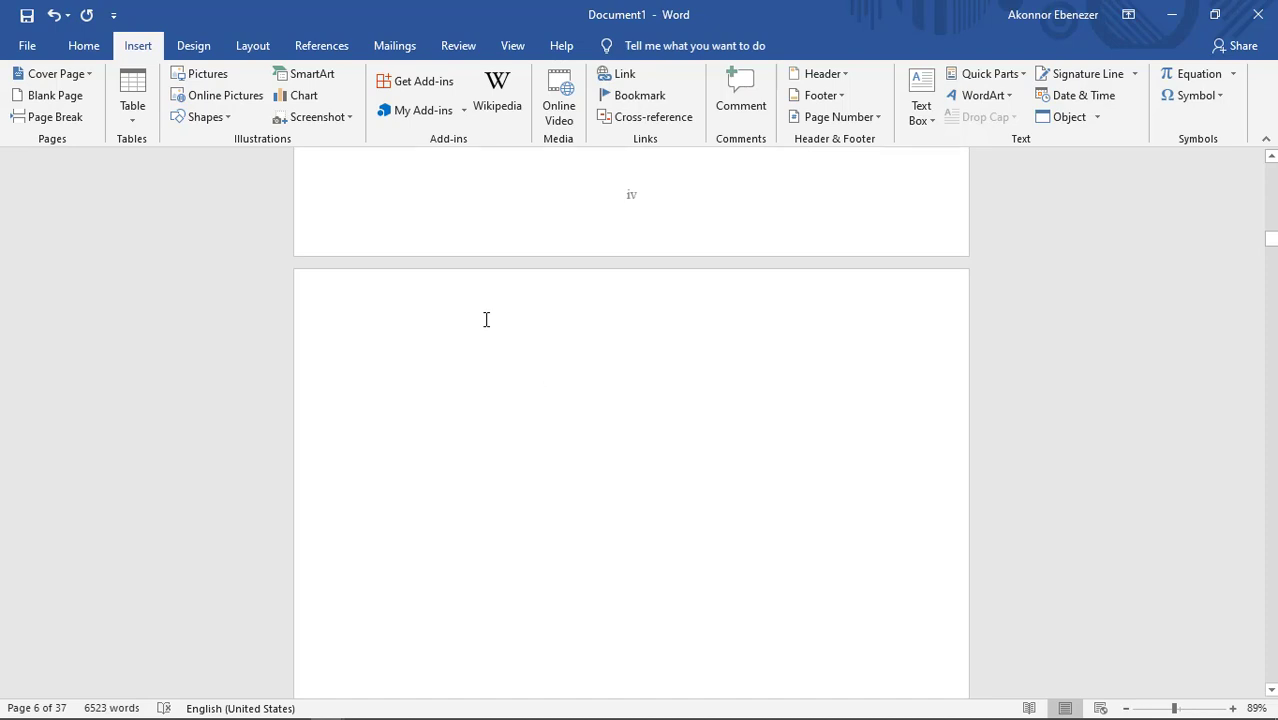
# Step: Show the Navigation pane with the list of the document's headings
pyautogui.hotkey('ctrl', 'f')
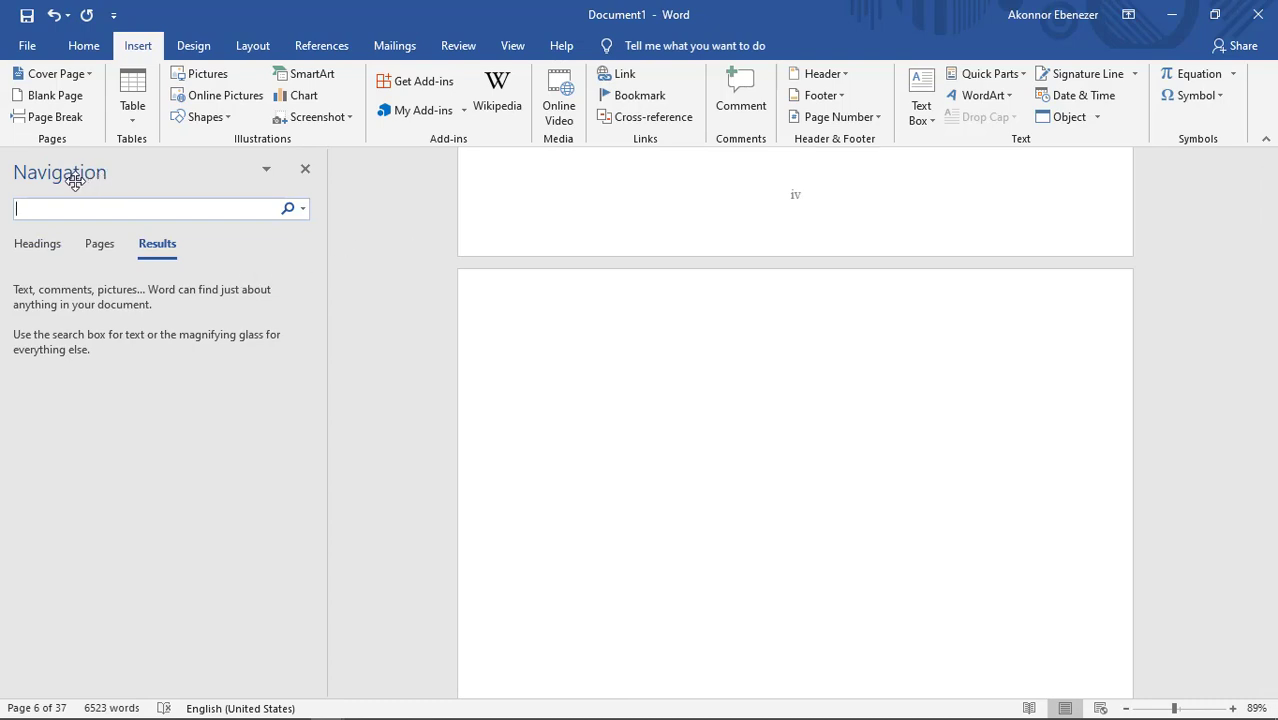
pyautogui.click(39, 249)
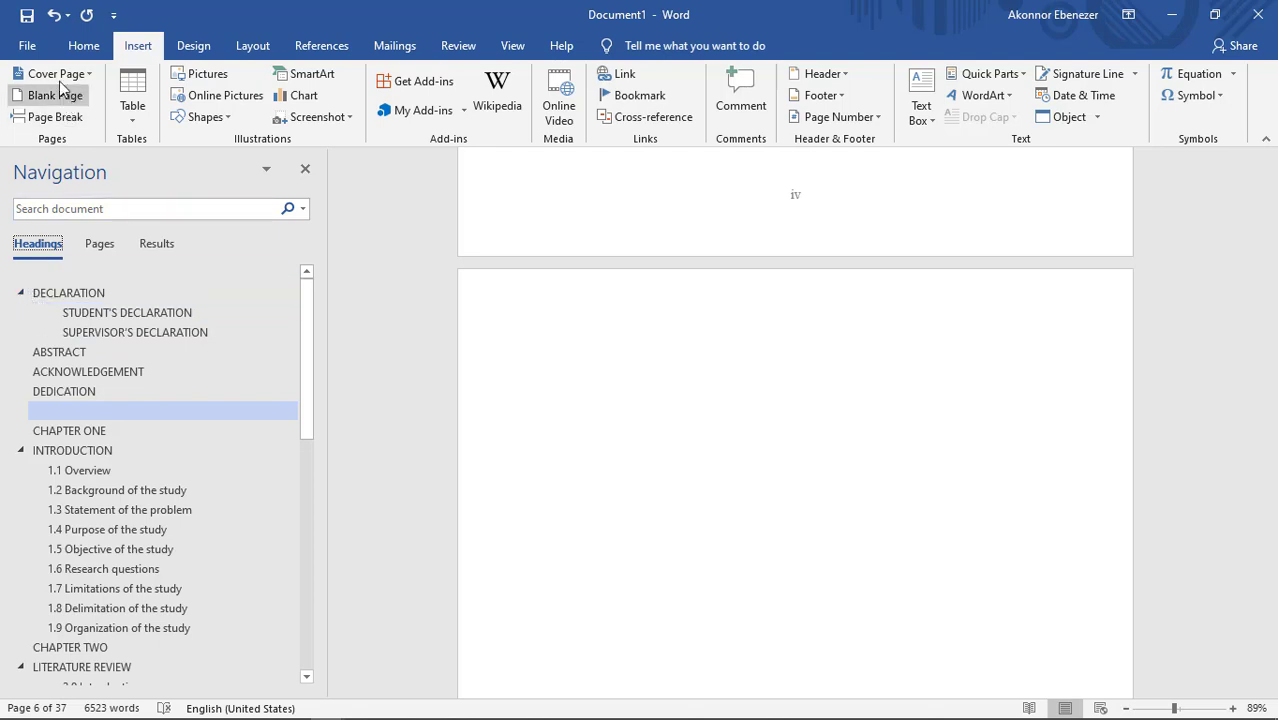
pyautogui.click(78, 46)
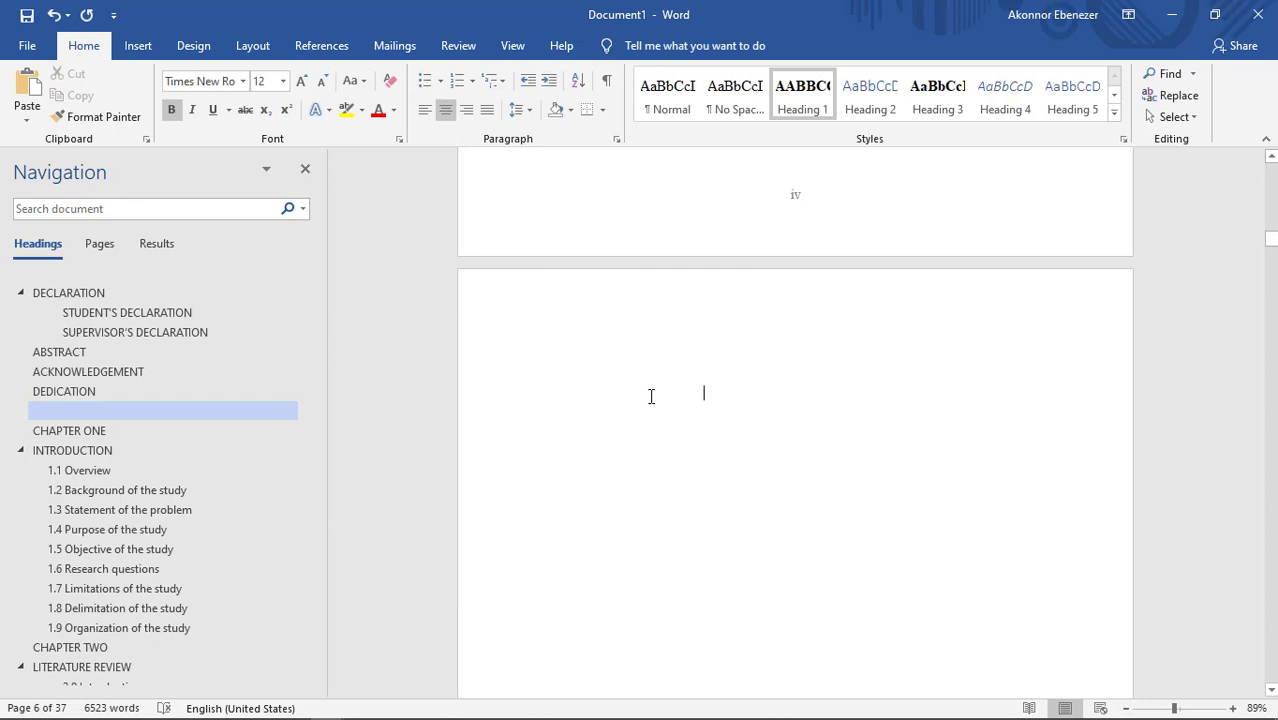
# Step: Examine the styles applied to the CHAPTER ONE heading, the 1.1 Overview subheading and the paragraph below it
pyautogui.scroll(6, 602, 411)
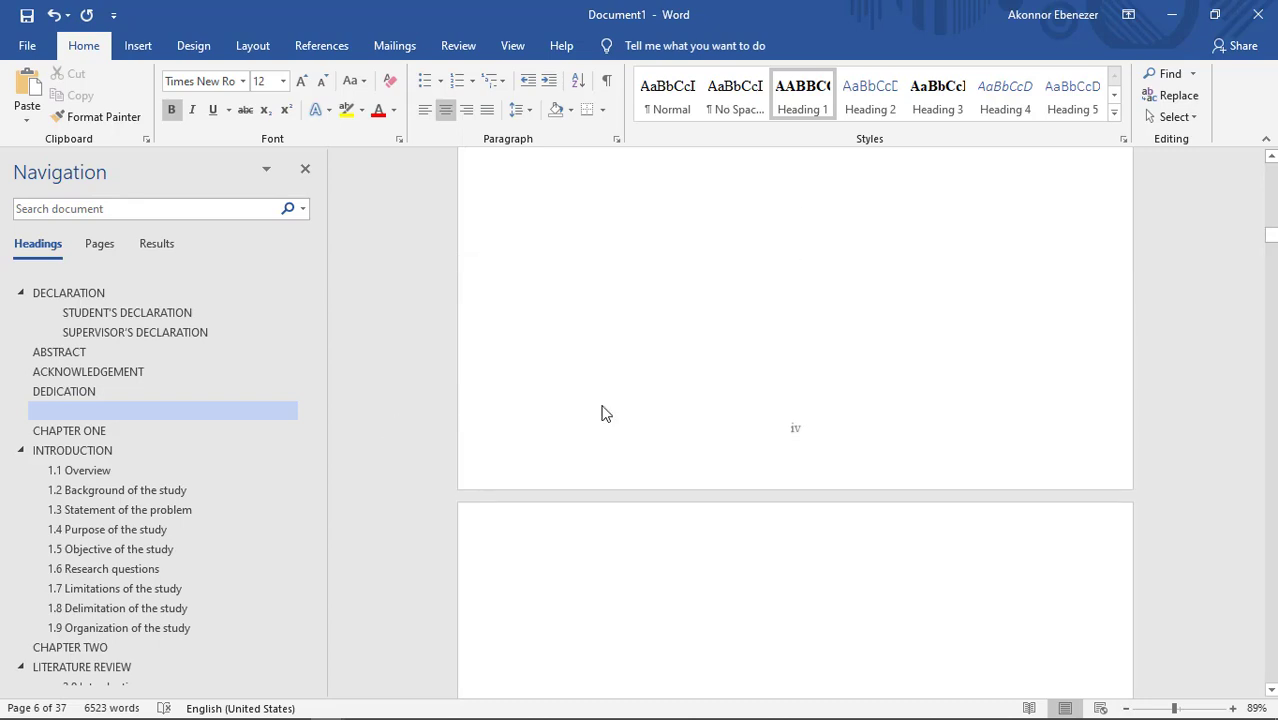
pyautogui.scroll(-3, 602, 413)
pyautogui.scroll(-18, 602, 410)
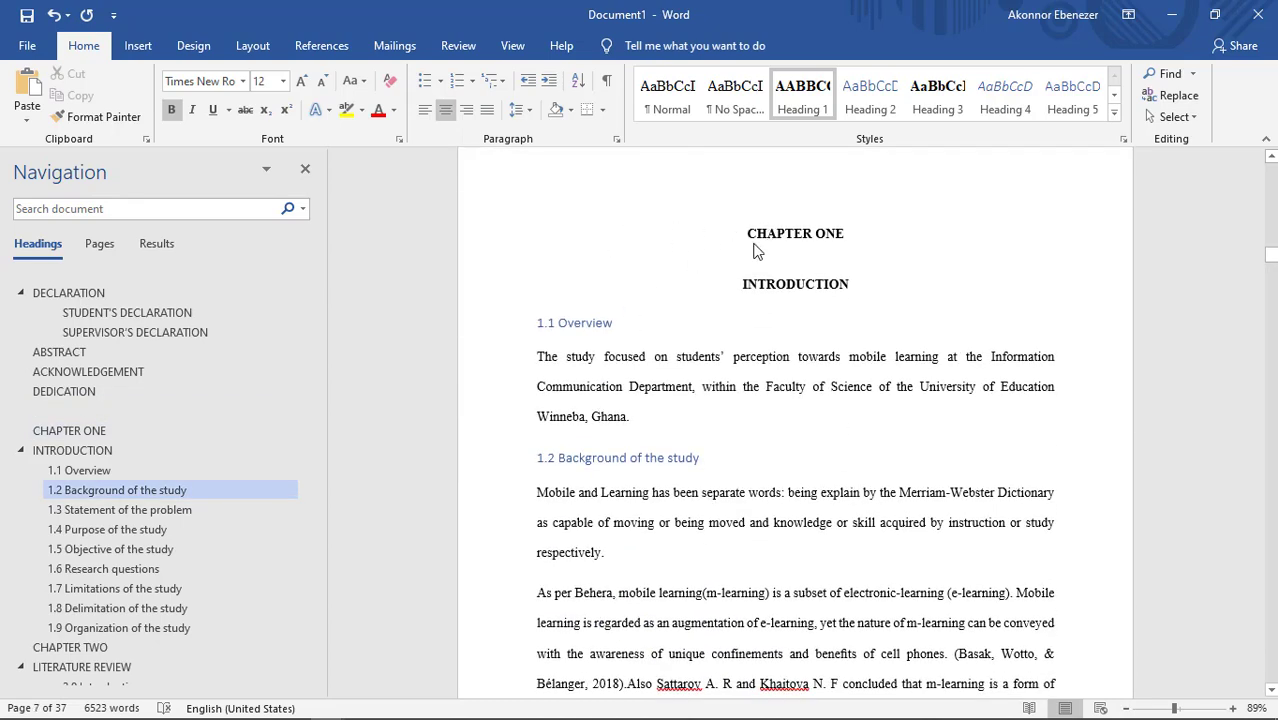
pyautogui.moveTo(851, 233); pyautogui.dragTo(711, 234)
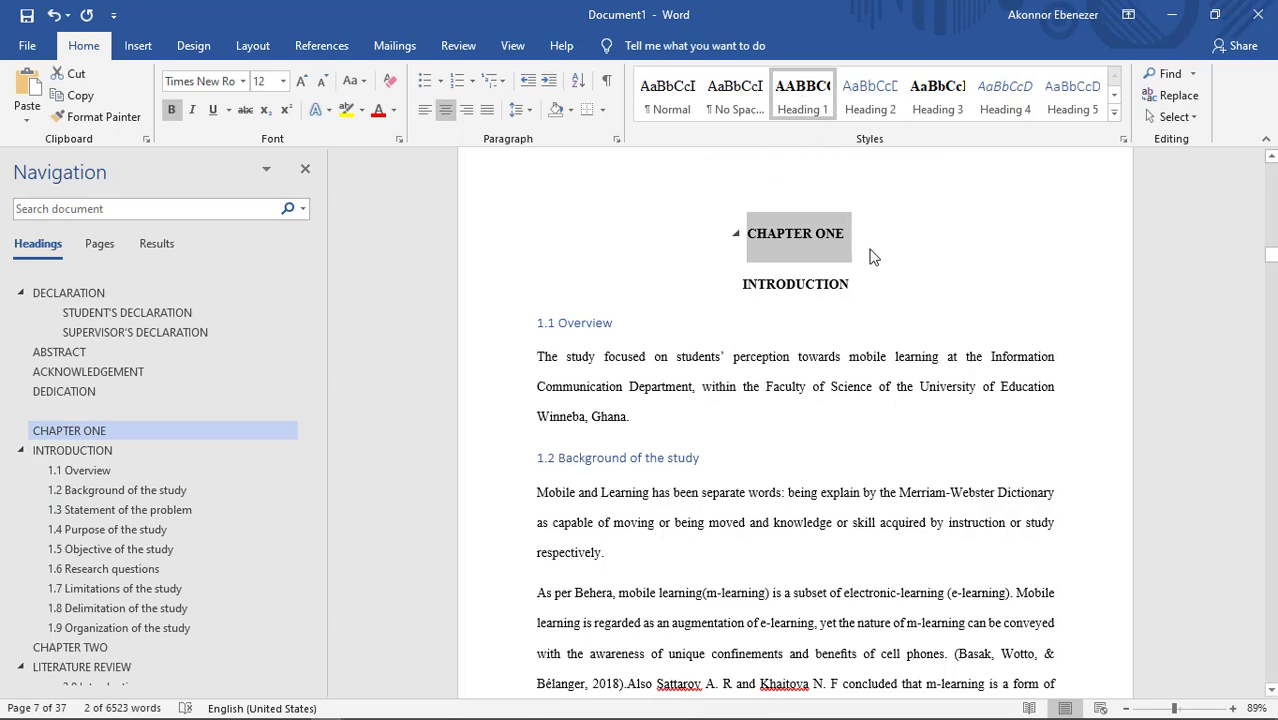
pyautogui.click(588, 323)
pyautogui.moveTo(637, 325); pyautogui.dragTo(522, 323)
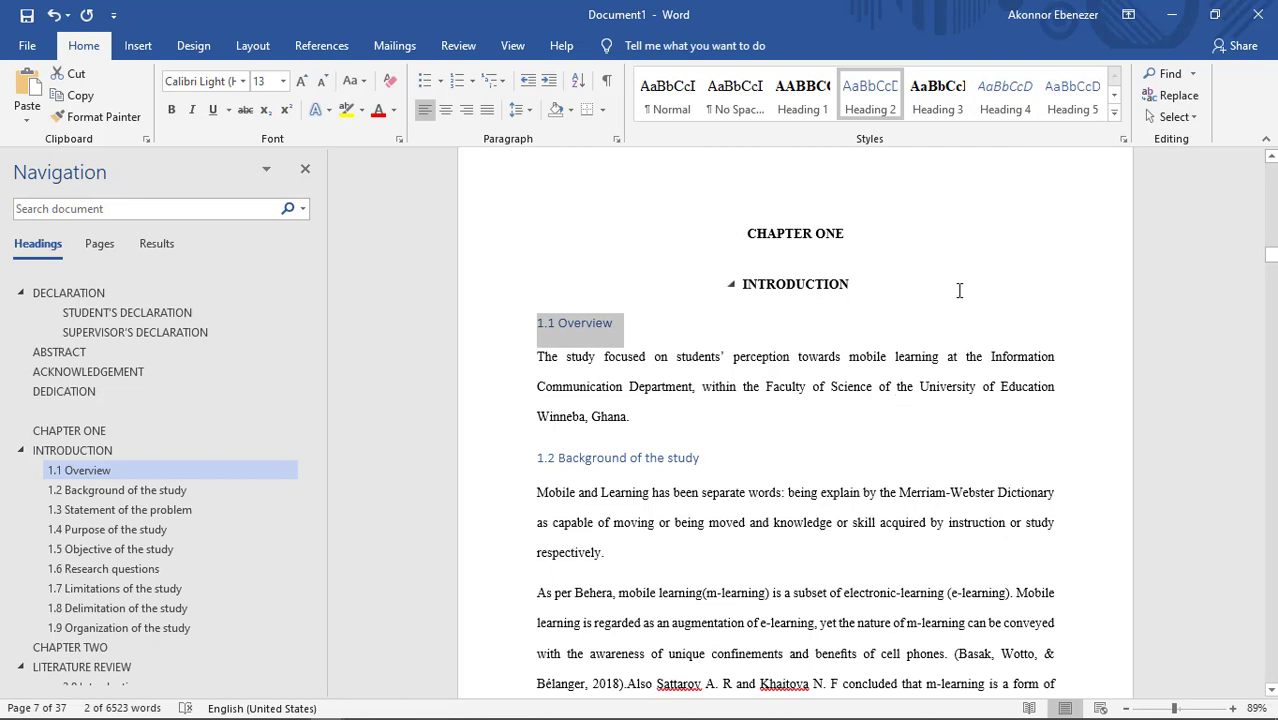
pyautogui.click(591, 325)
pyautogui.moveTo(628, 323); pyautogui.dragTo(525, 323)
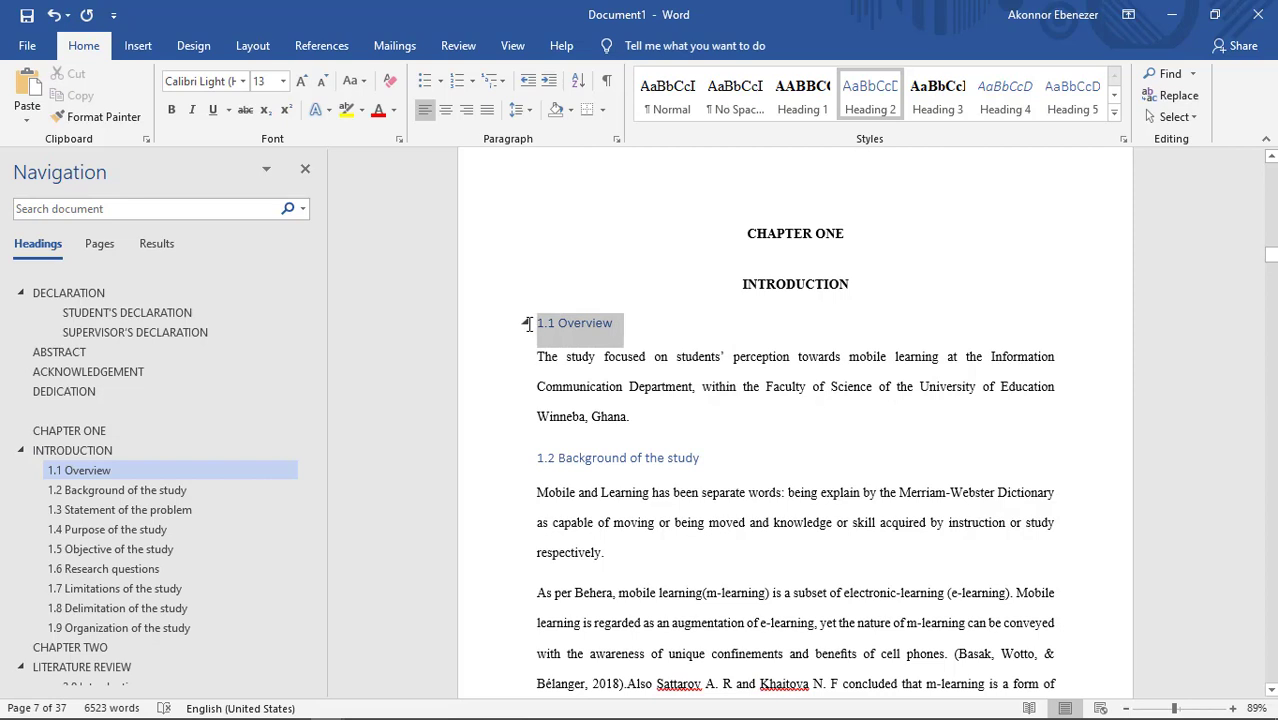
pyautogui.click(597, 352)
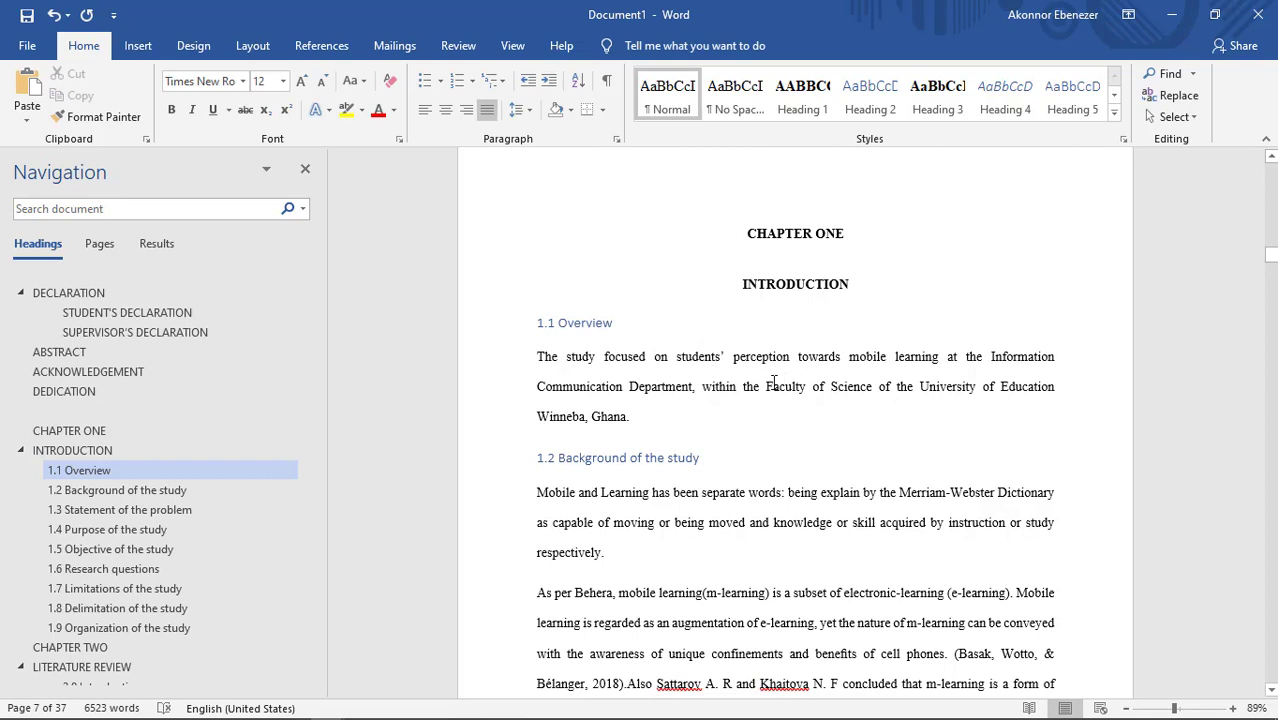
# Step: Modify the Heading 2 style of the 1.1 Overview subheading to bold Times New Roman, size 12, with Automatic font colour
pyautogui.click(570, 323)
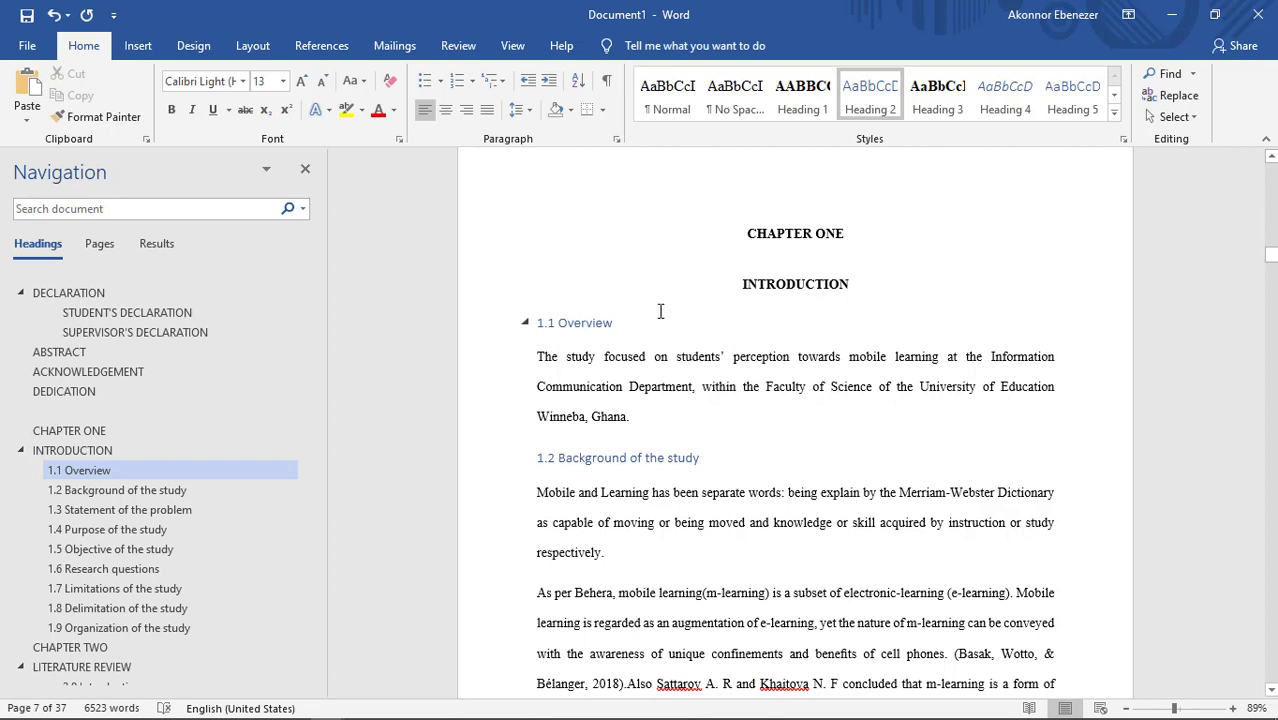
pyautogui.rightClick(866, 95)
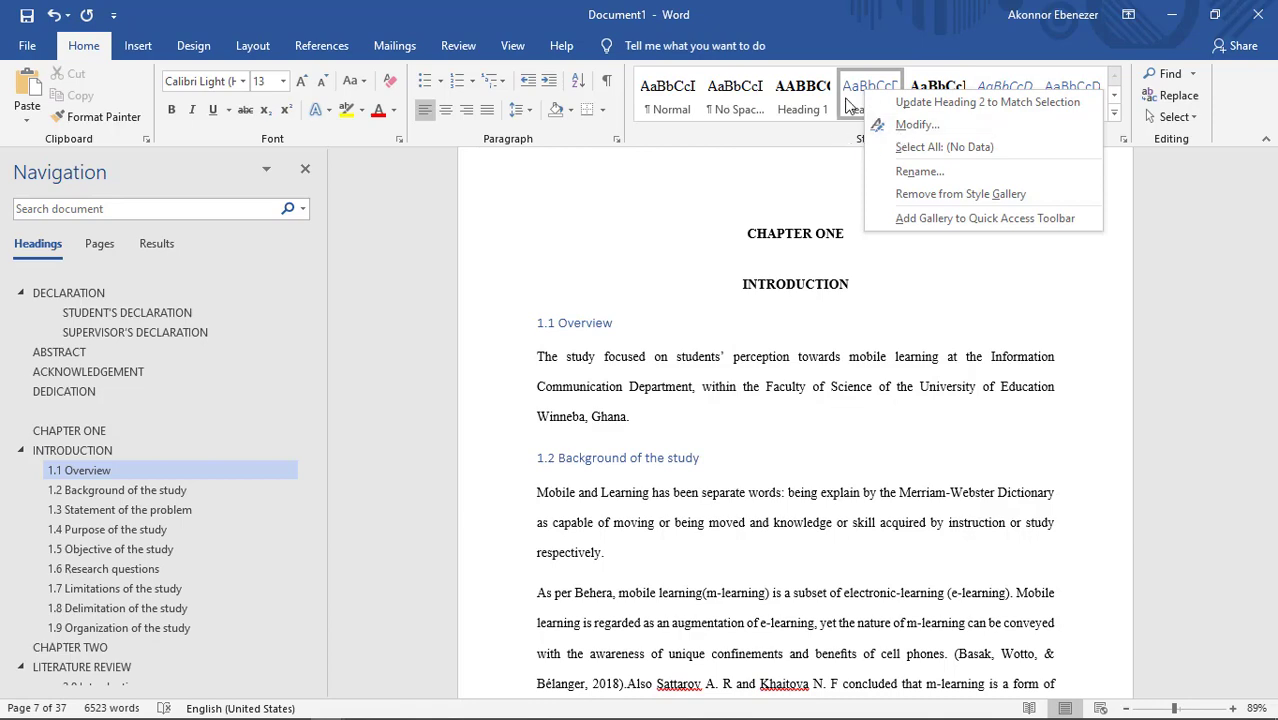
pyautogui.click(911, 126)
pyautogui.moveTo(785, 30); pyautogui.dragTo(791, 101)
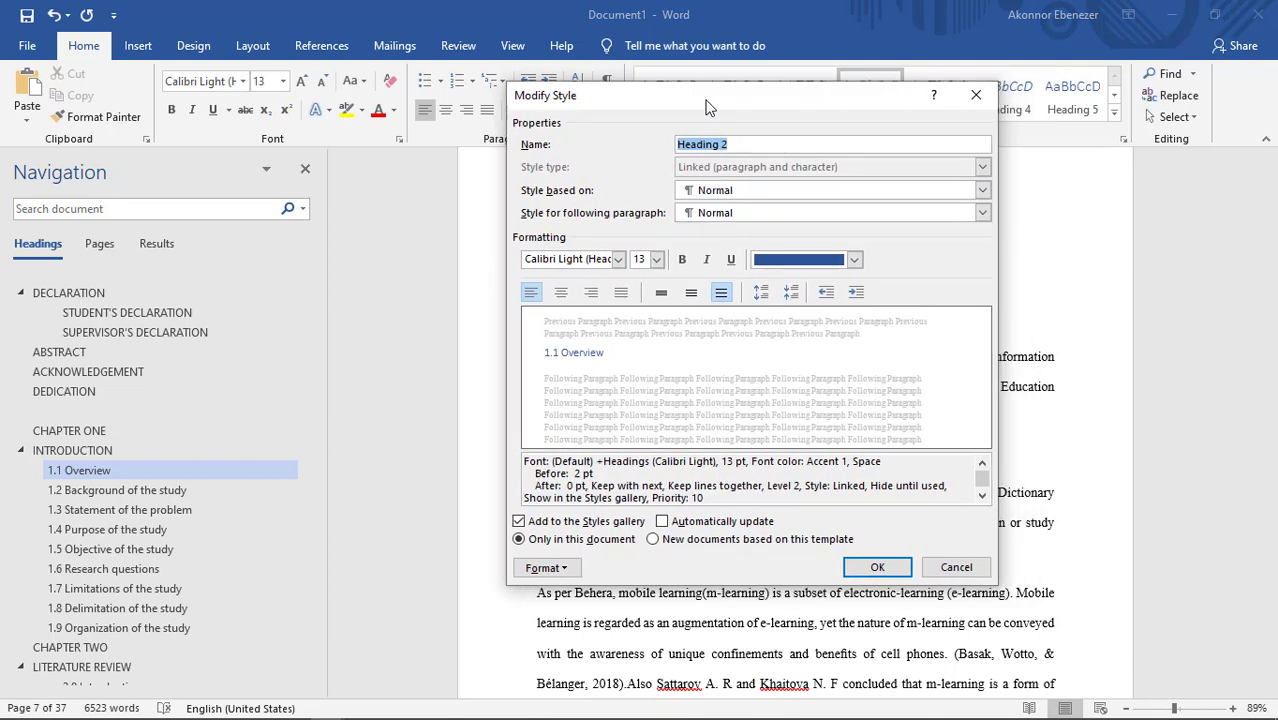
pyautogui.click(566, 261)
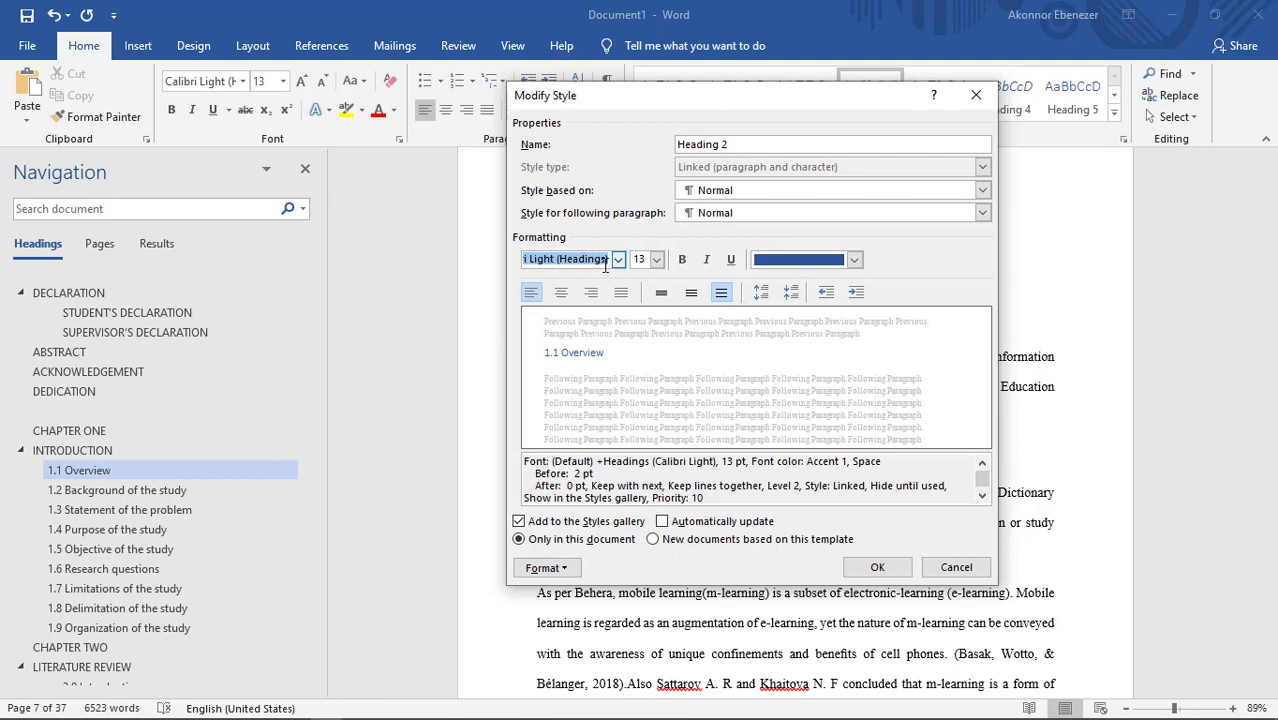
pyautogui.write('Times New Roman')
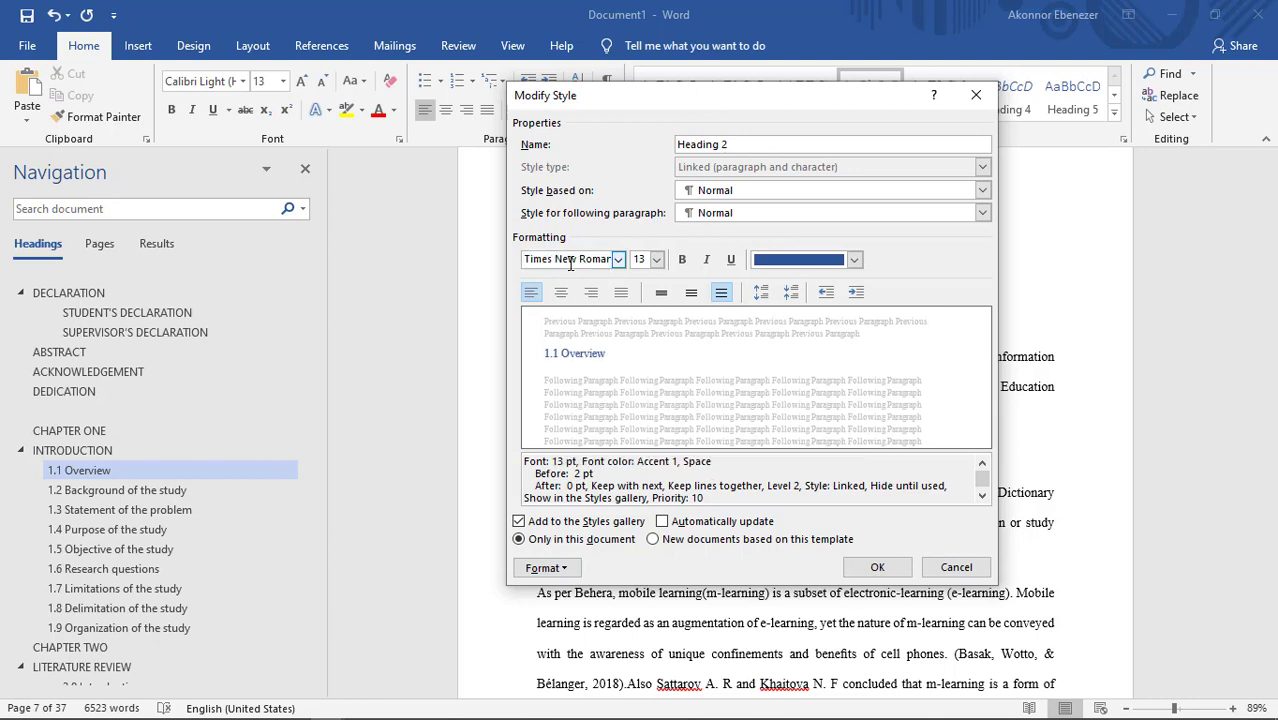
pyautogui.click(641, 261)
pyautogui.write('12')
pyautogui.click(721, 291)
pyautogui.click(818, 262)
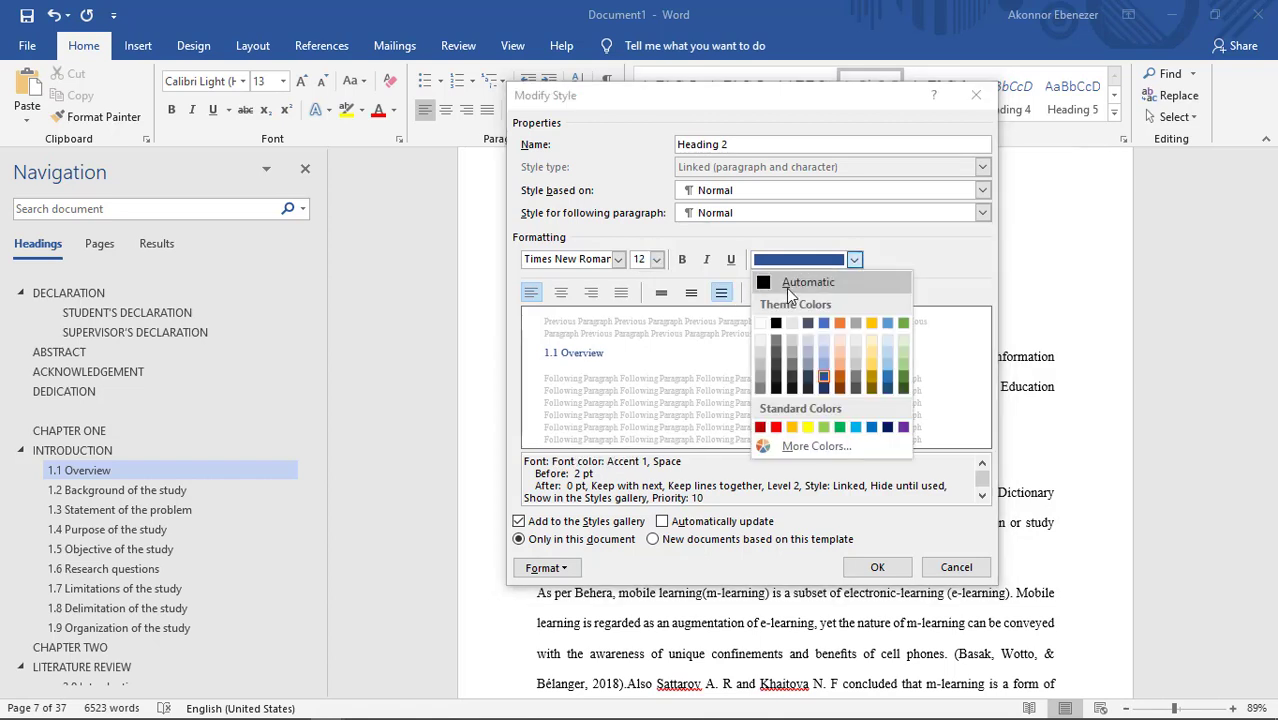
pyautogui.click(800, 283)
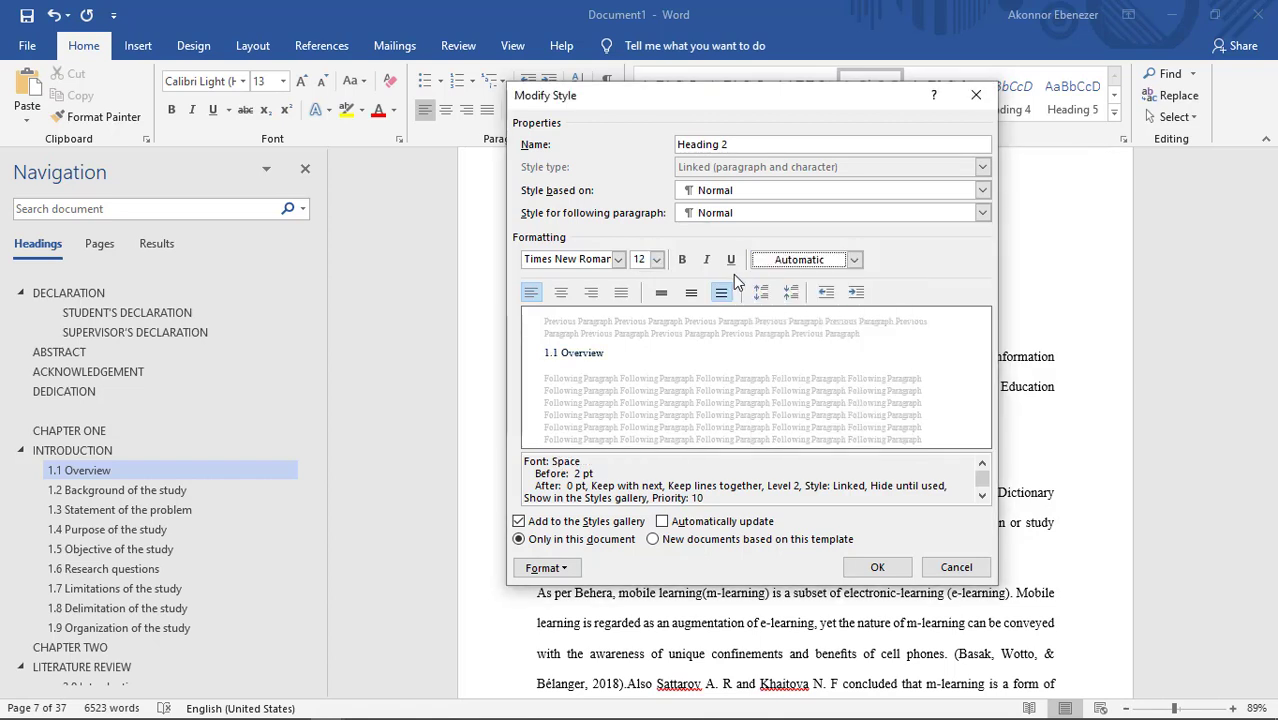
pyautogui.click(683, 260)
# Step: Apply the Heading 2 style changes and update Heading 2 to match the 1.1 Overview subheading
pyautogui.click(546, 567)
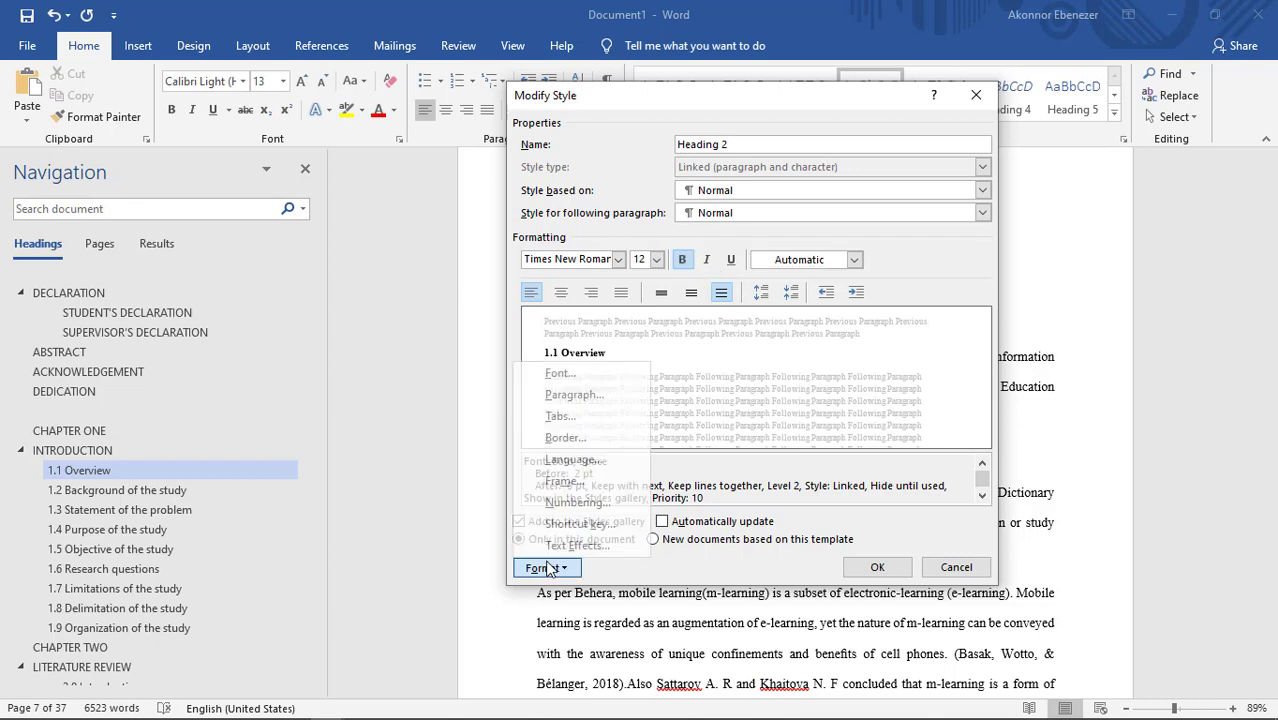
pyautogui.click(557, 373)
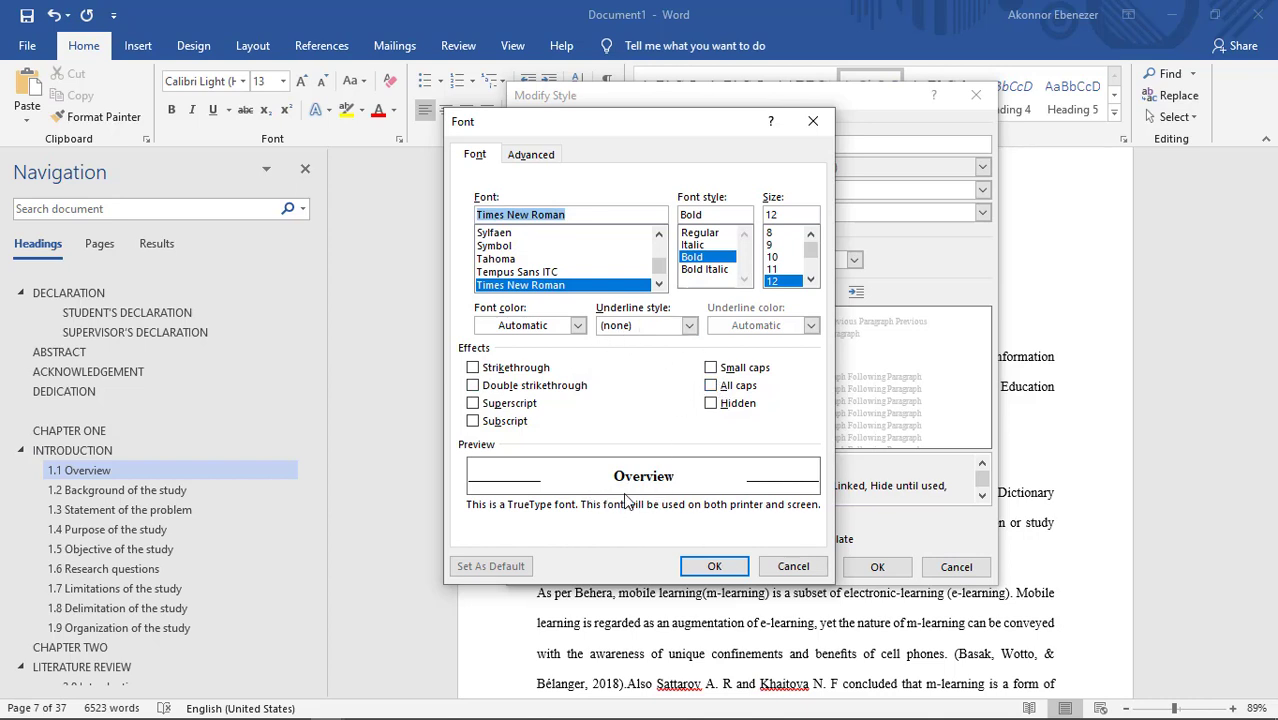
pyautogui.click(709, 564)
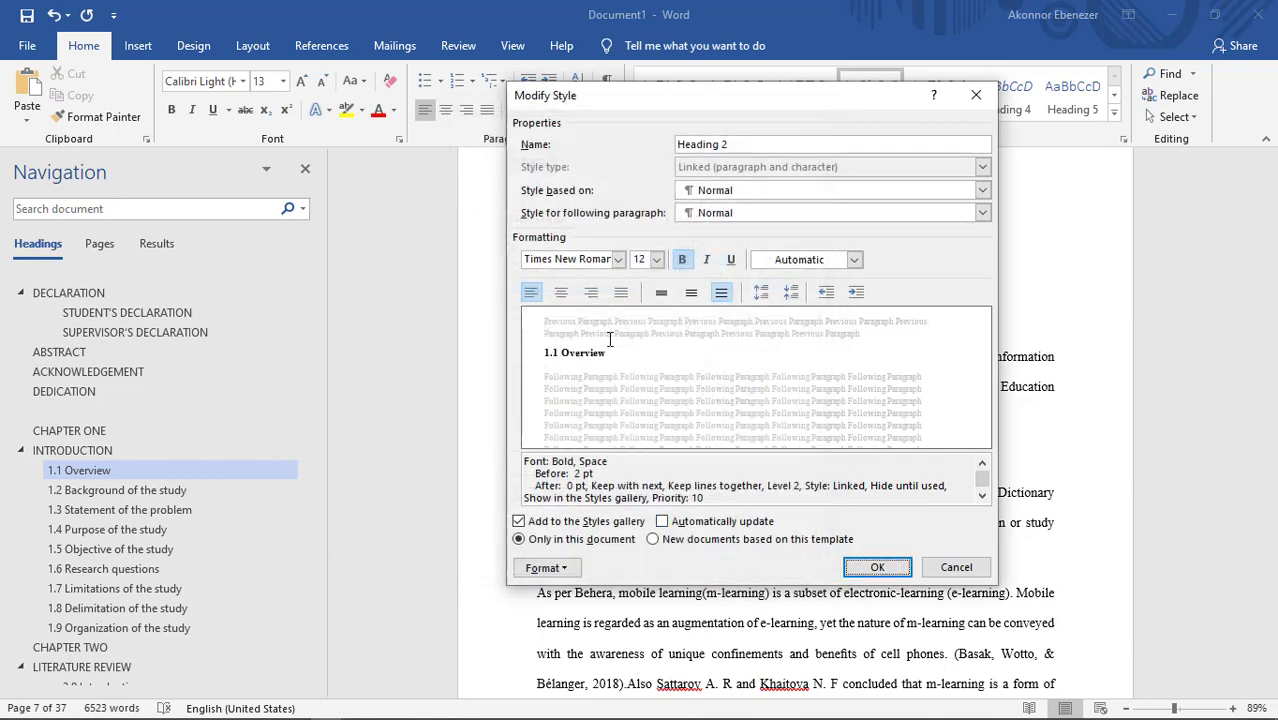
pyautogui.click(872, 567)
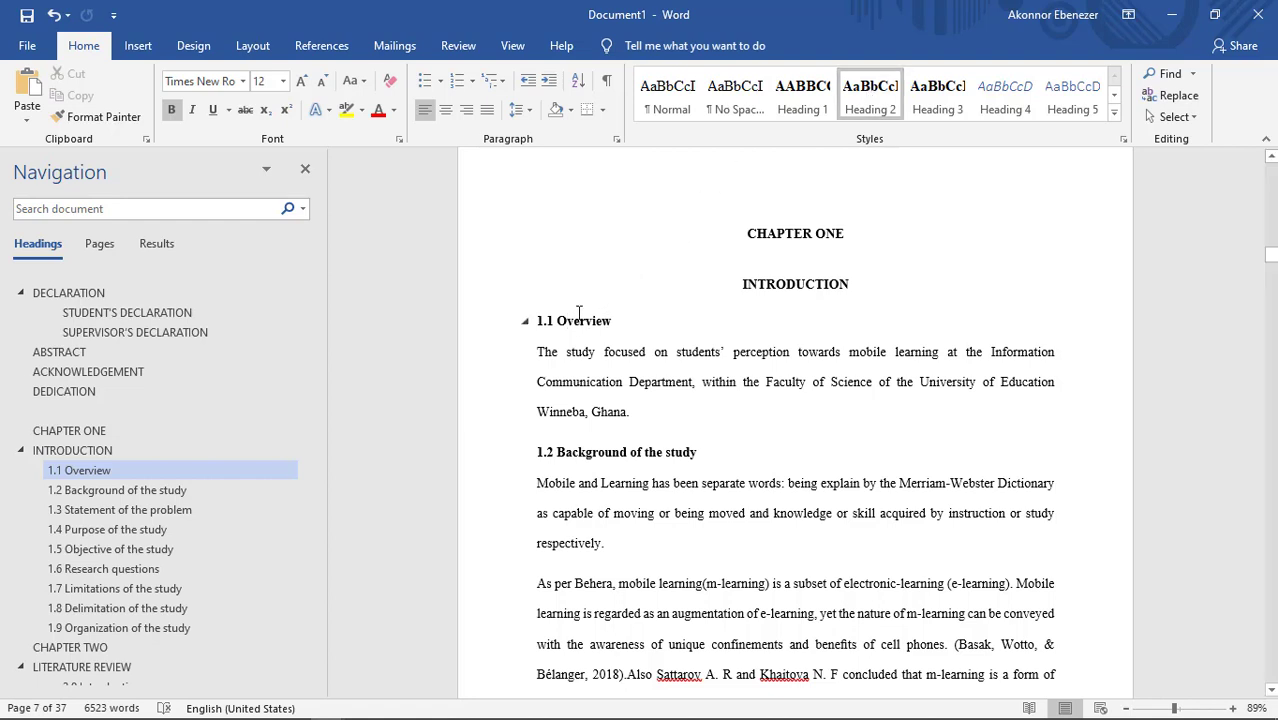
pyautogui.rightClick(868, 91)
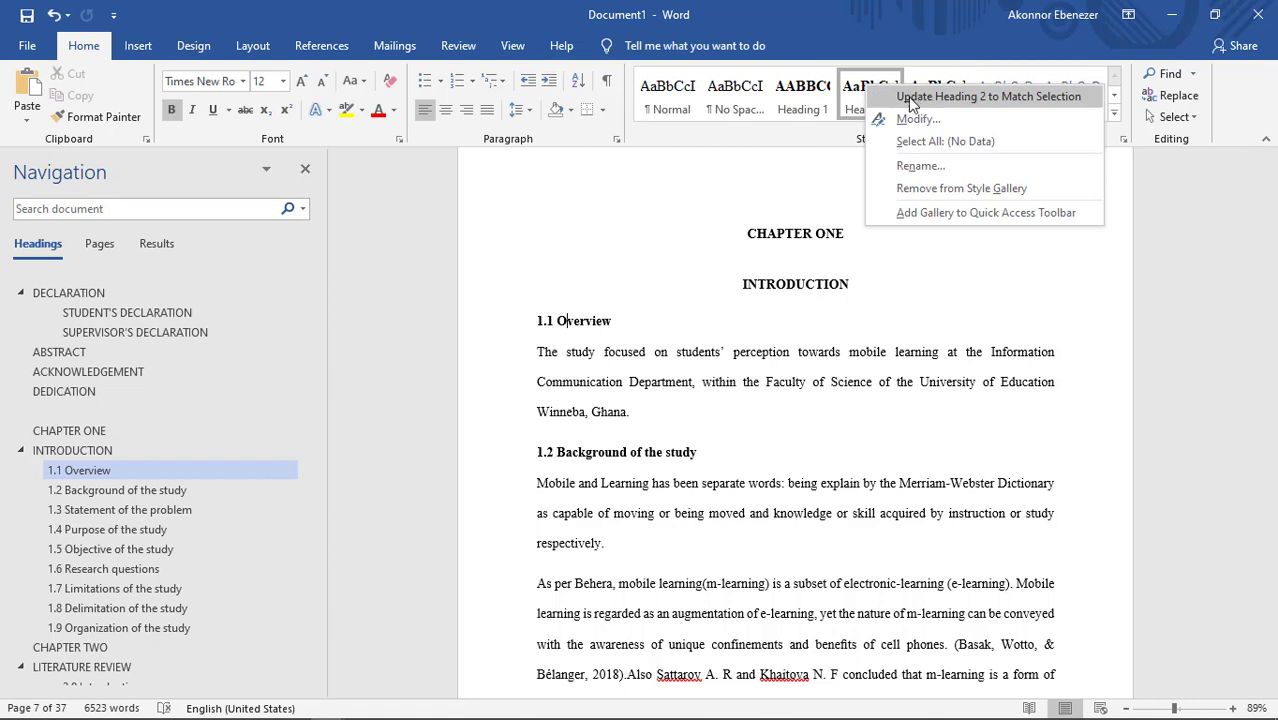
pyautogui.click(912, 96)
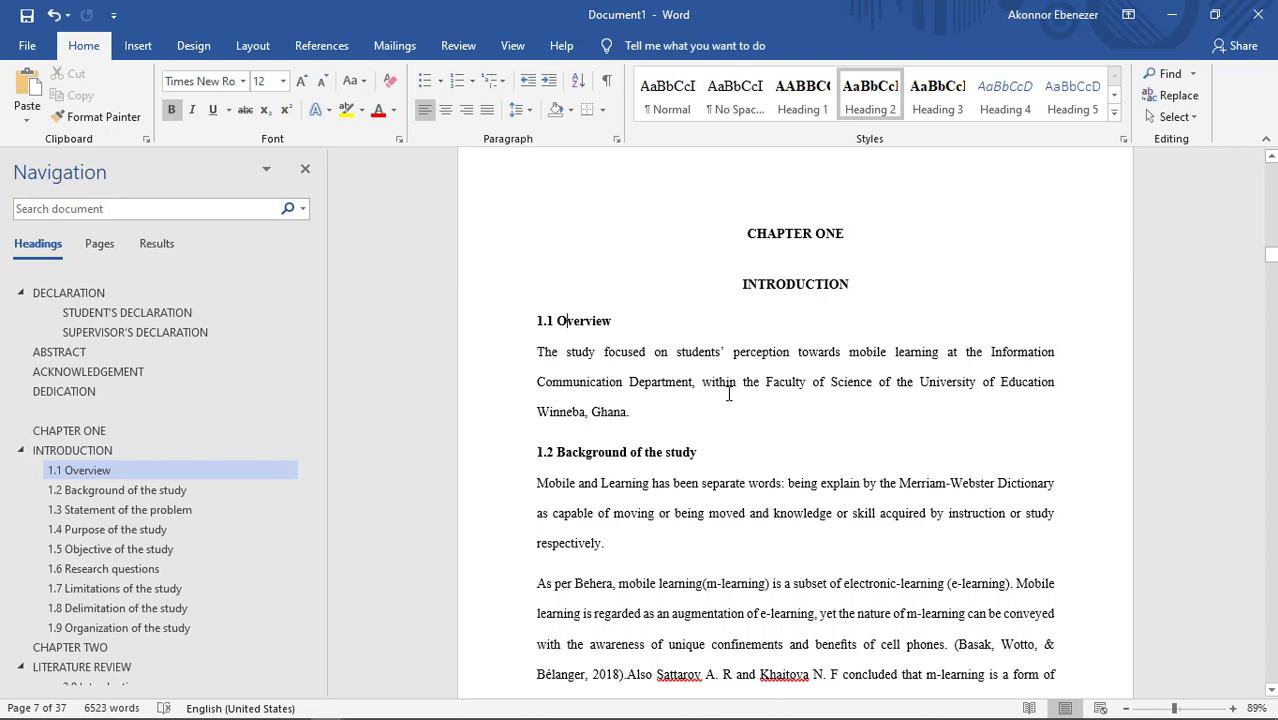
# Step: Review the document's heading outline through Chapter Five
pyautogui.scroll(-3, 237, 428)
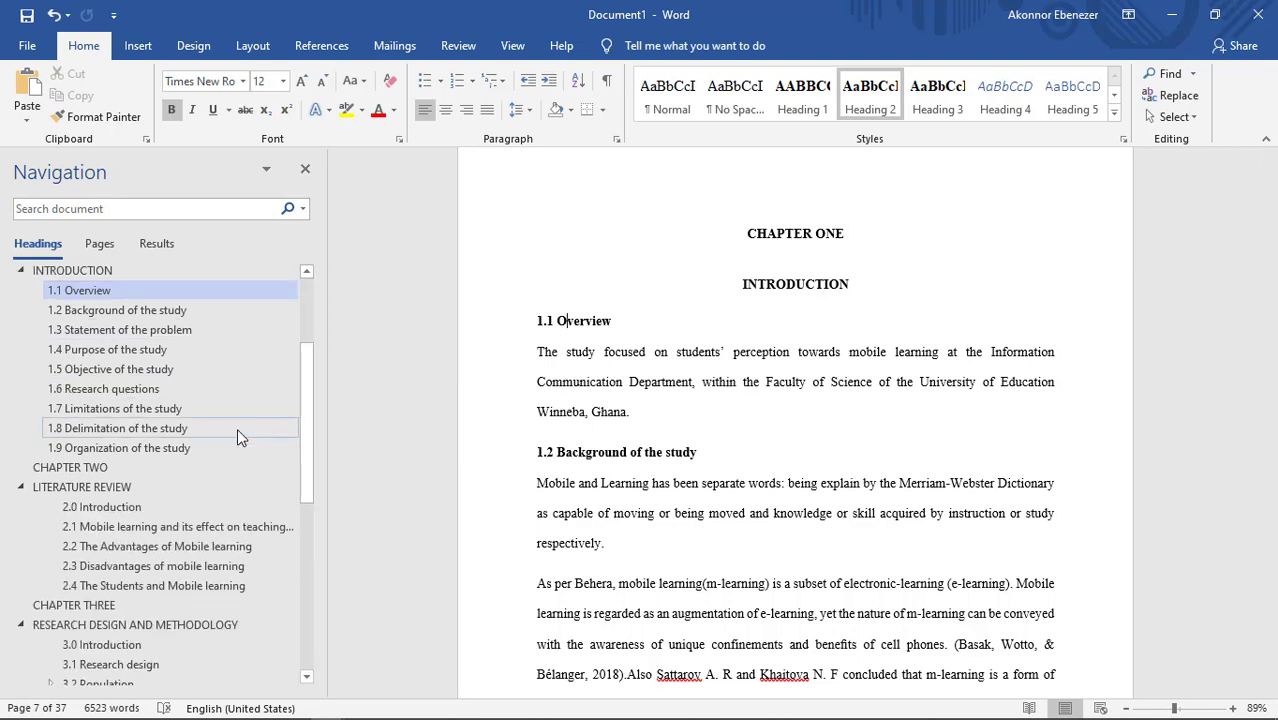
pyautogui.scroll(-3, 235, 428)
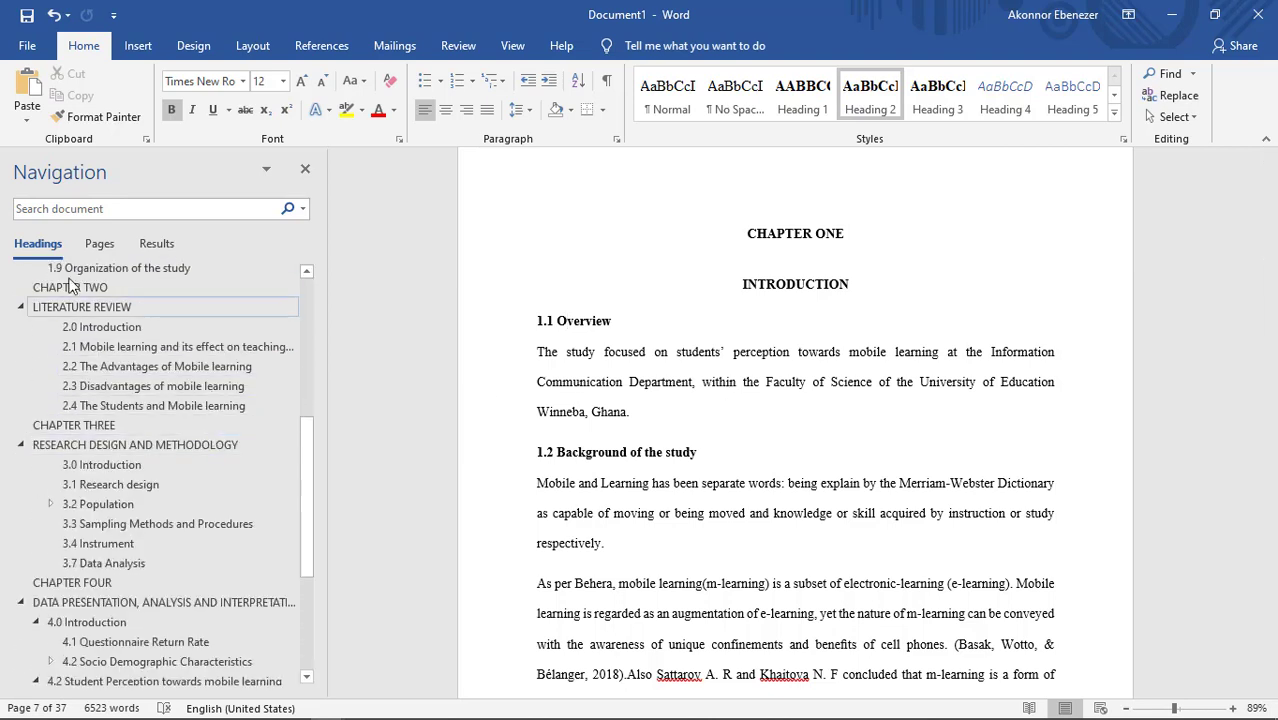
pyautogui.scroll(-4, 136, 396)
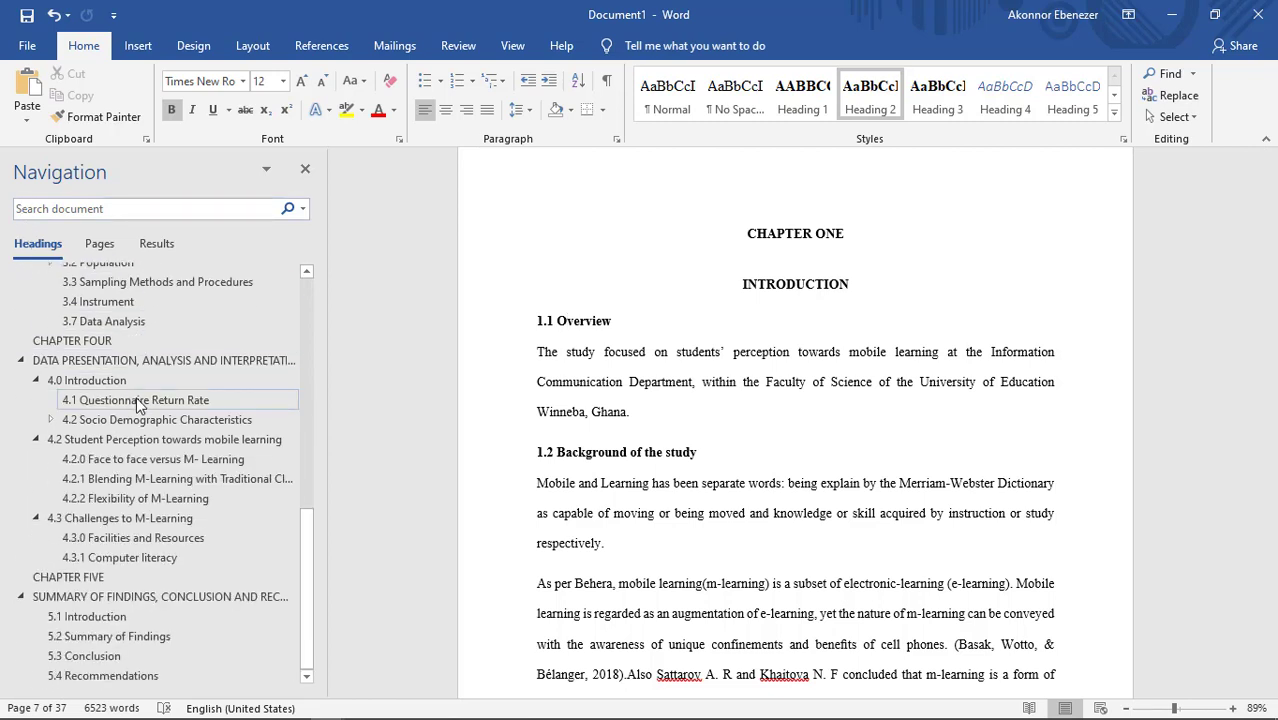
pyautogui.scroll(10, 137, 409)
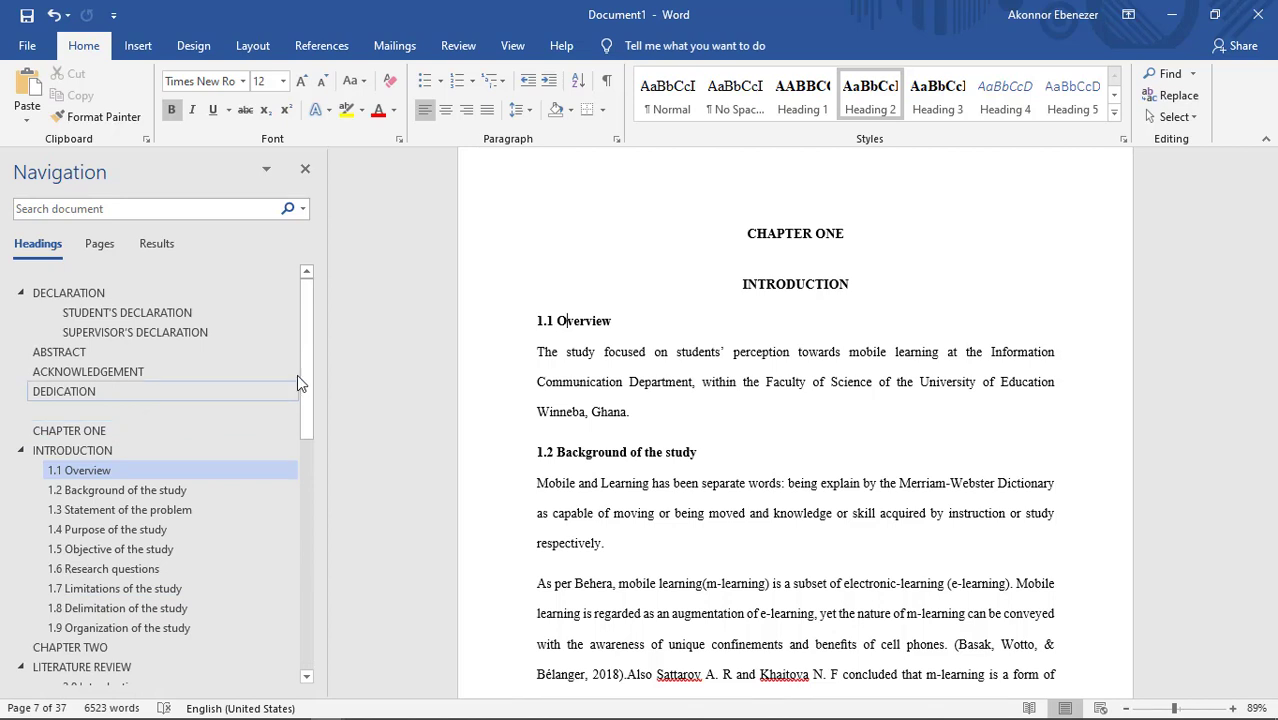
# Step: Insert an Automatic Table 2 table of contents on the blank page before CHAPTER ONE
pyautogui.scroll(10, 635, 330)
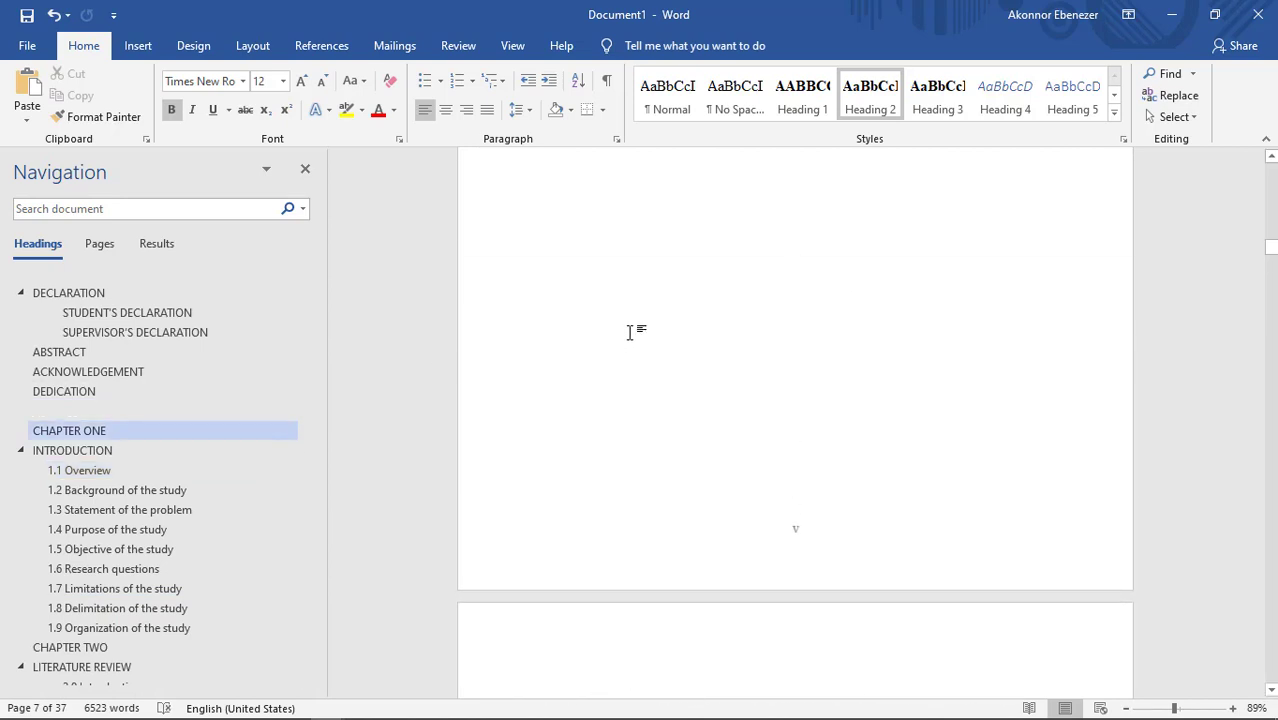
pyautogui.scroll(3, 609, 340)
pyautogui.scroll(-2, 607, 365)
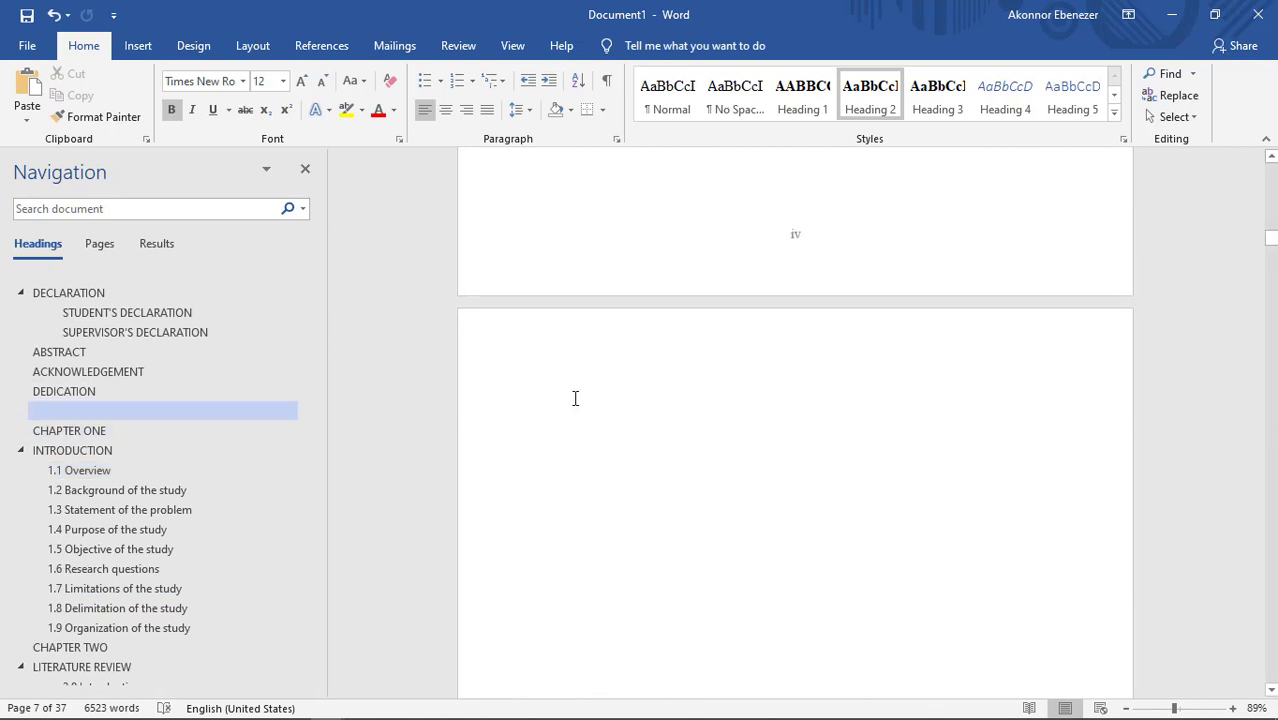
pyautogui.click(578, 398)
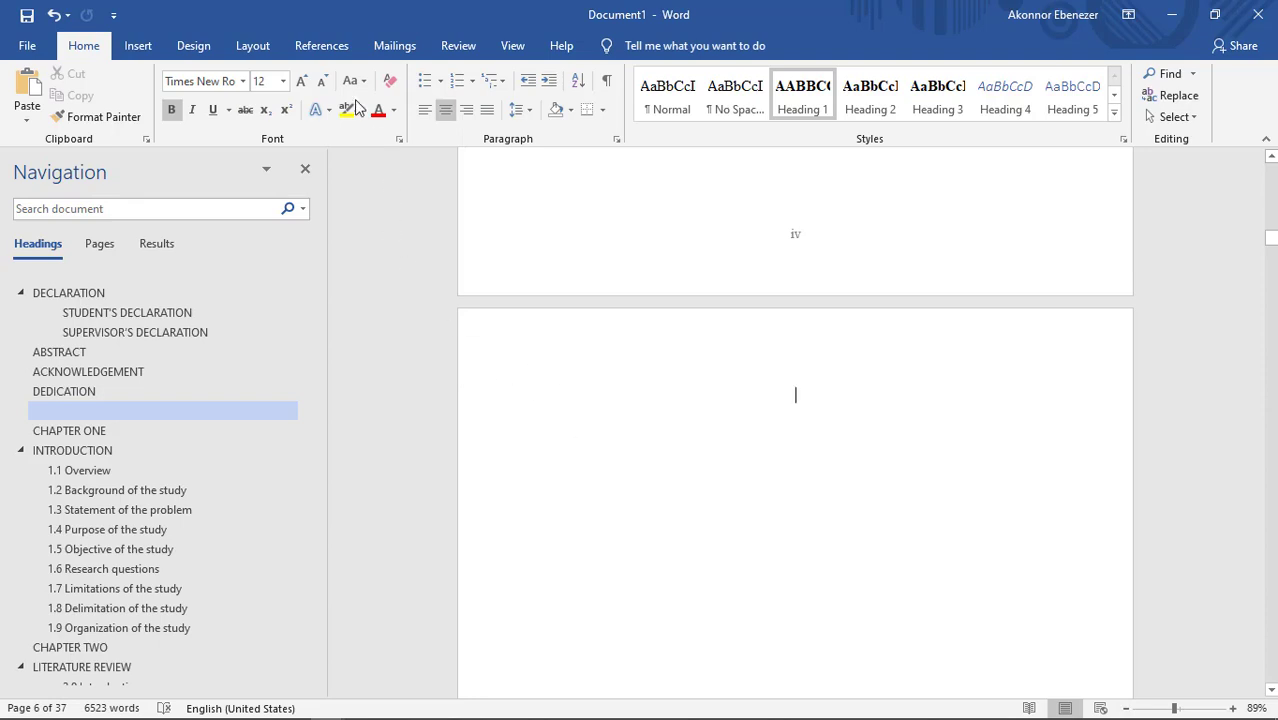
pyautogui.click(320, 46)
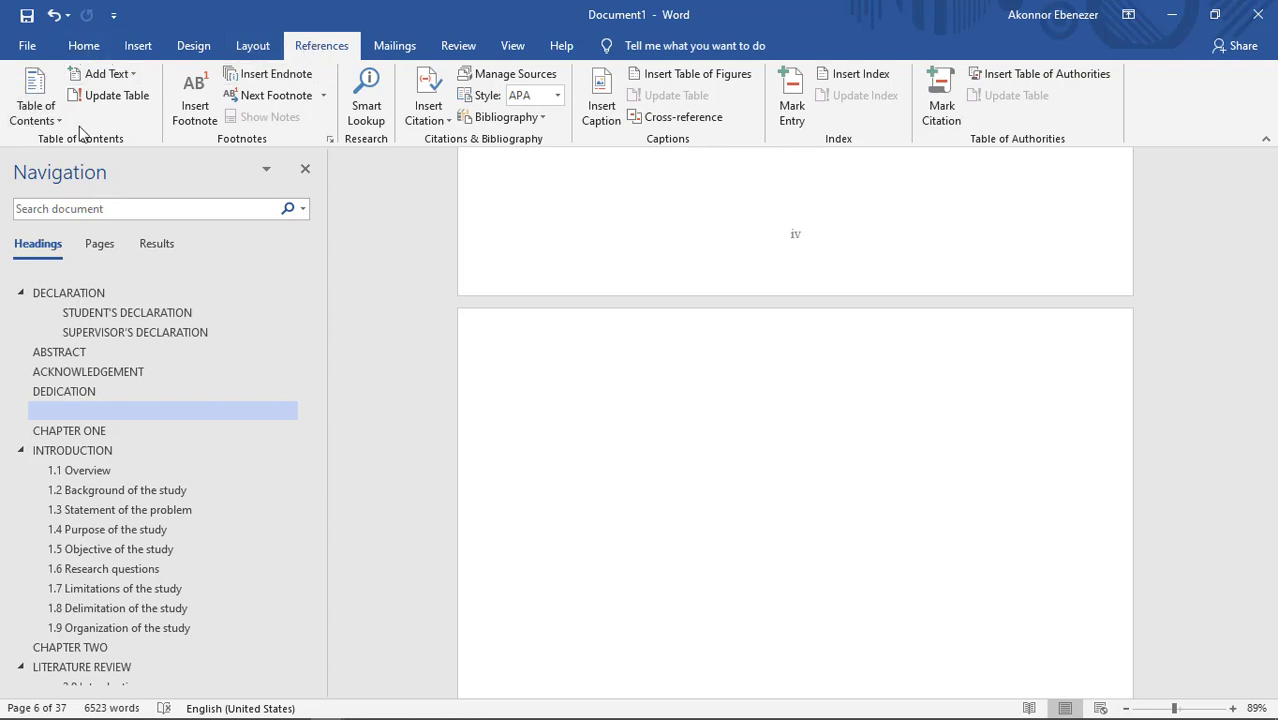
pyautogui.click(53, 83)
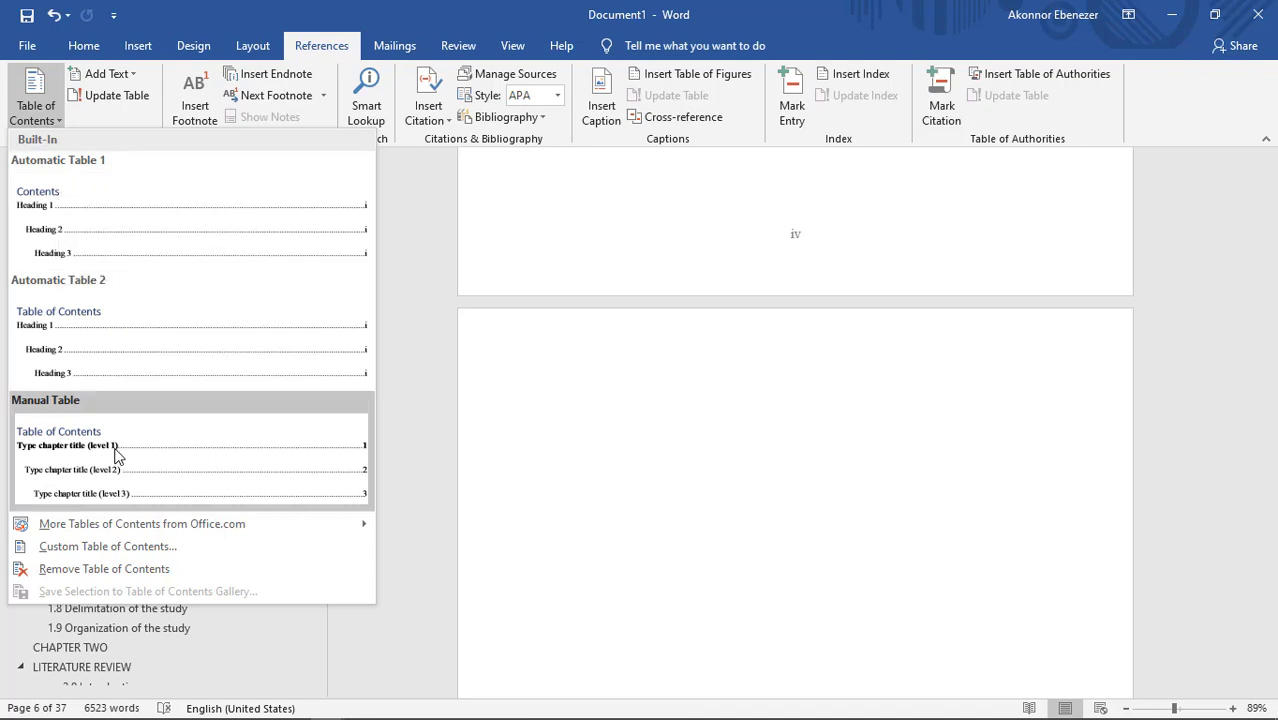
pyautogui.click(48, 328)
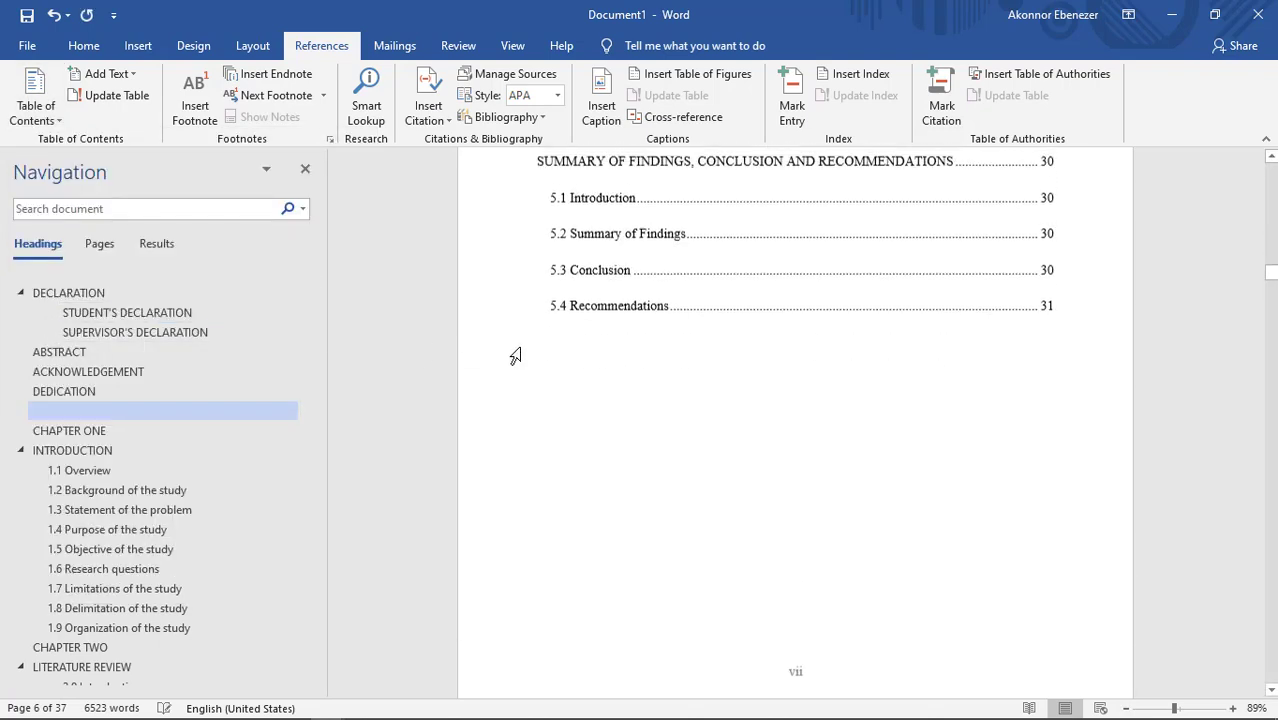
# Step: Apply the Heading 1 style to the Table of Contents title
pyautogui.scroll(15, 508, 352)
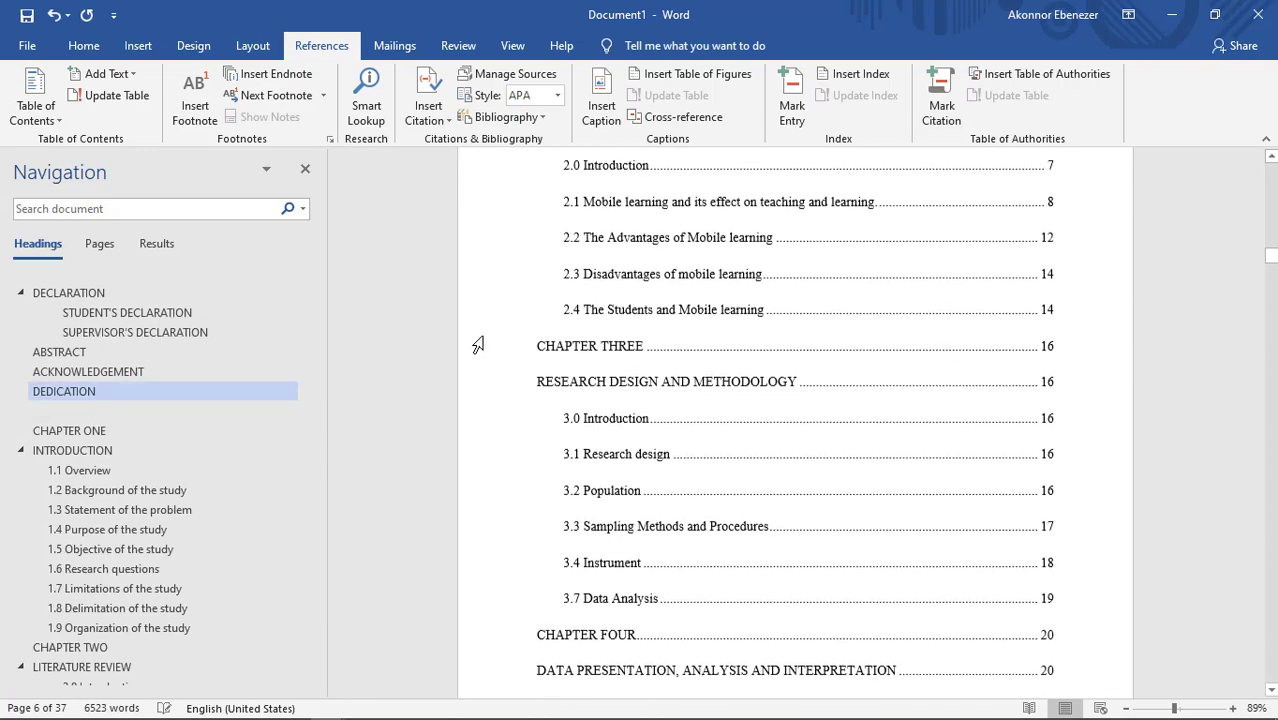
pyautogui.scroll(13, 478, 344)
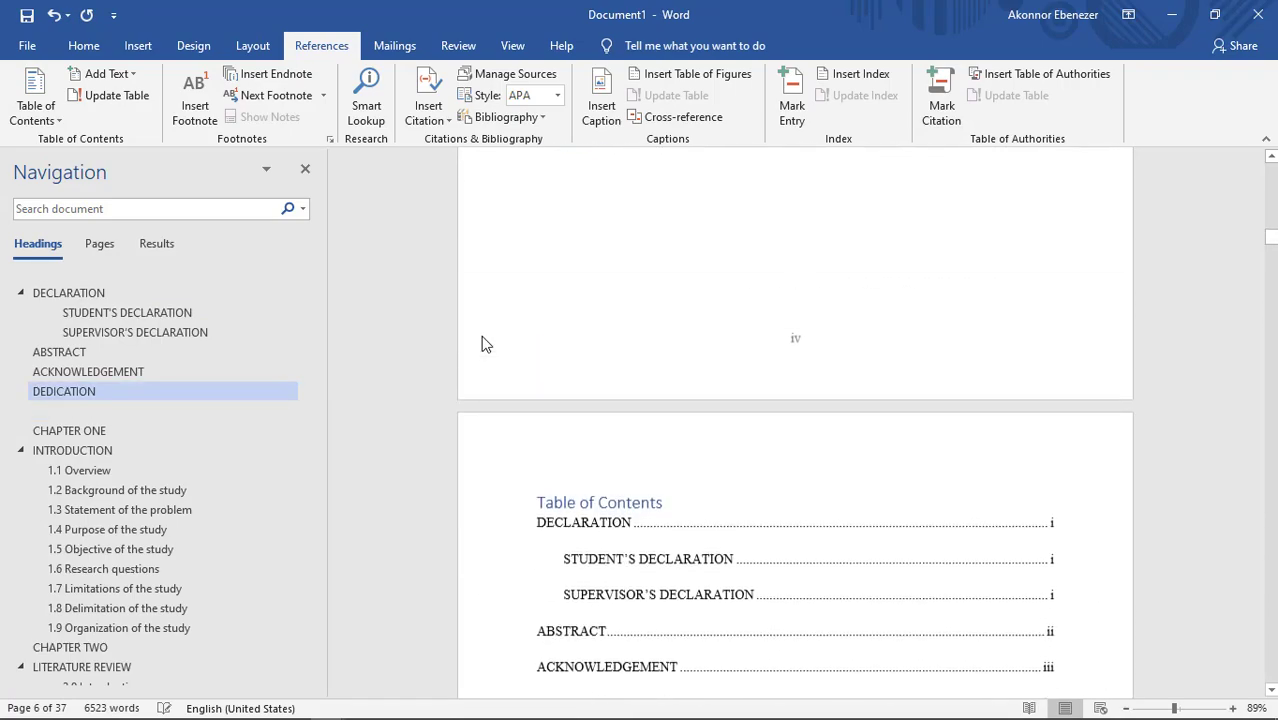
pyautogui.click(641, 378)
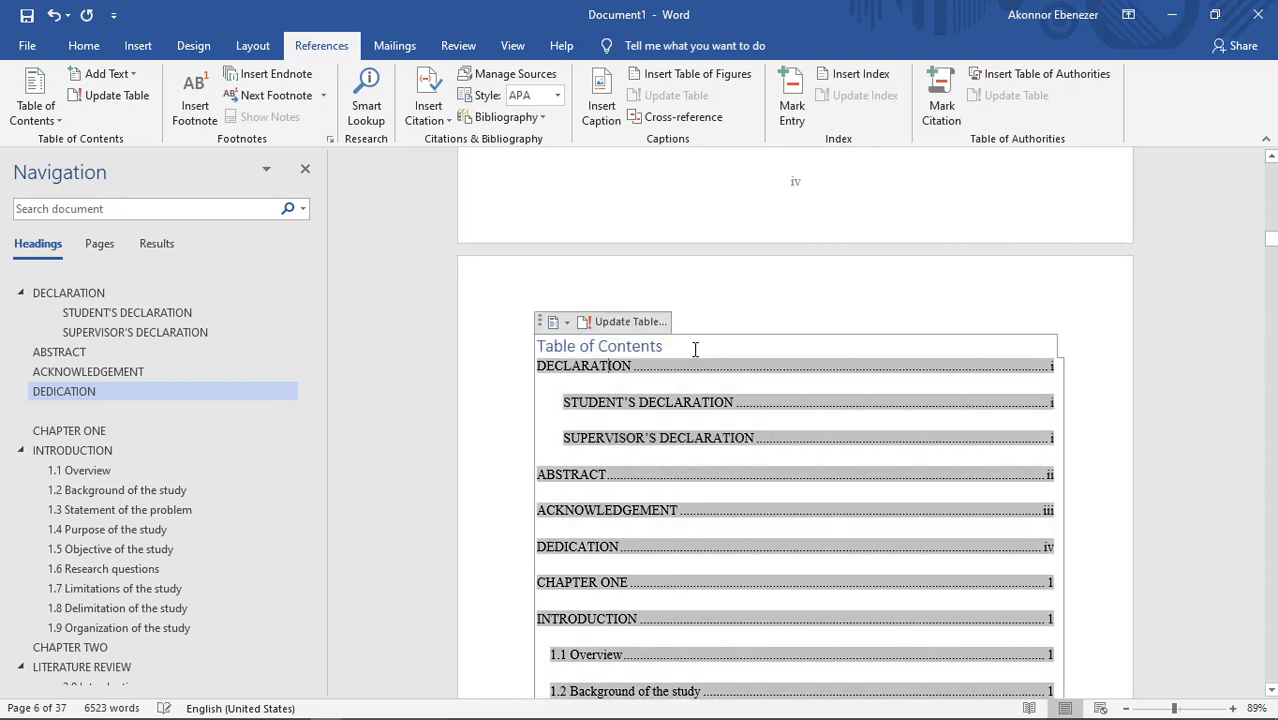
pyautogui.moveTo(668, 347); pyautogui.dragTo(553, 362)
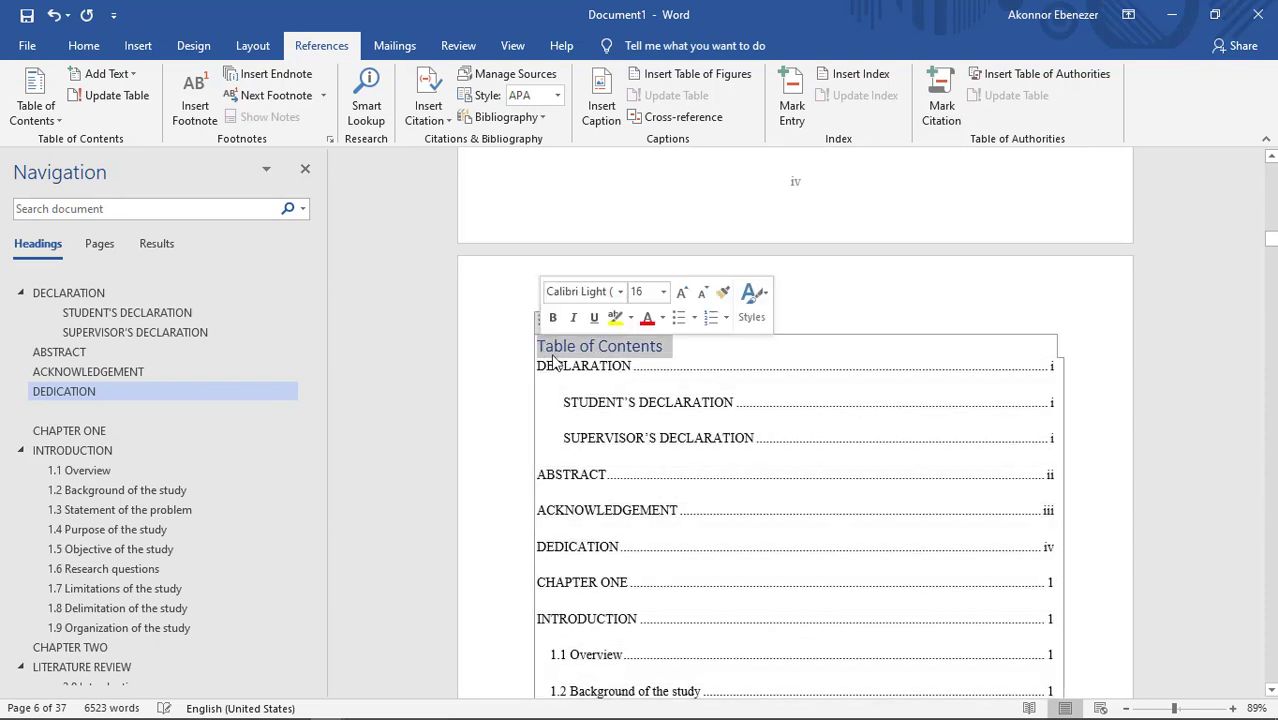
pyautogui.moveTo(688, 349); pyautogui.dragTo(540, 352)
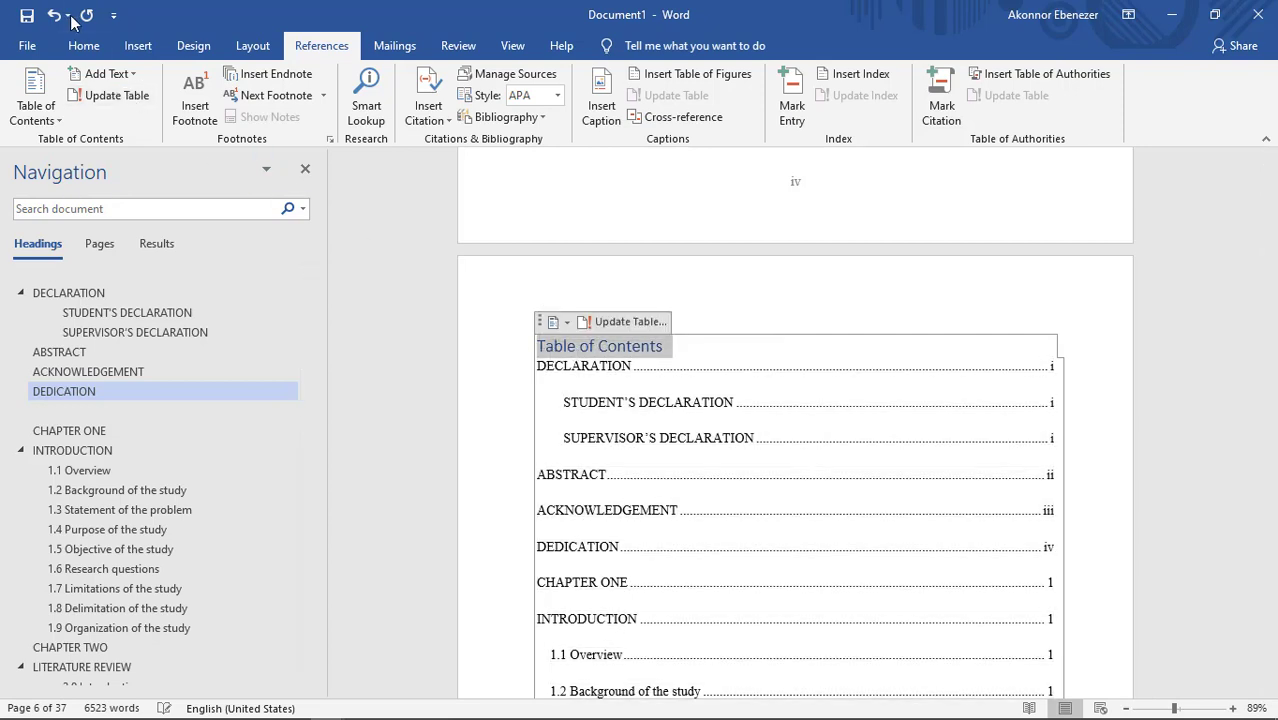
pyautogui.click(83, 45)
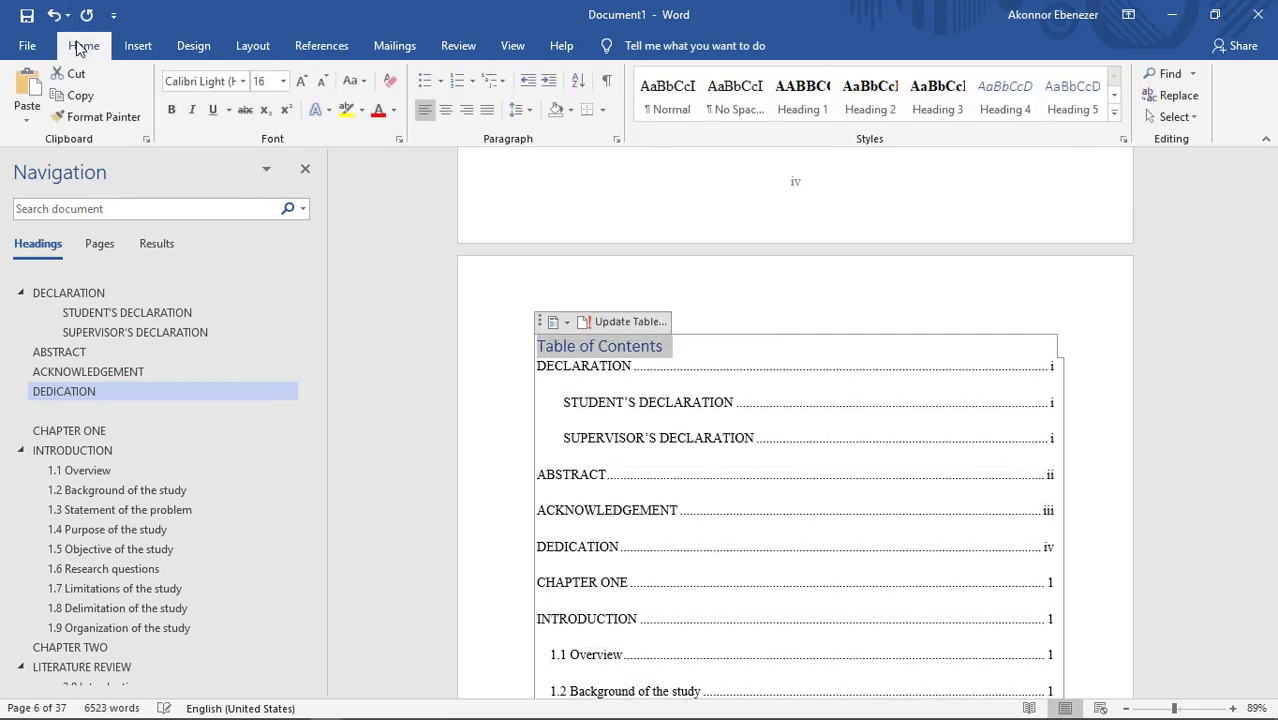
pyautogui.click(803, 97)
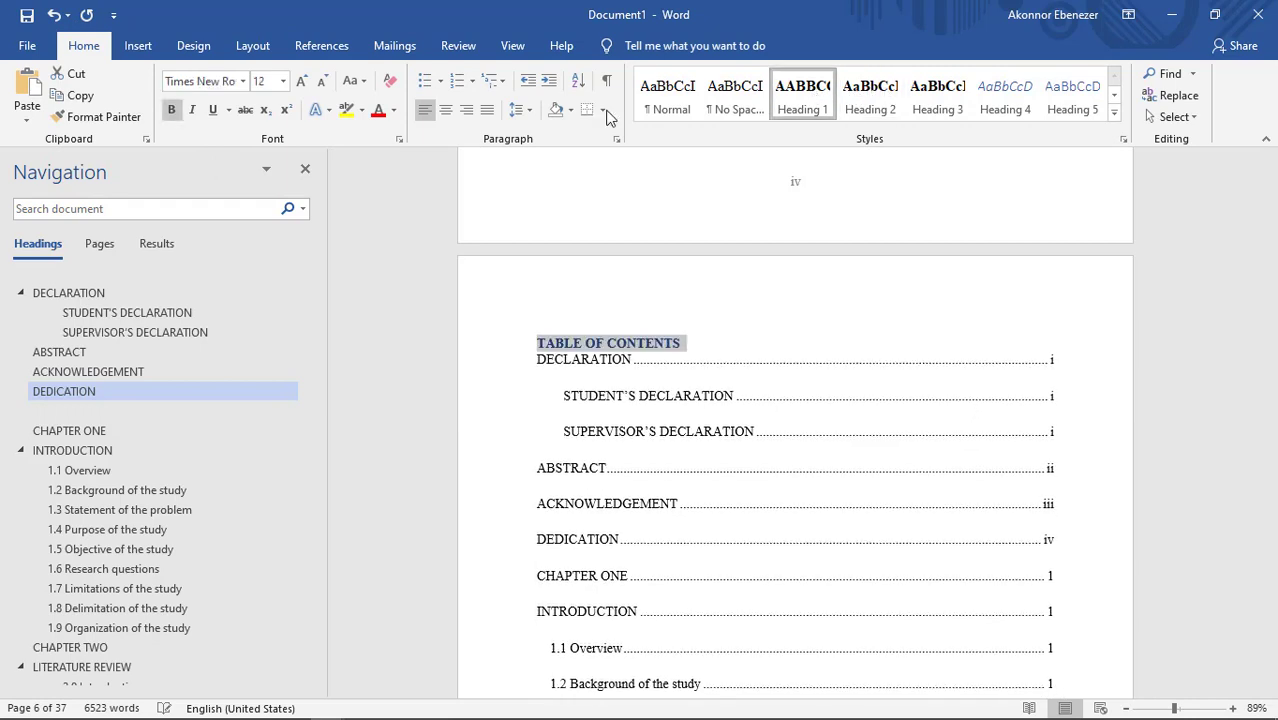
# Step: Centre the TABLE OF CONTENTS title and set its font colour to black
pyautogui.click(446, 110)
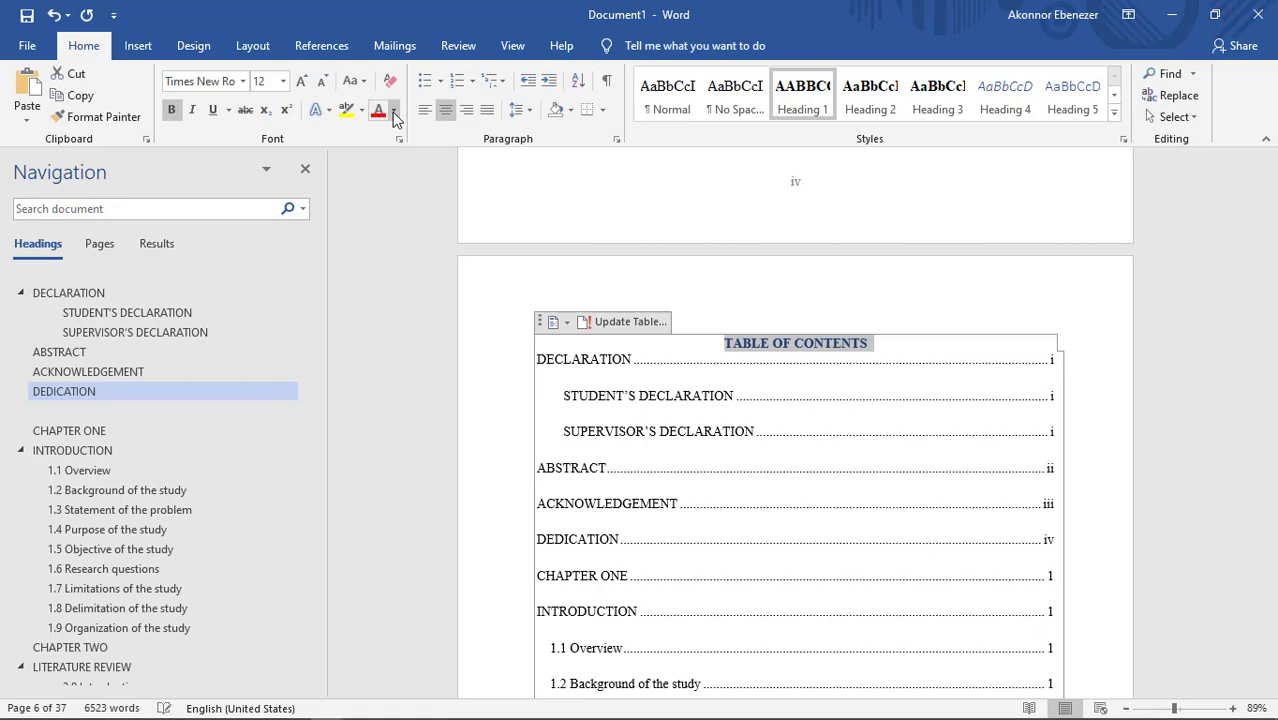
pyautogui.click(393, 110)
pyautogui.click(395, 136)
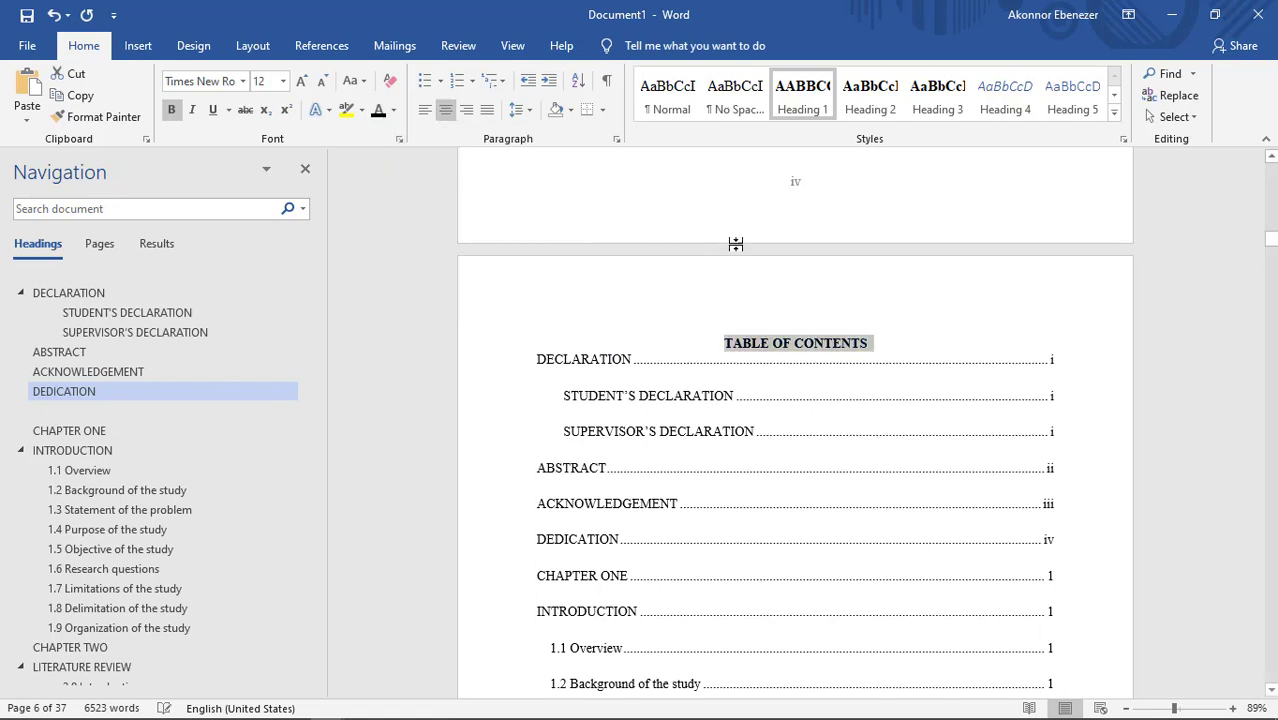
pyautogui.click(790, 380)
pyautogui.click(757, 240)
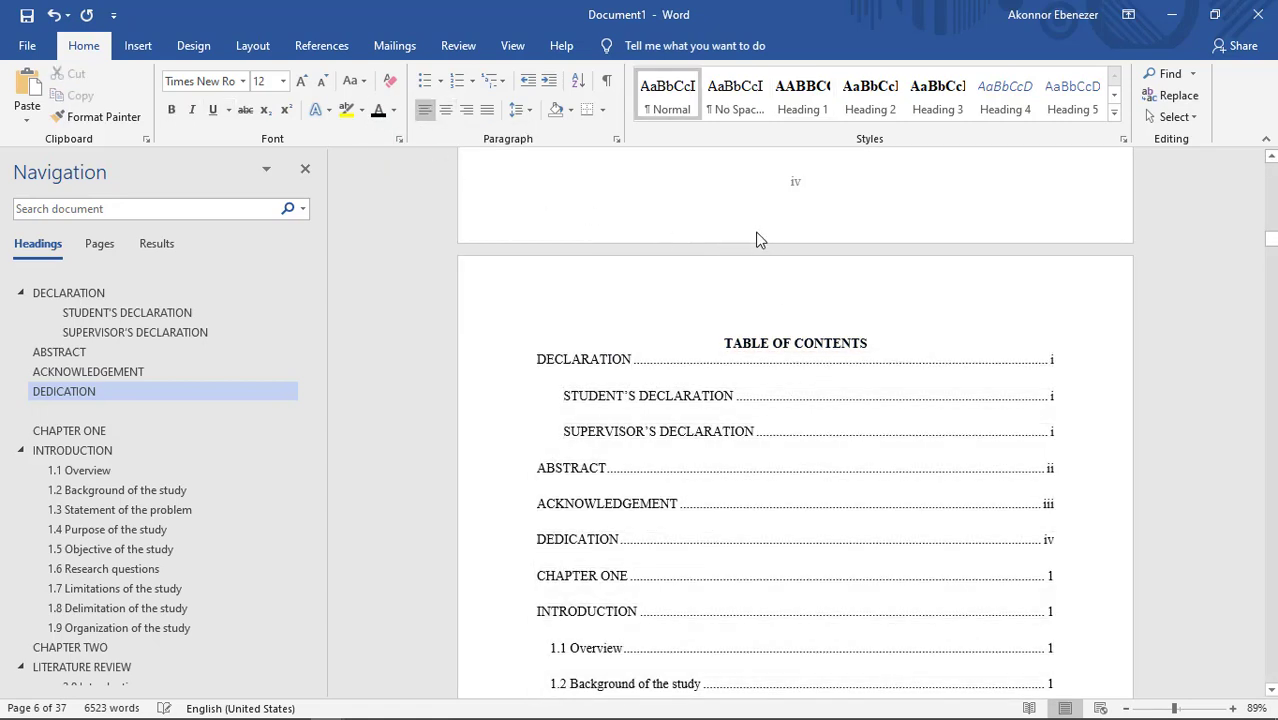
# Step: Review the table of contents entries and page numbers through Chapter Five, continuing into section 1.2 of Chapter One
pyautogui.scroll(-15, 760, 321)
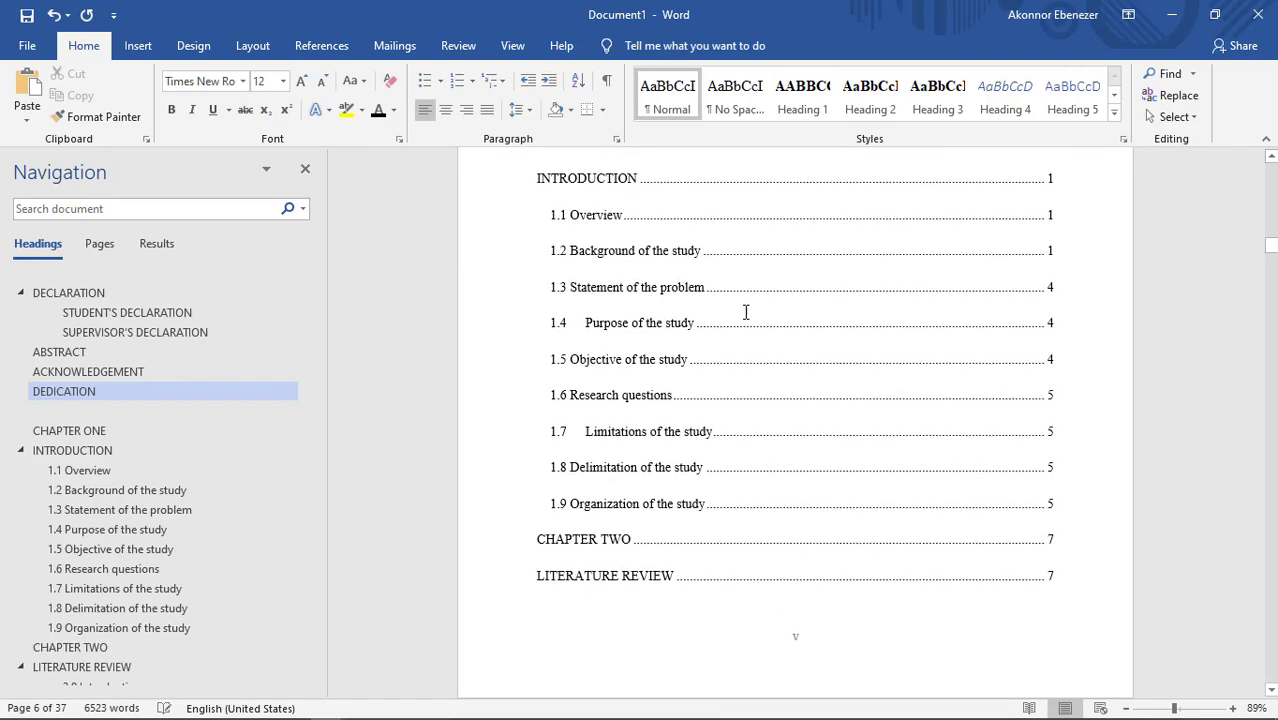
pyautogui.scroll(-10, 745, 310)
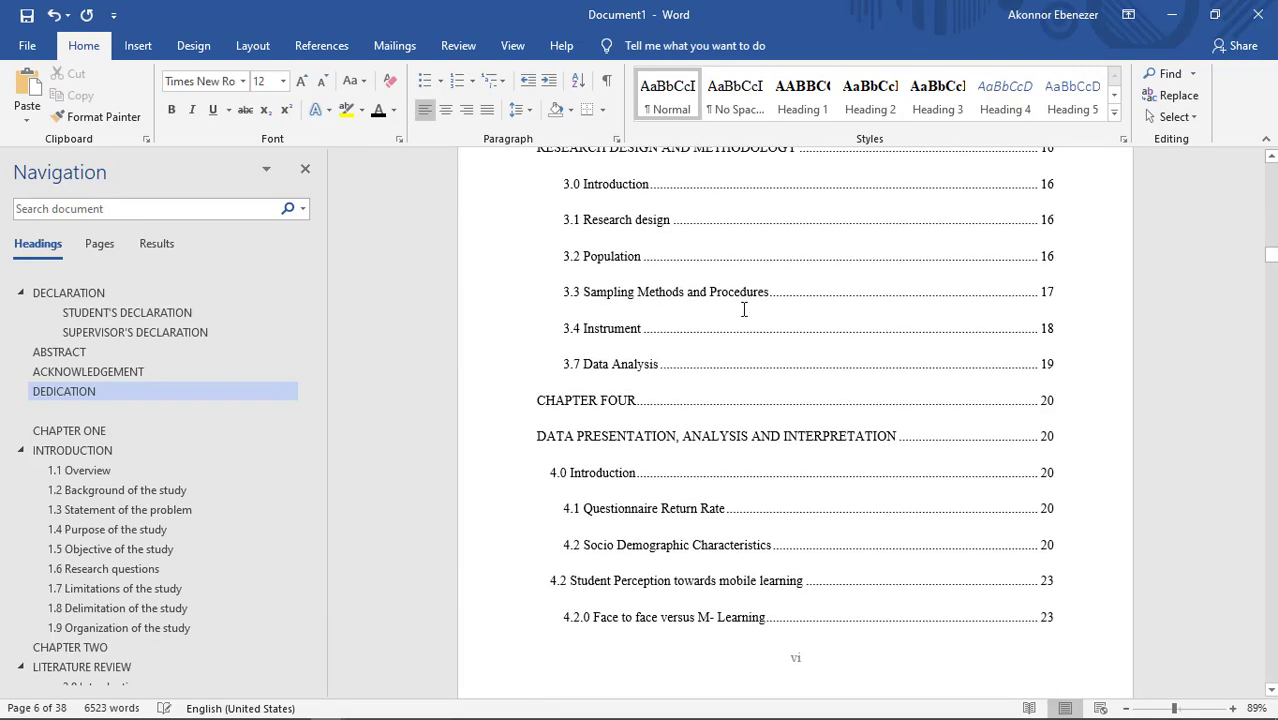
pyautogui.scroll(-6, 743, 310)
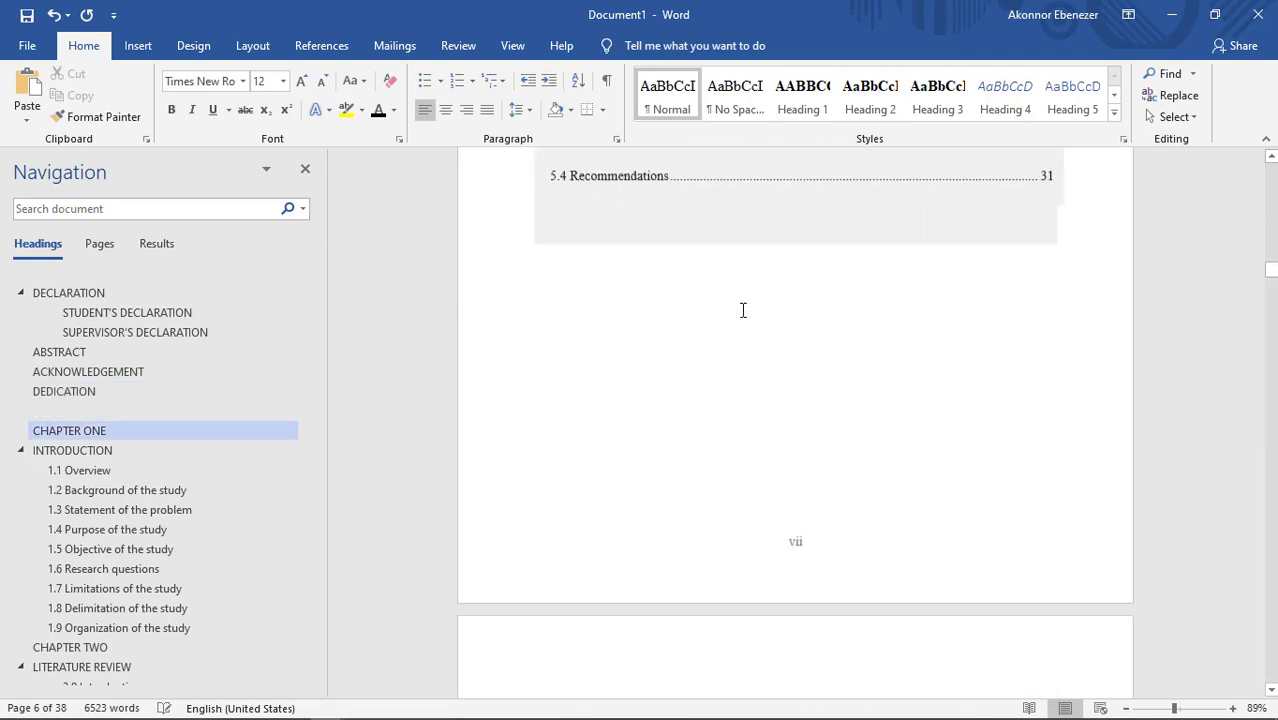
pyautogui.scroll(-3, 743, 310)
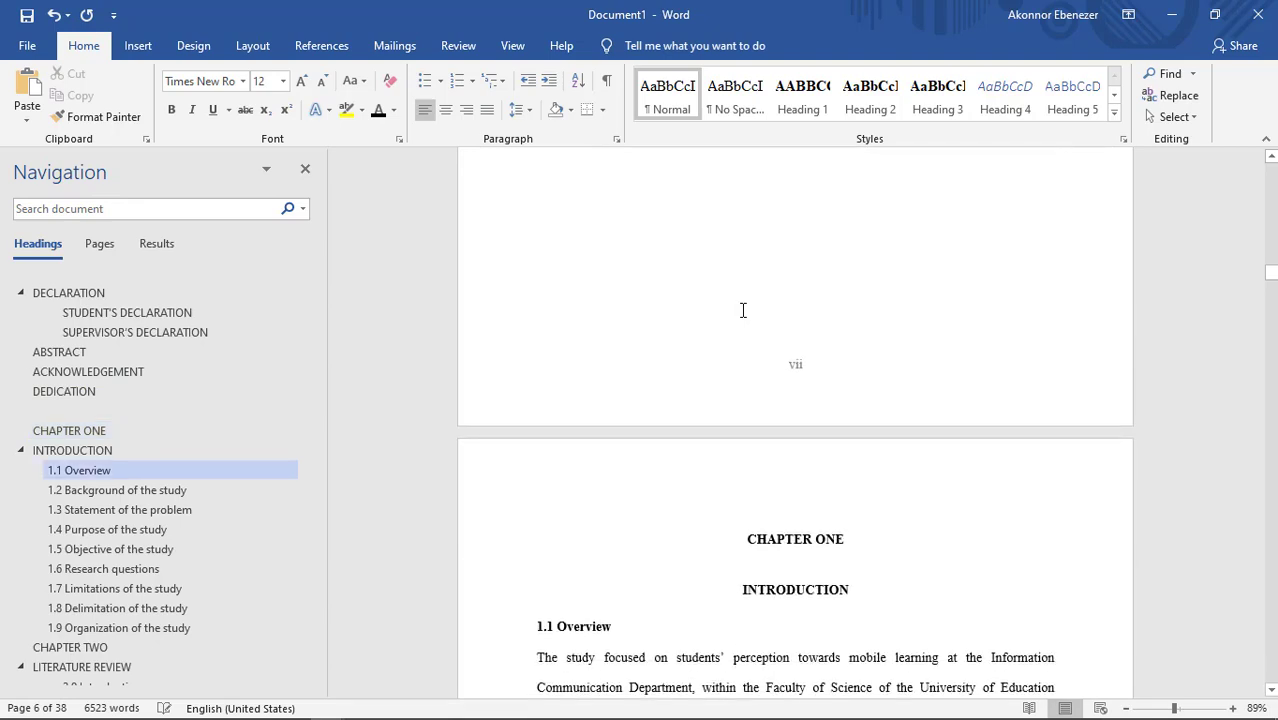
pyautogui.scroll(8, 743, 310)
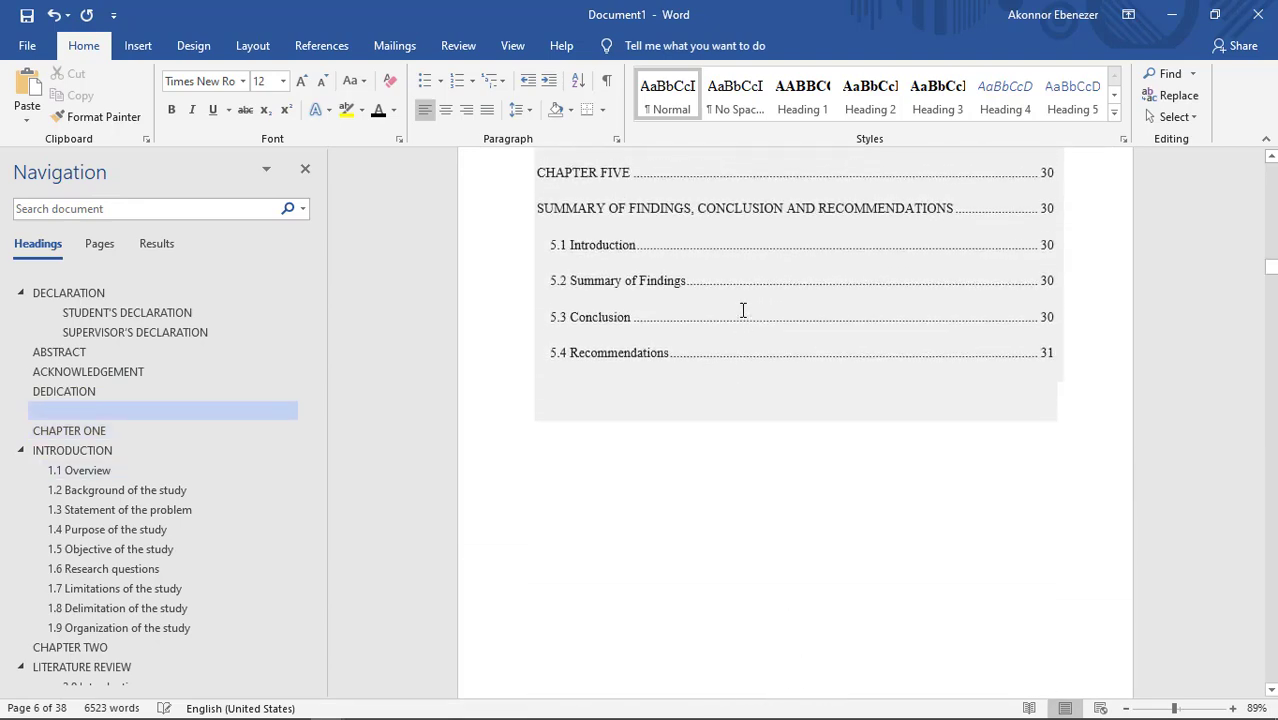
pyautogui.scroll(10, 743, 310)
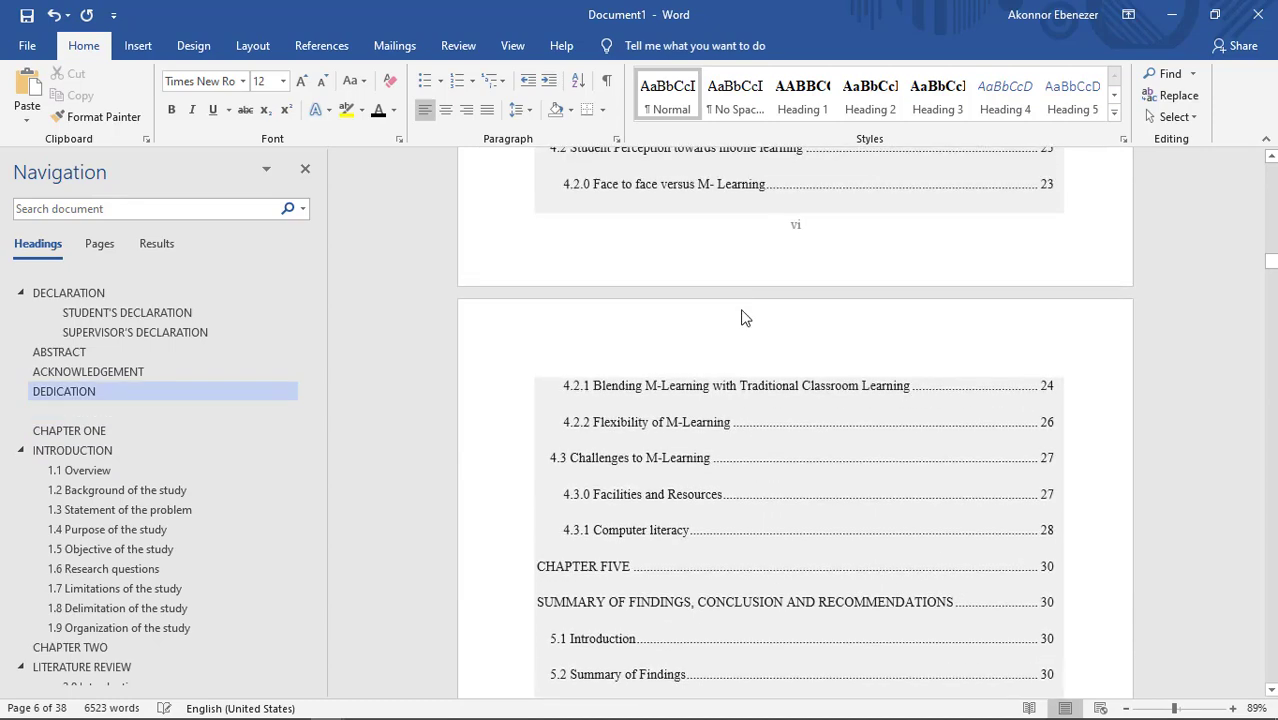
pyautogui.scroll(11, 741, 309)
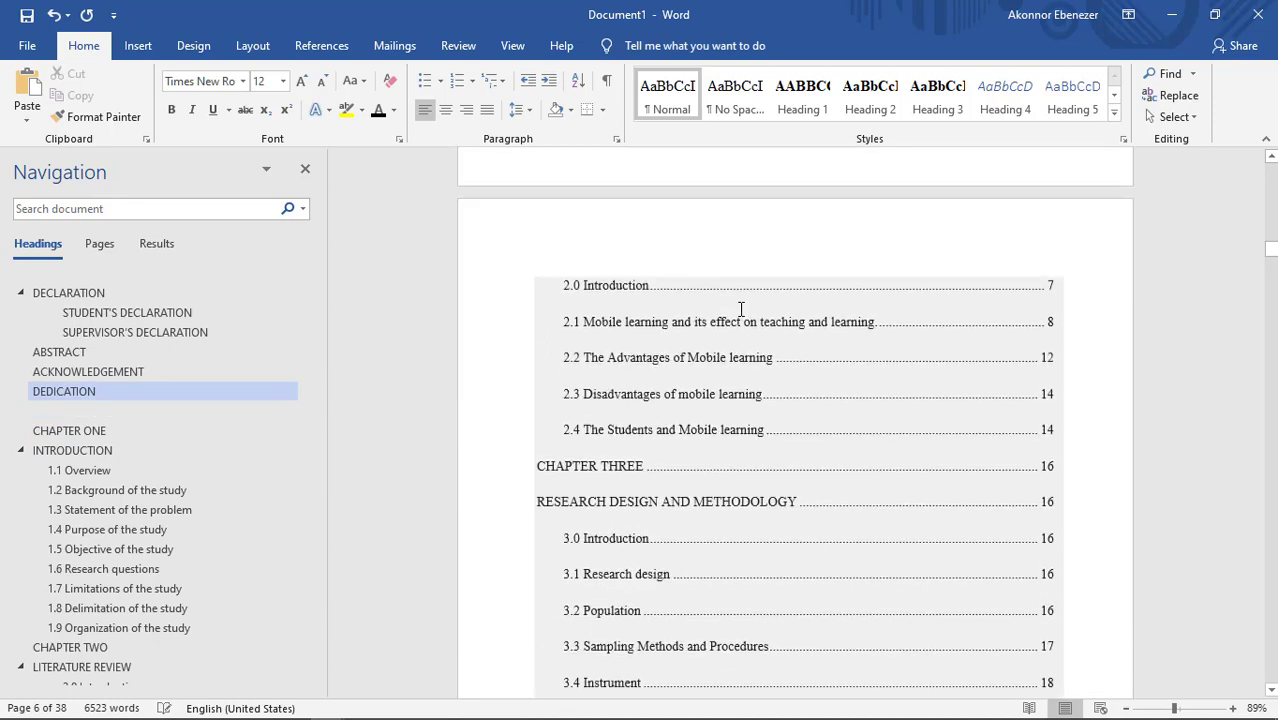
pyautogui.scroll(1, 741, 309)
pyautogui.scroll(-10, 741, 309)
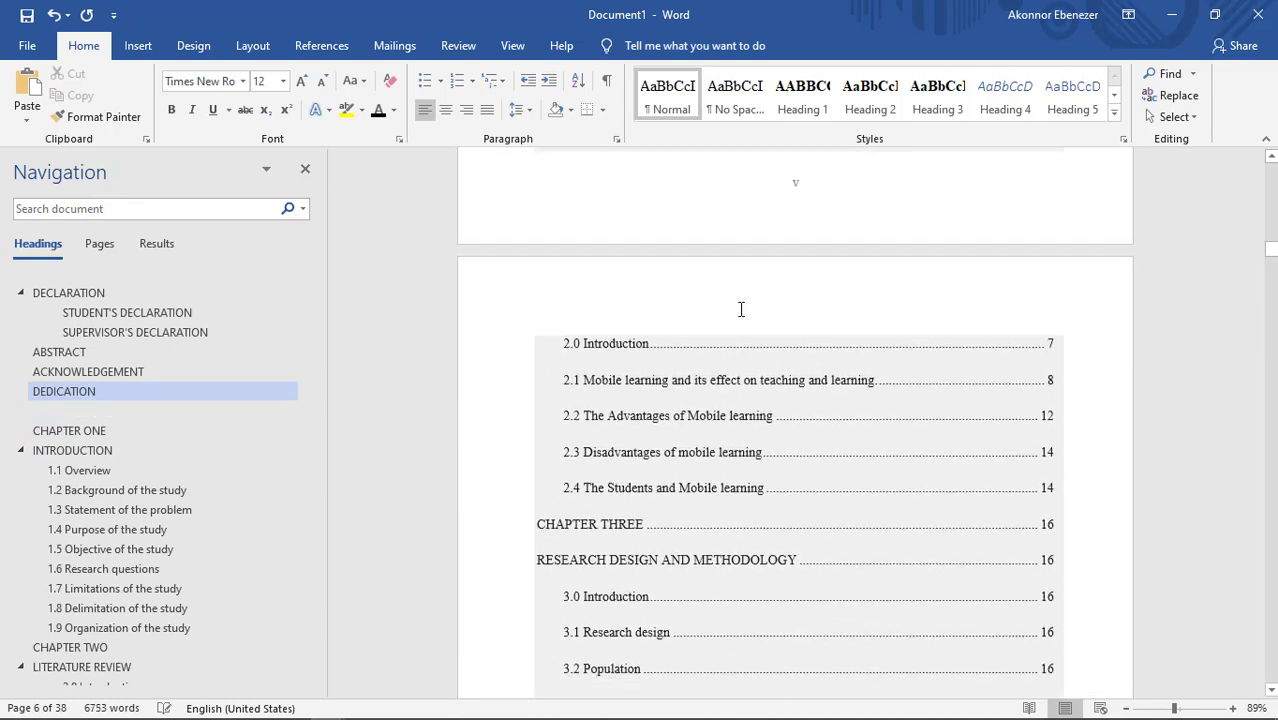
pyautogui.scroll(-12, 741, 309)
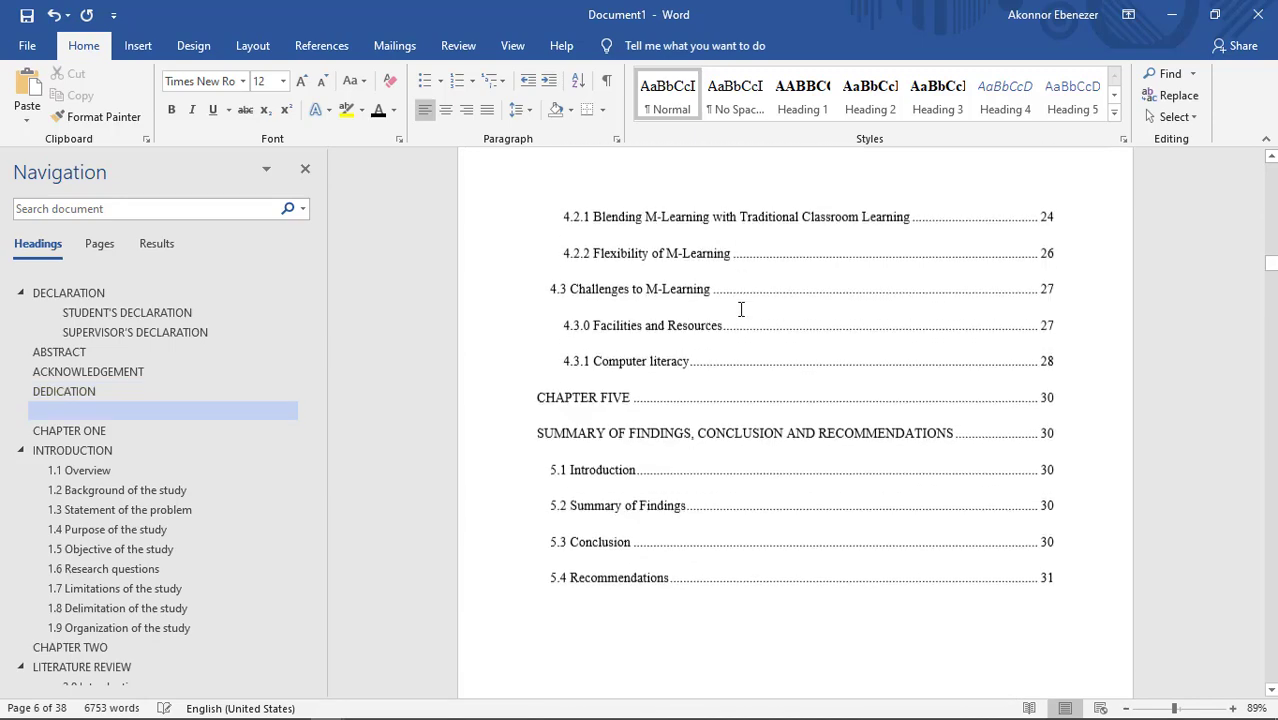
pyautogui.scroll(-9, 738, 312)
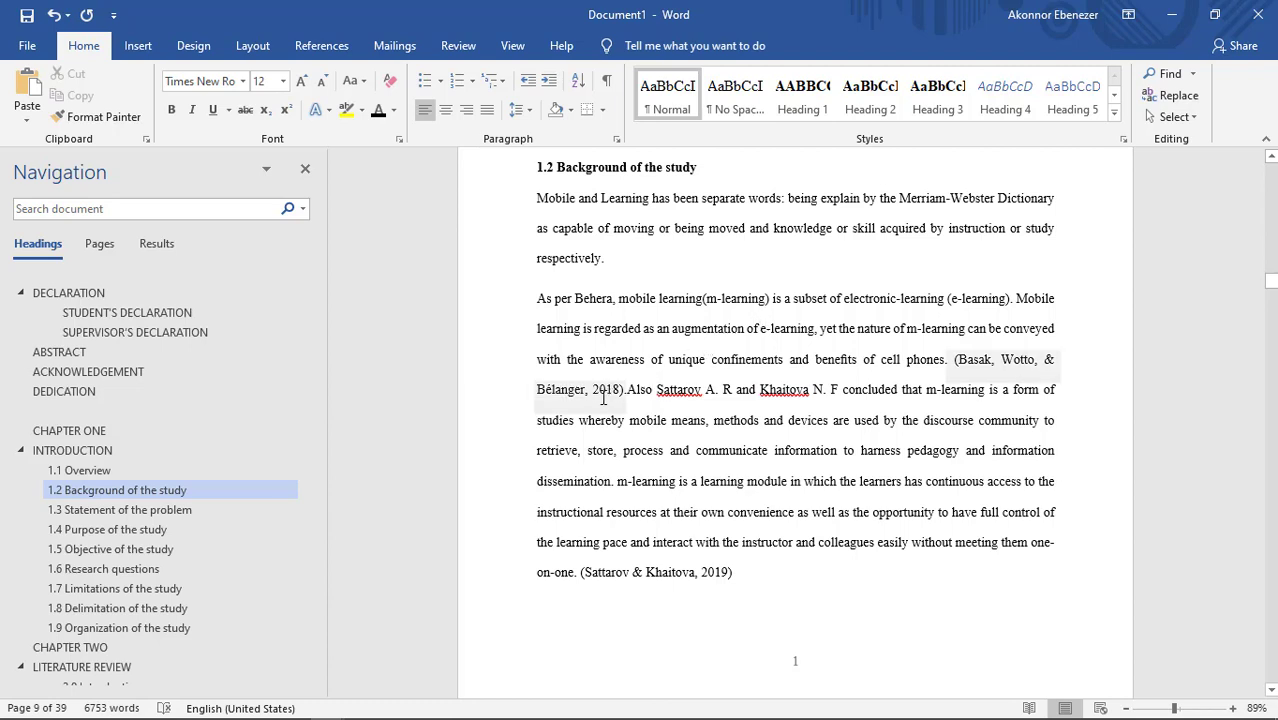
# Step: Select the first in-text citation under 1.2 Background of the study and start creating a new source in the Source Manager
pyautogui.click(560, 389)
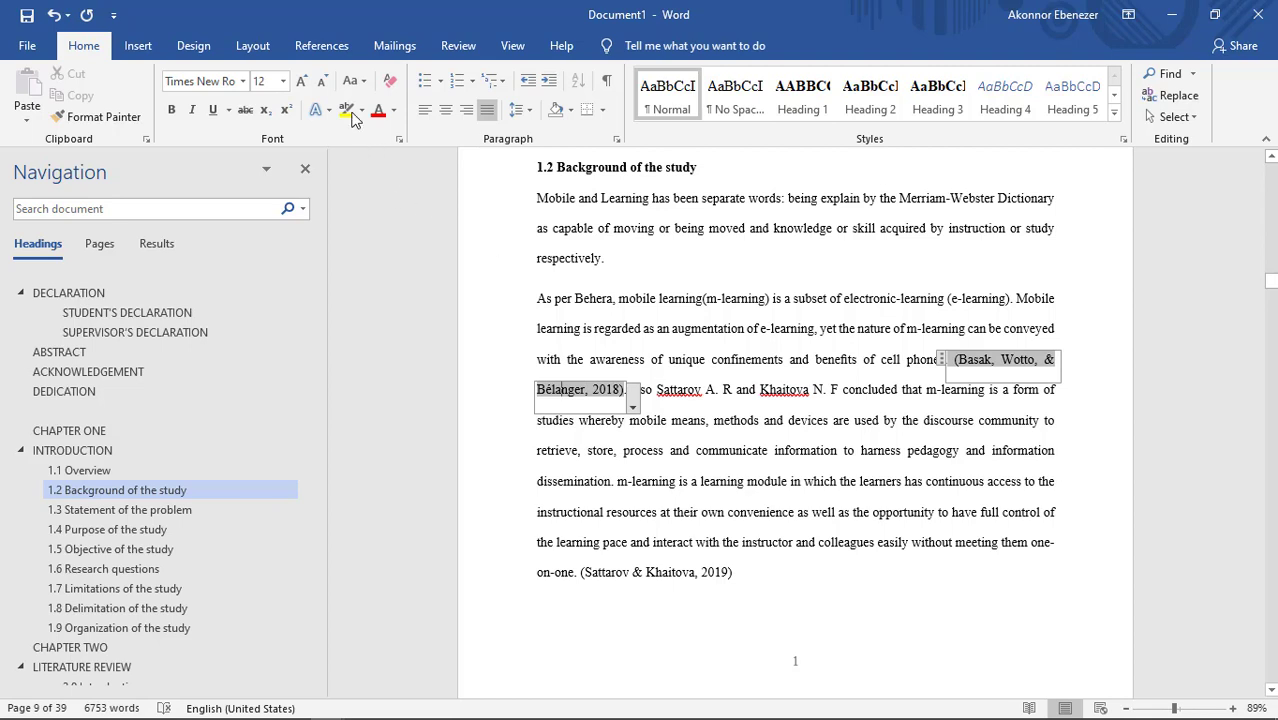
pyautogui.click(326, 46)
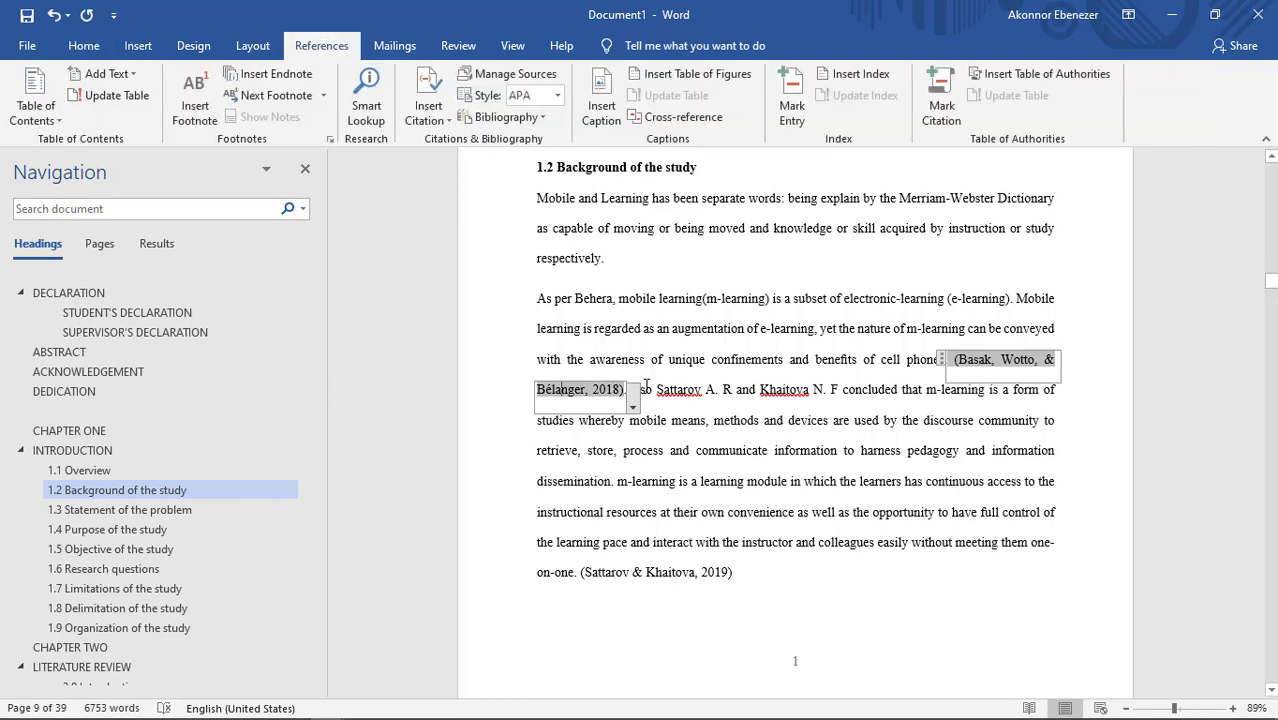
pyautogui.click(495, 72)
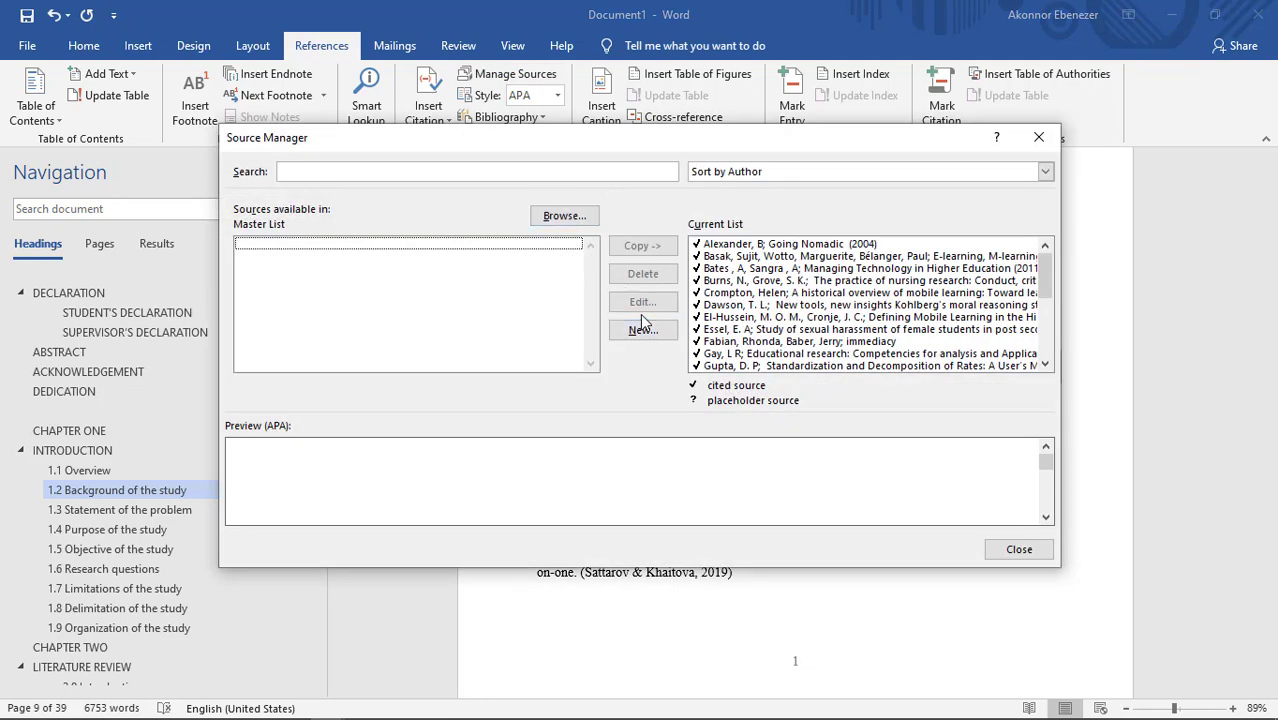
pyautogui.click(643, 331)
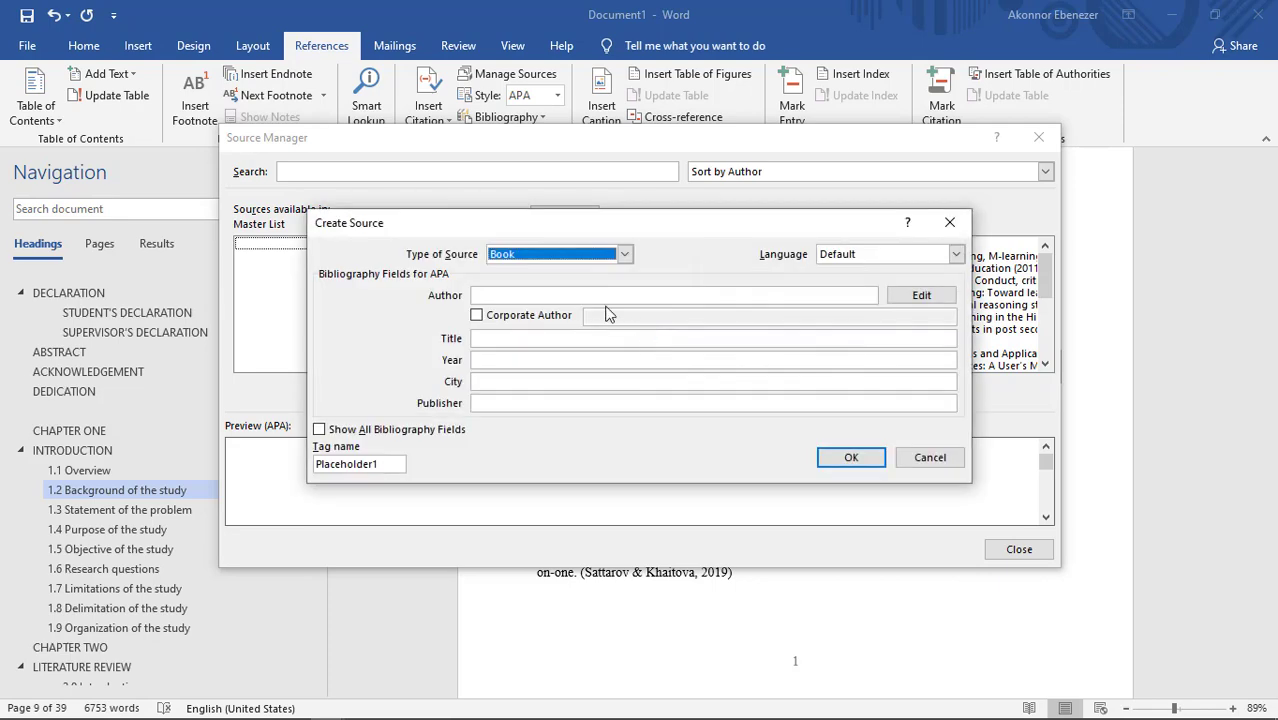
# Step: Browse the source types for the new source, trying Journal Article and switching to Conference Proceedings
pyautogui.click(538, 258)
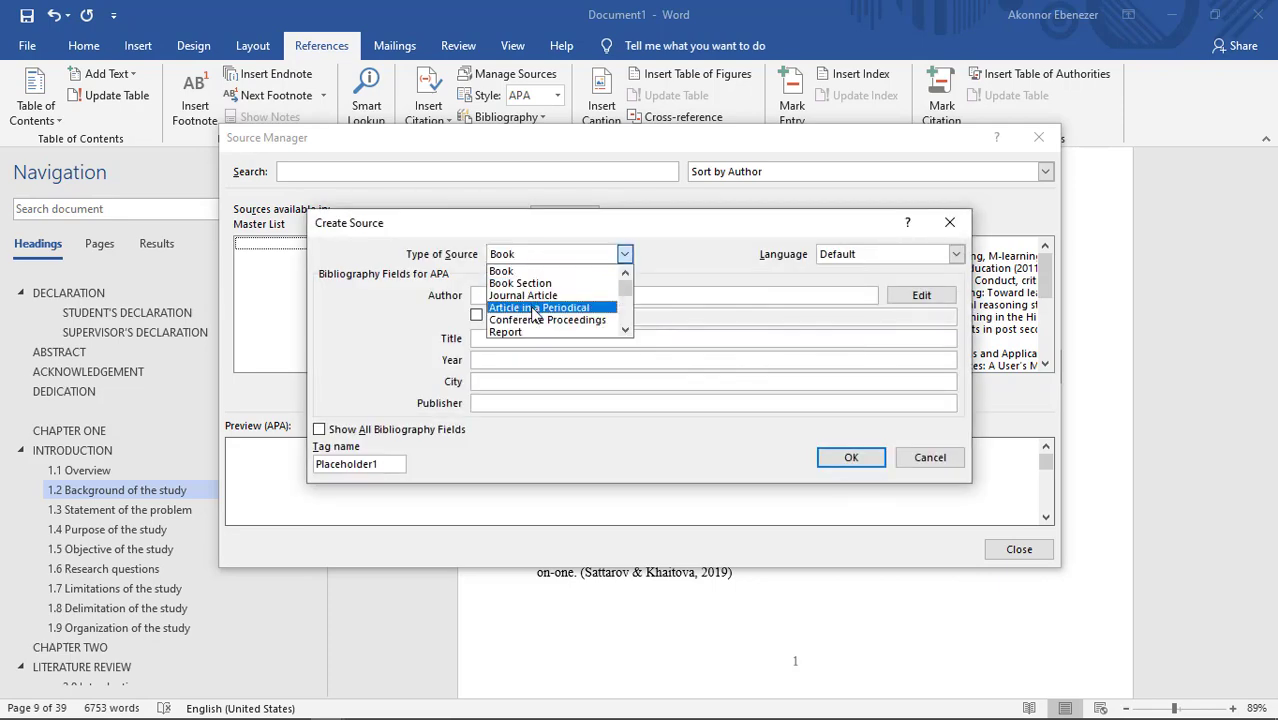
pyautogui.scroll(-3, 531, 313)
pyautogui.scroll(-1, 531, 313)
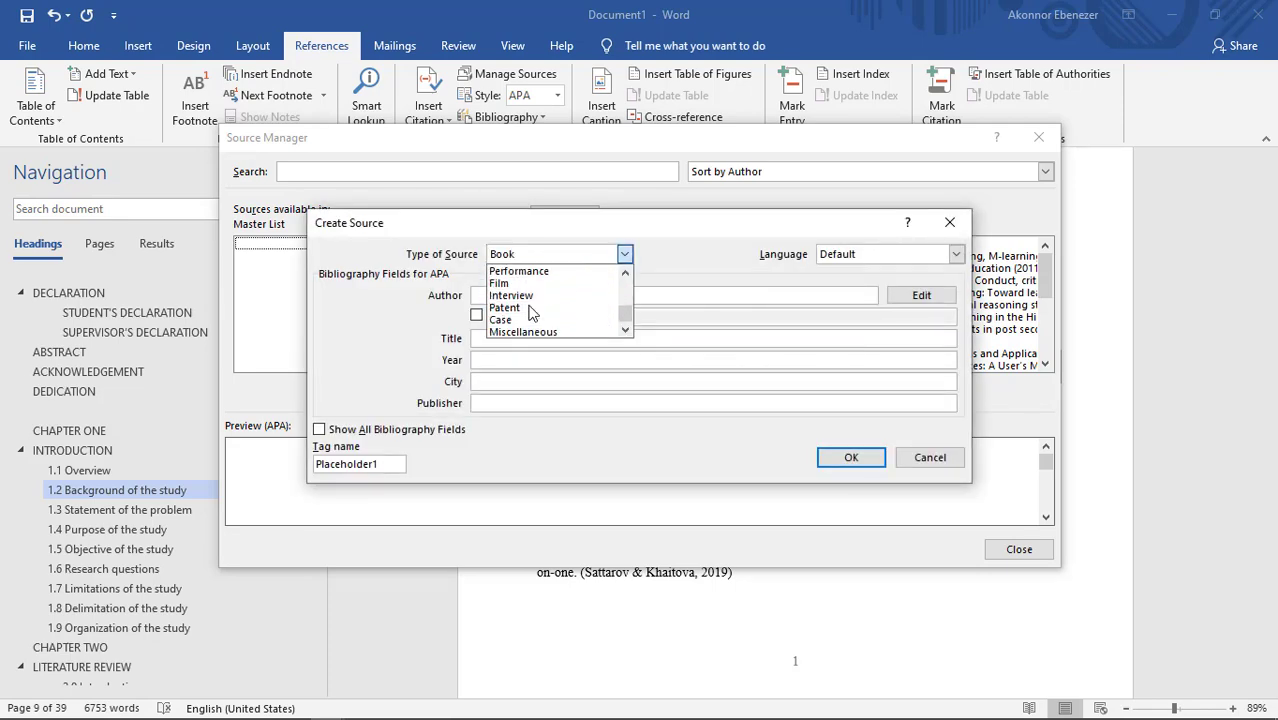
pyautogui.click(689, 247)
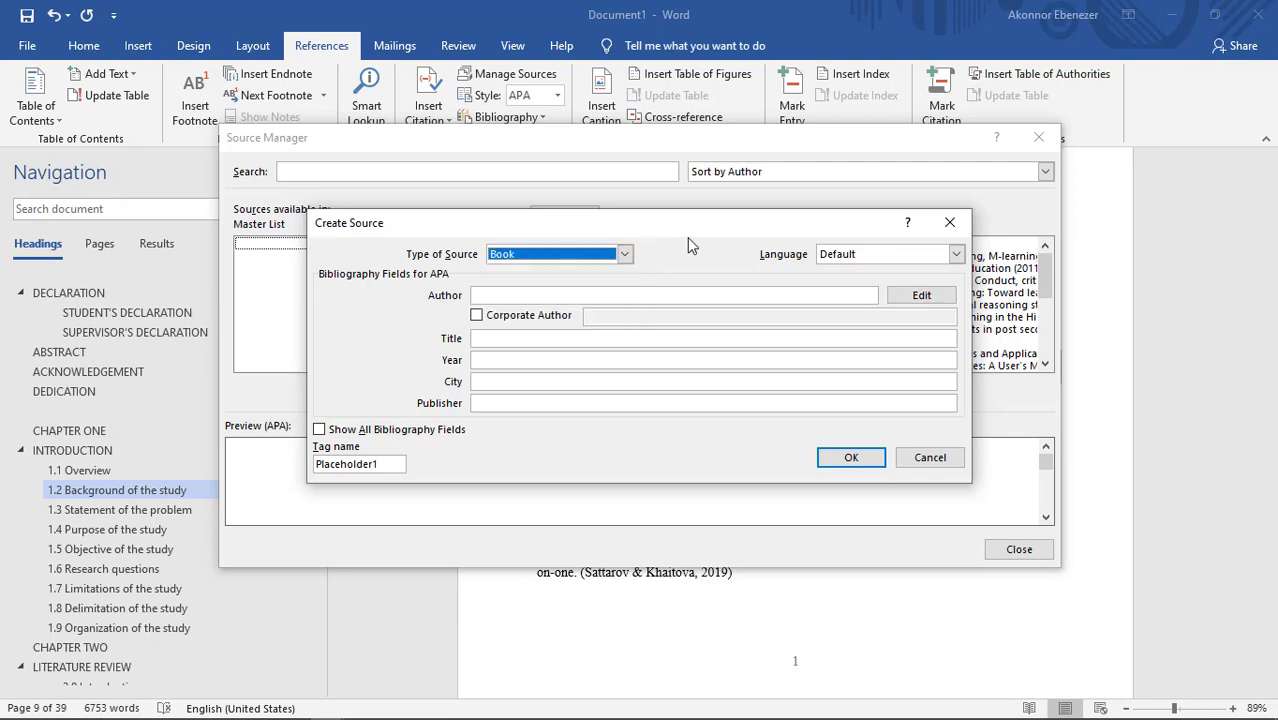
pyautogui.click(623, 255)
pyautogui.click(553, 295)
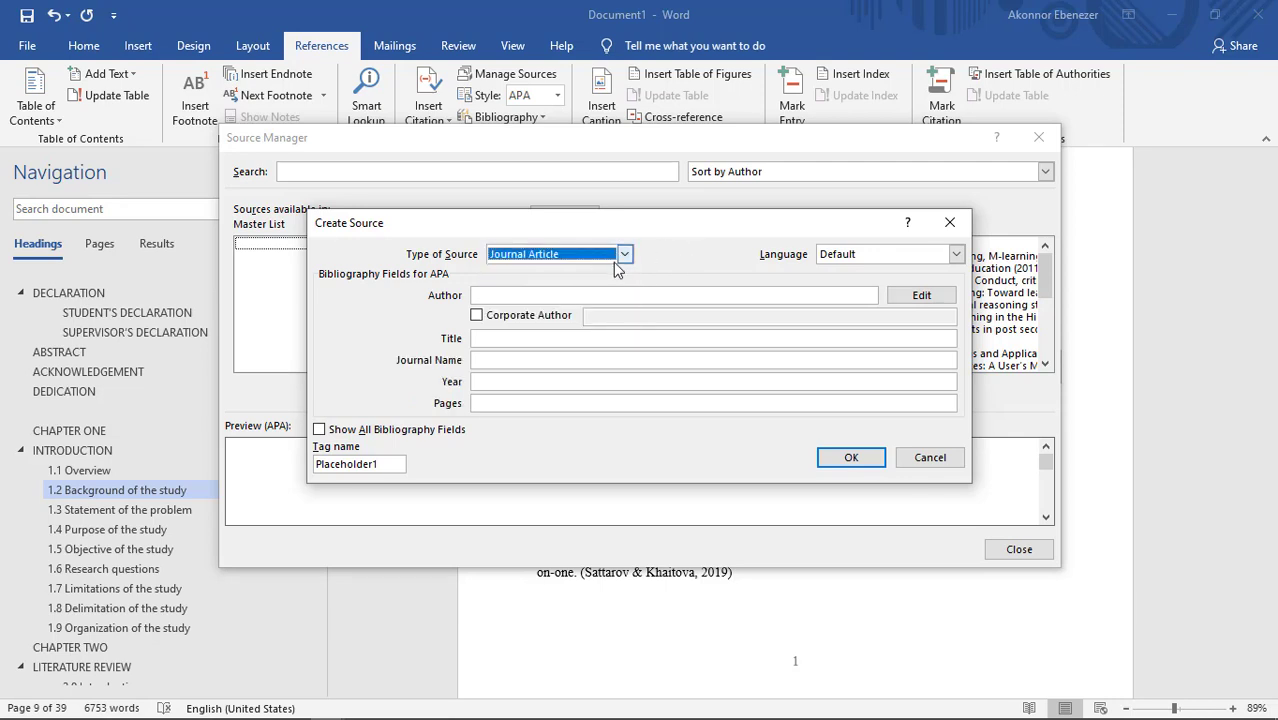
pyautogui.click(623, 254)
pyautogui.click(553, 330)
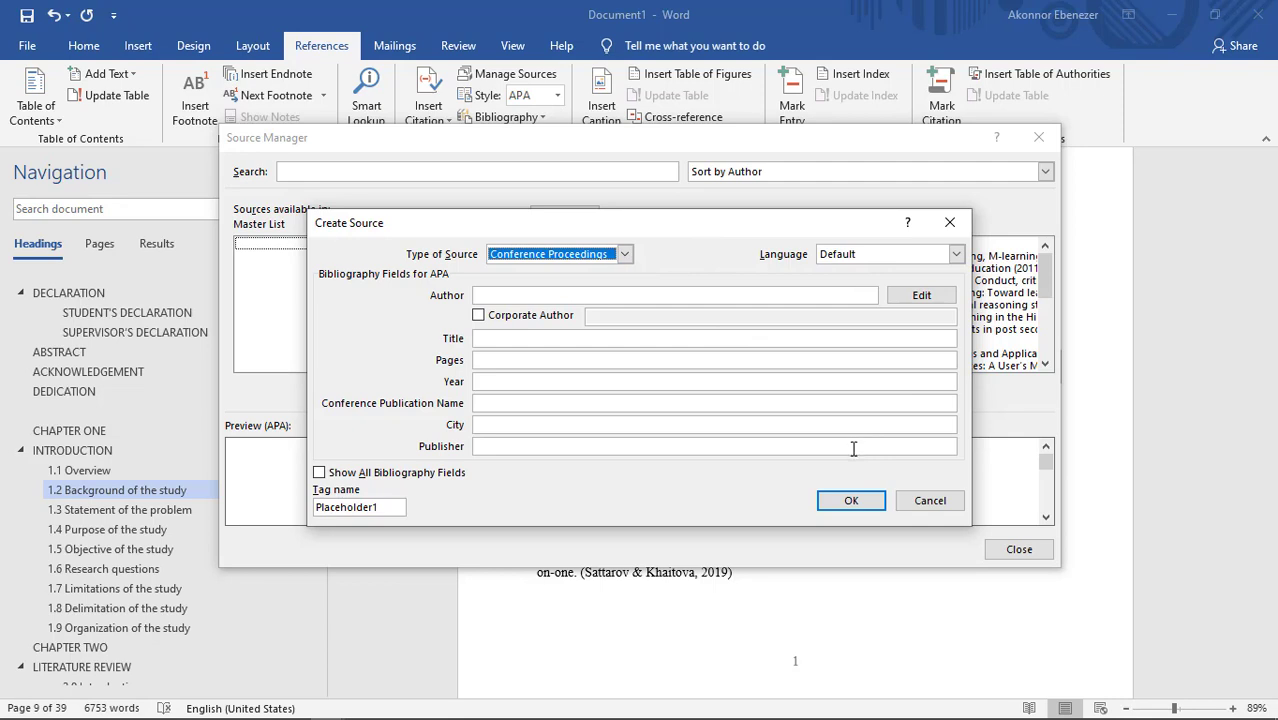
# Step: Discard the new source without saving it and close the Source Manager to return to the document
pyautogui.click(930, 501)
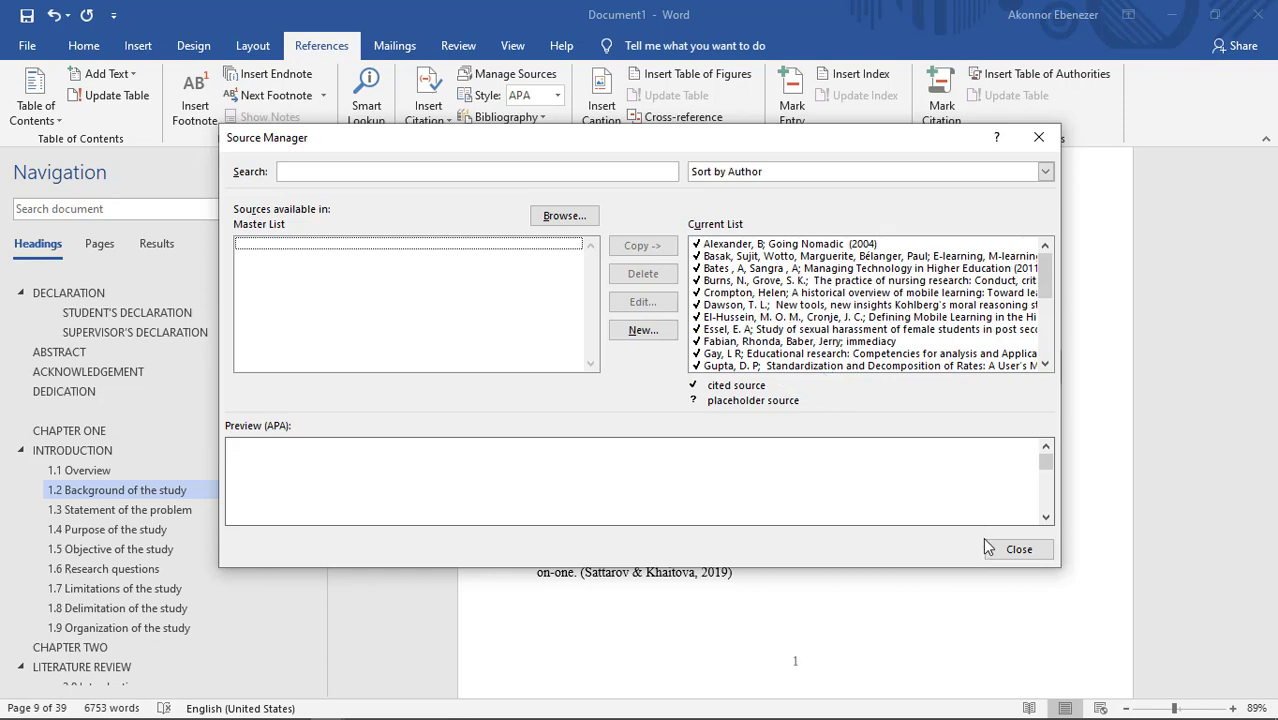
pyautogui.click(1016, 552)
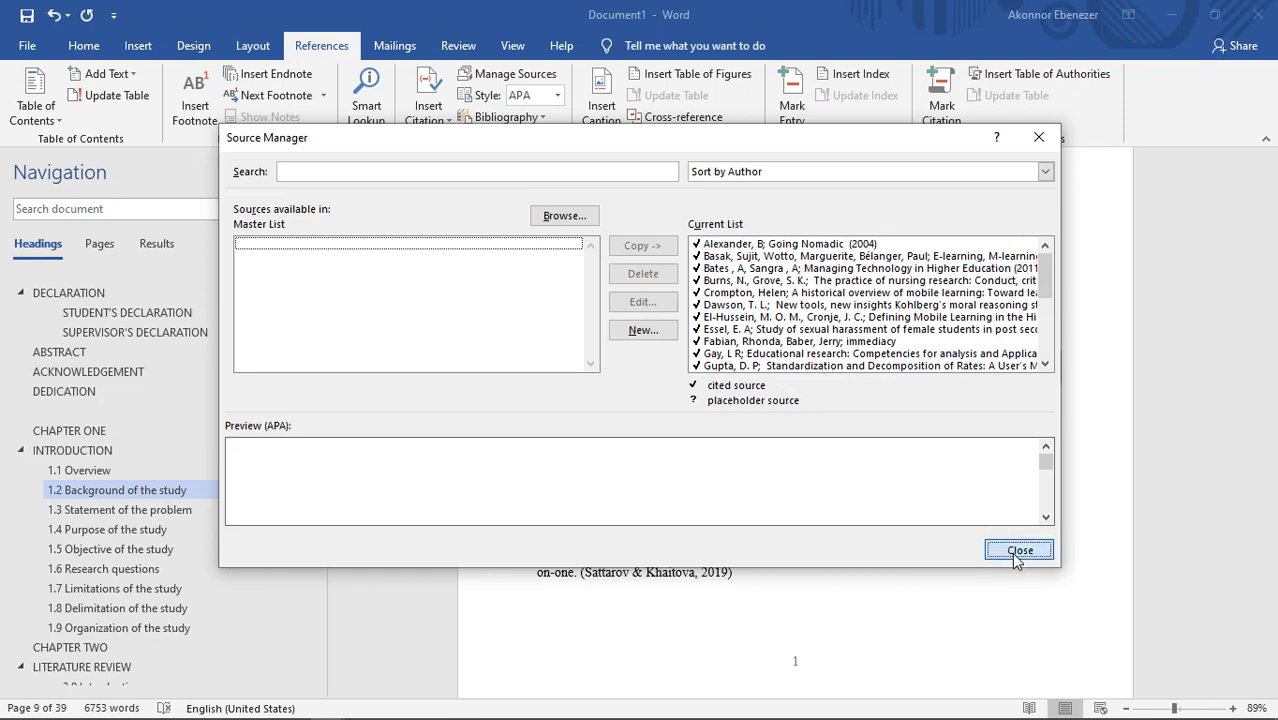
pyautogui.click(773, 433)
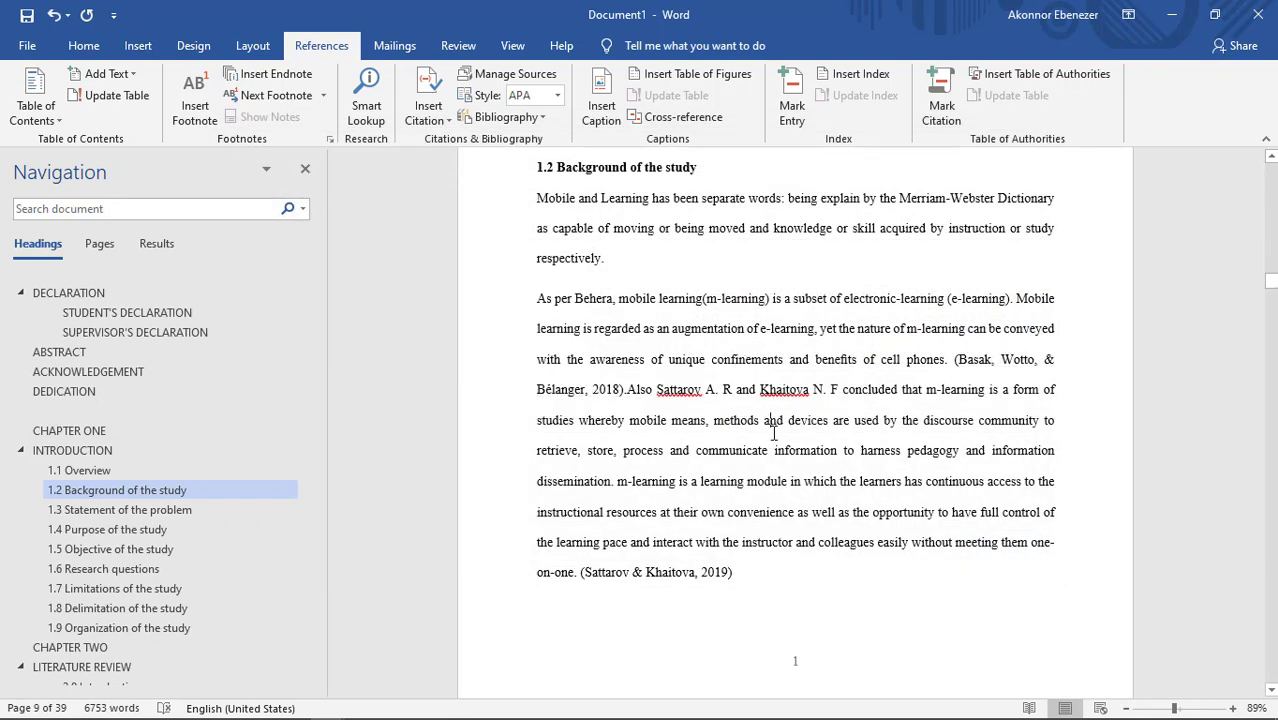
# Step: Check the in-text citations through section 1.3 and set the citation style to APA Sixth Edition
pyautogui.scroll(-10, 773, 433)
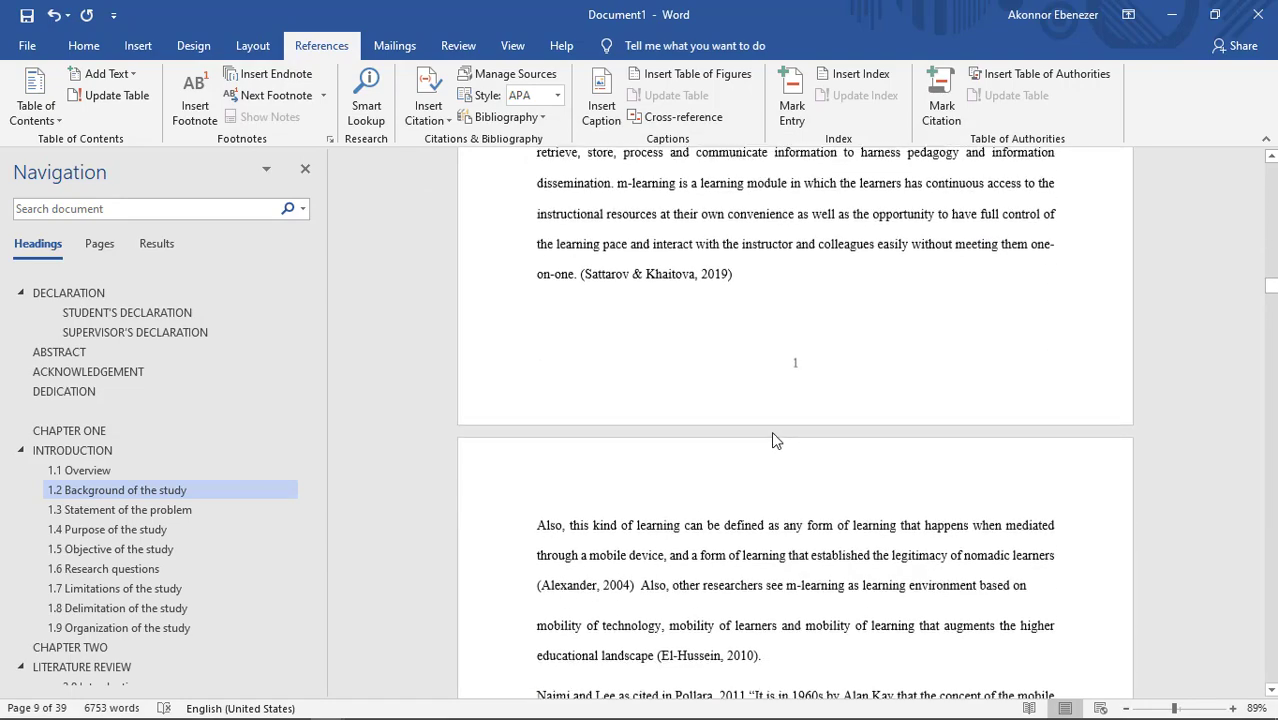
pyautogui.scroll(-20, 773, 433)
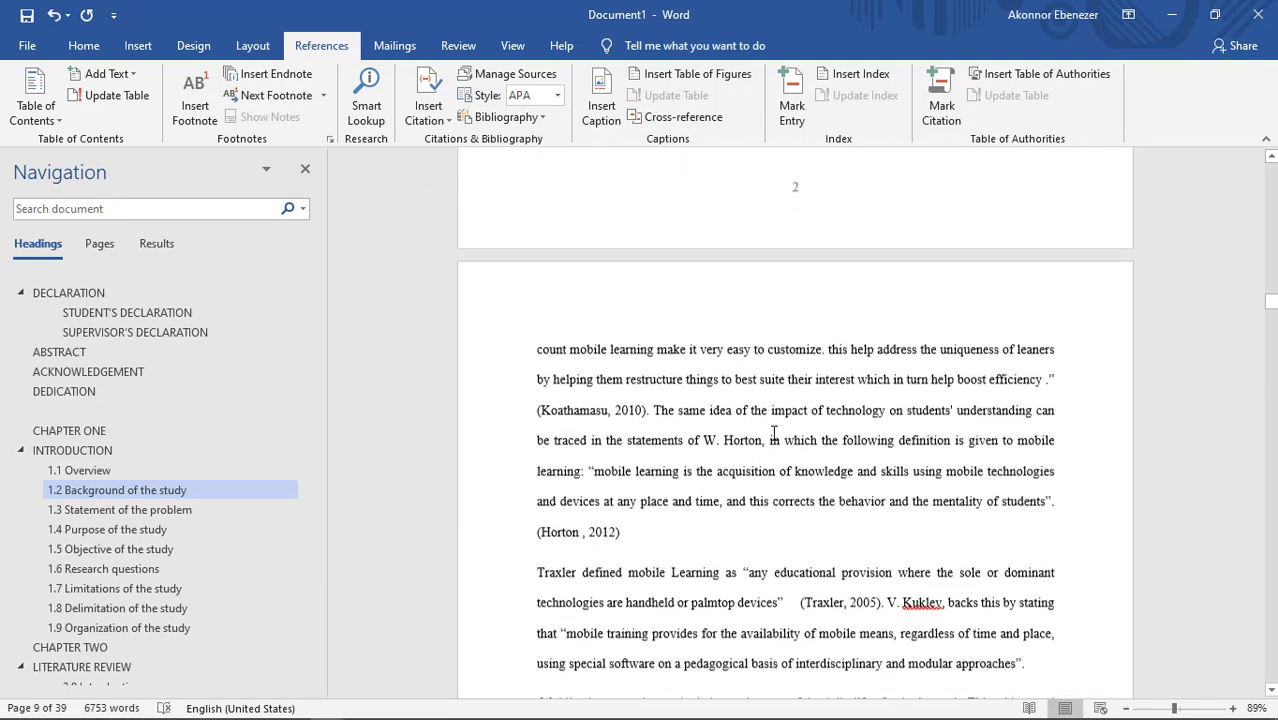
pyautogui.scroll(-11, 773, 433)
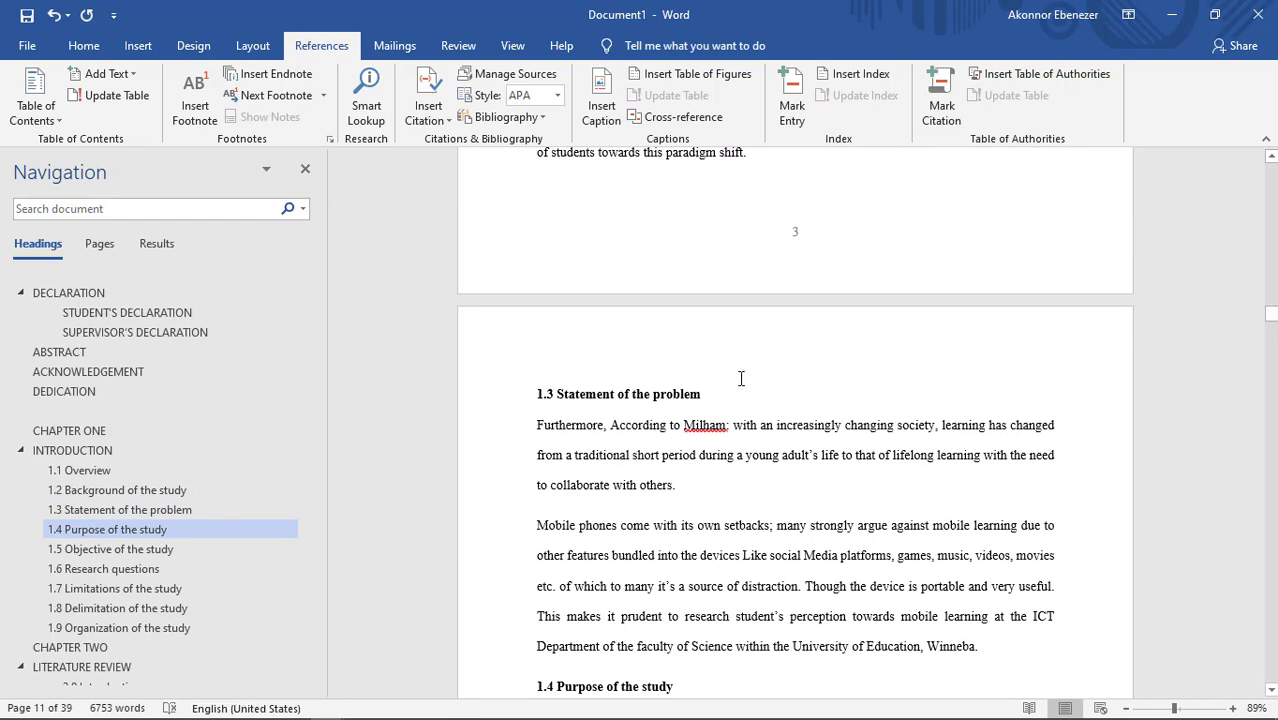
pyautogui.click(557, 95)
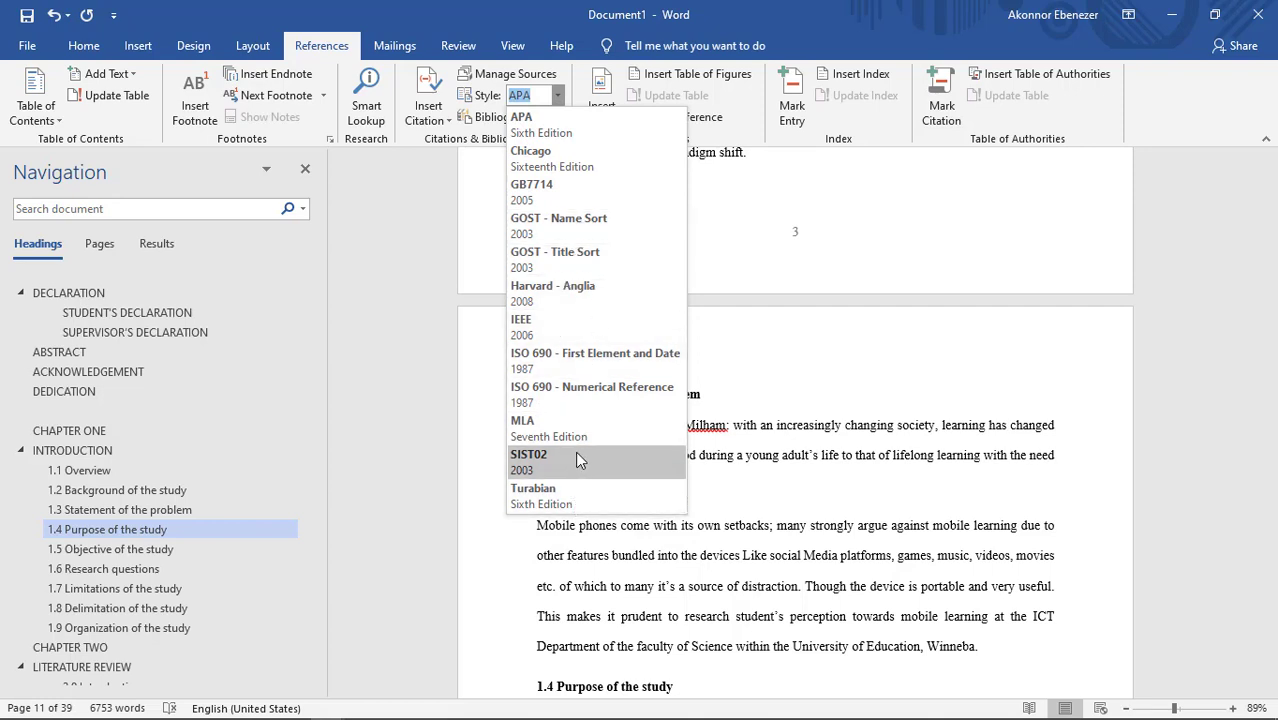
pyautogui.click(556, 135)
# Step: Insert a blank page after the last paragraph of 5.4 Recommendations at the end of the document
pyautogui.scroll(-5, 807, 296)
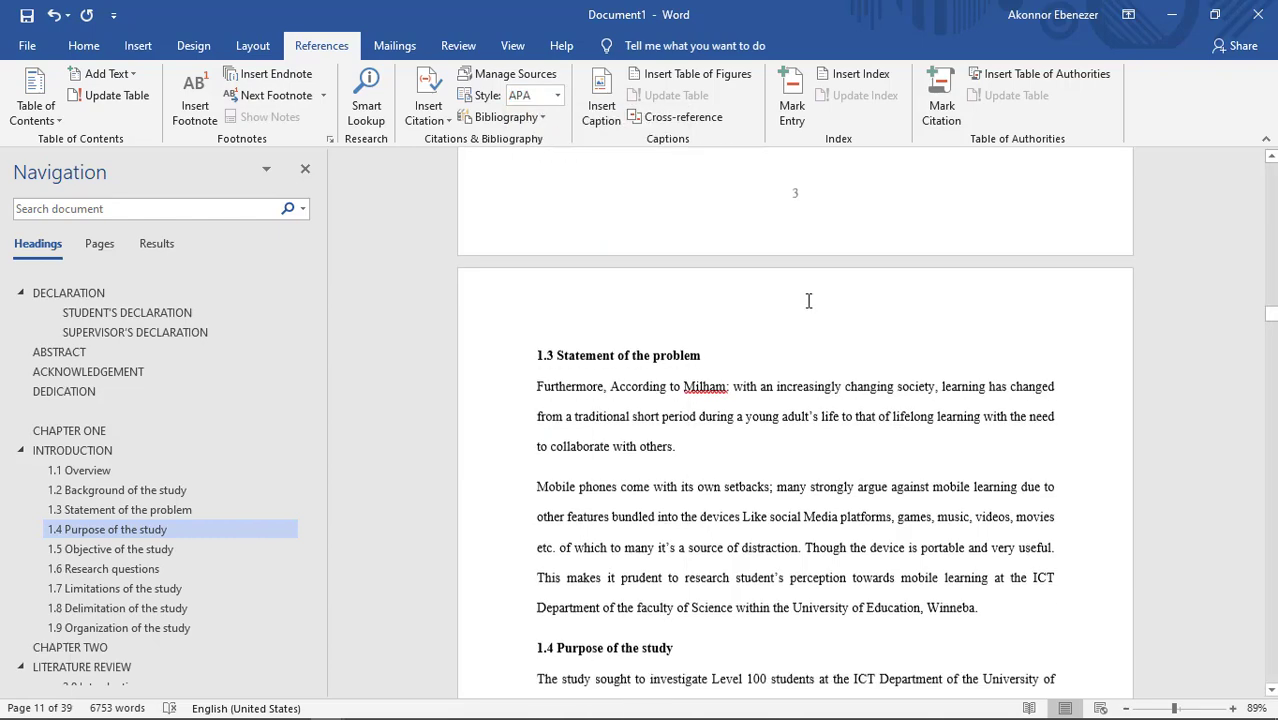
pyautogui.moveTo(1270, 318); pyautogui.dragTo(1264, 662)
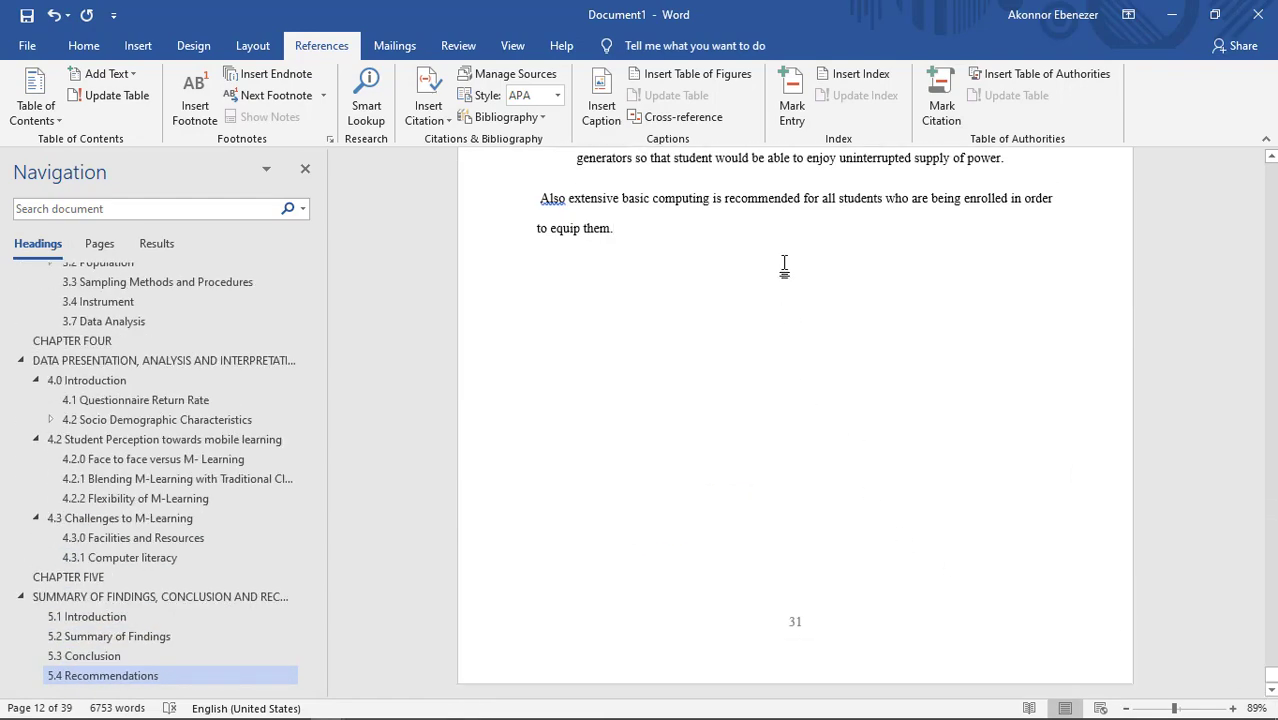
pyautogui.press('Return')
pyautogui.click(137, 47)
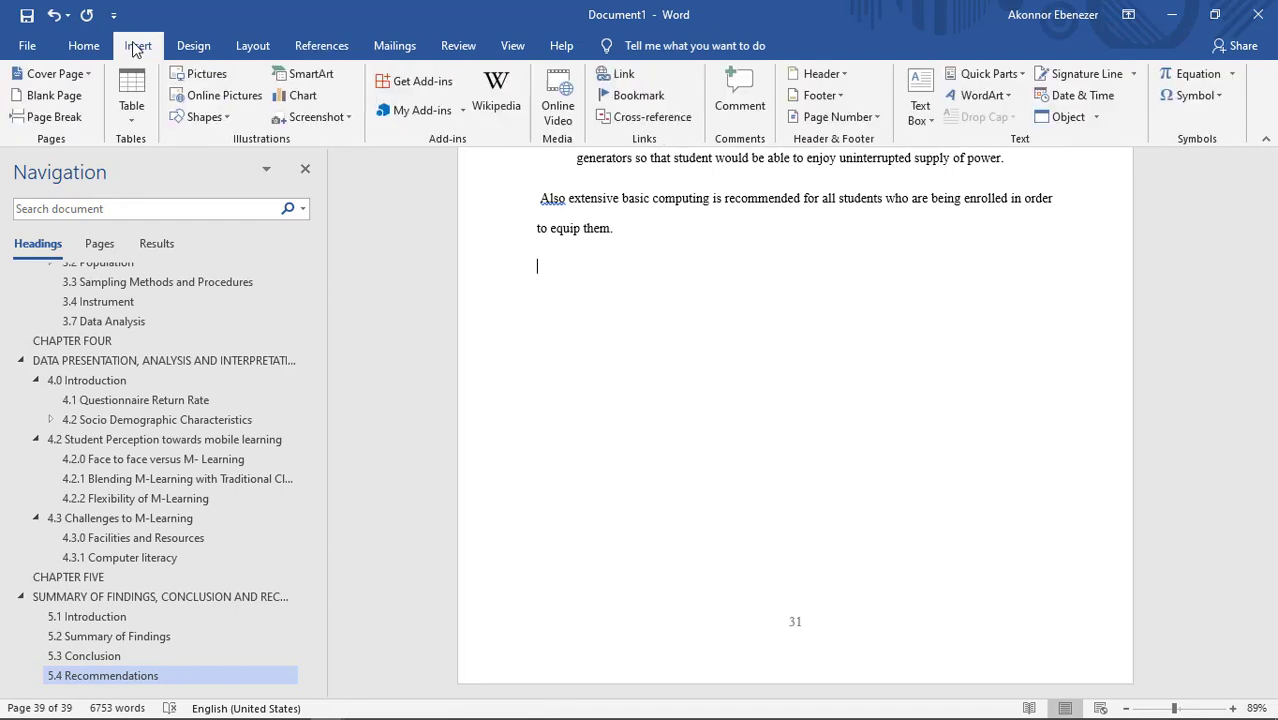
pyautogui.click(60, 100)
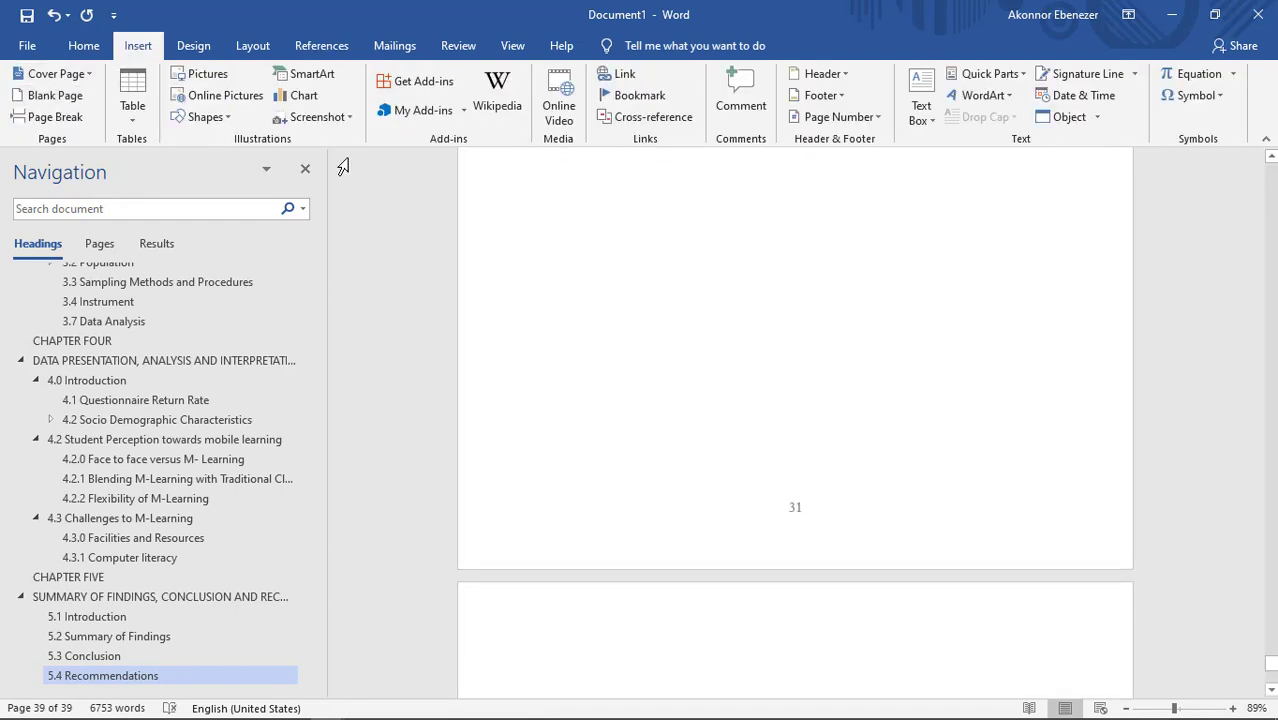
pyautogui.scroll(-4, 508, 185)
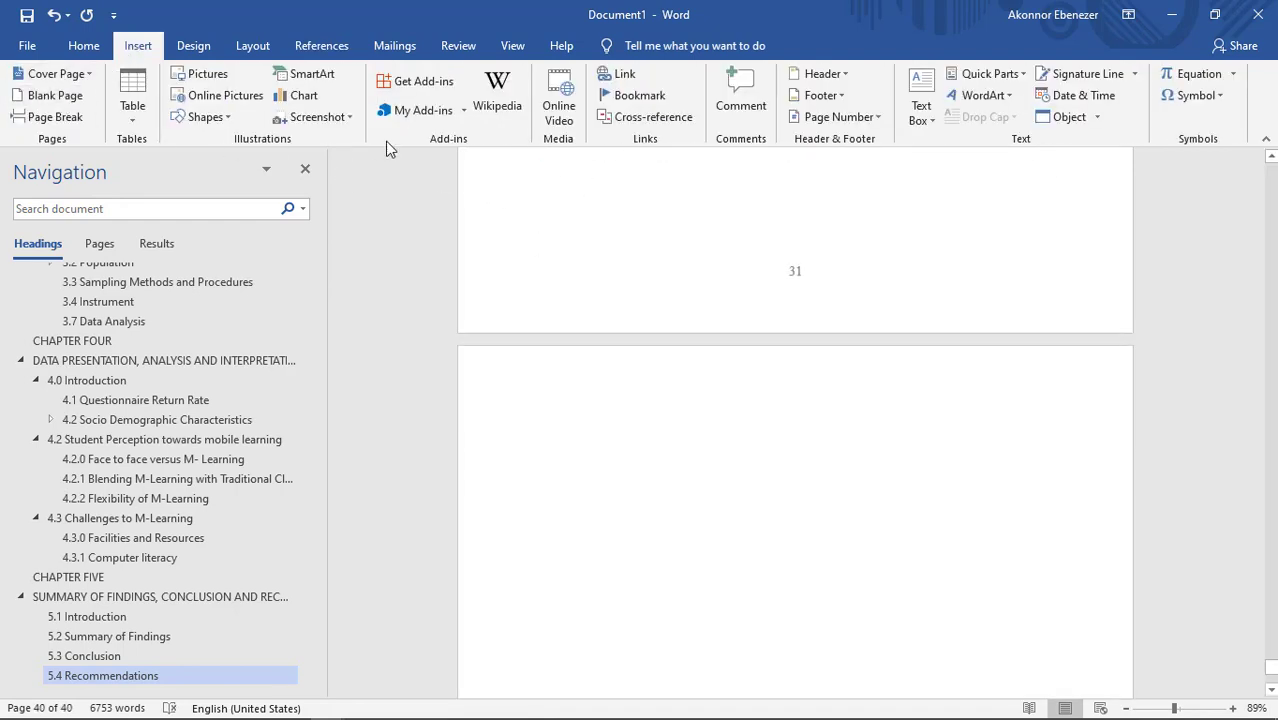
# Step: Insert the built-in References bibliography on the new blank page
pyautogui.click(322, 46)
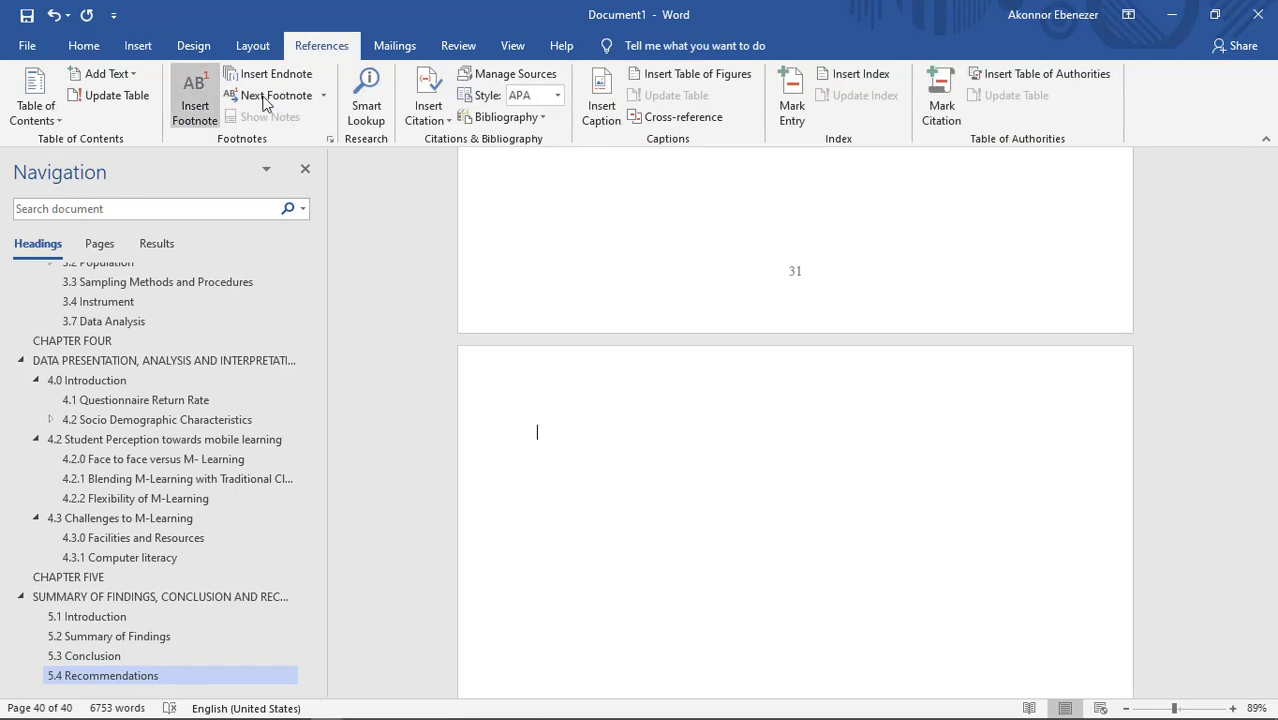
pyautogui.click(535, 118)
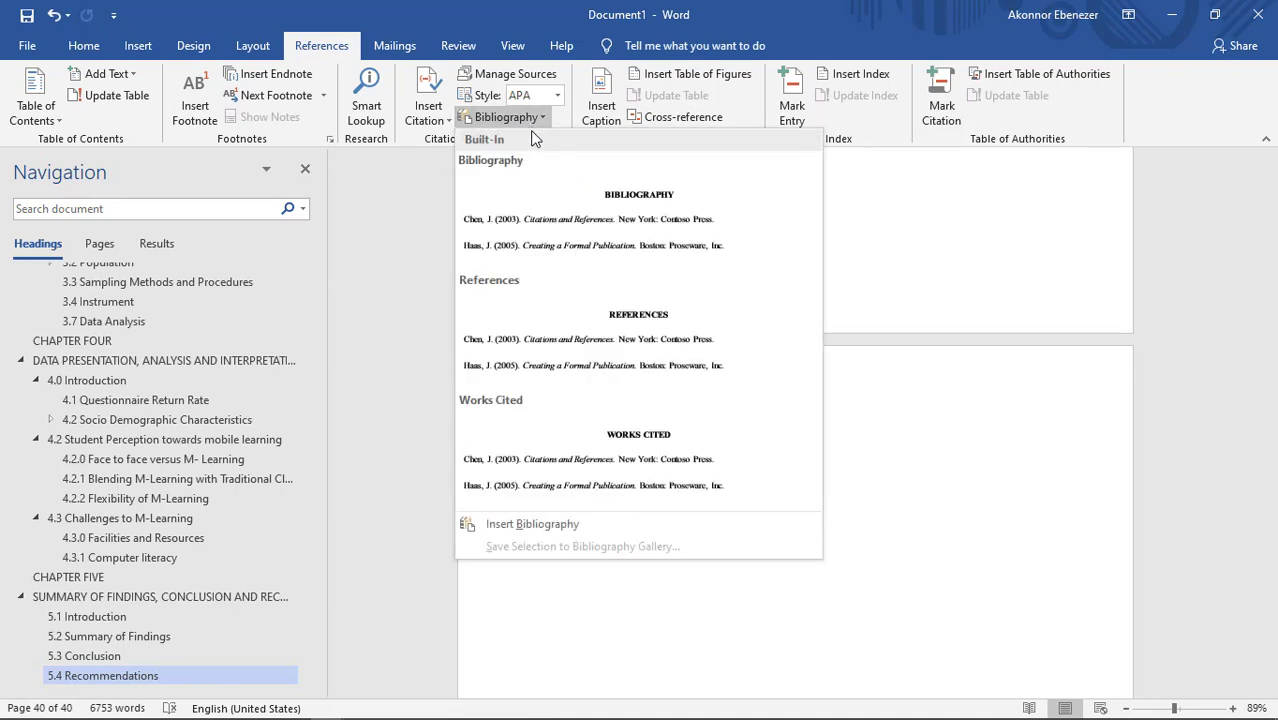
pyautogui.click(530, 311)
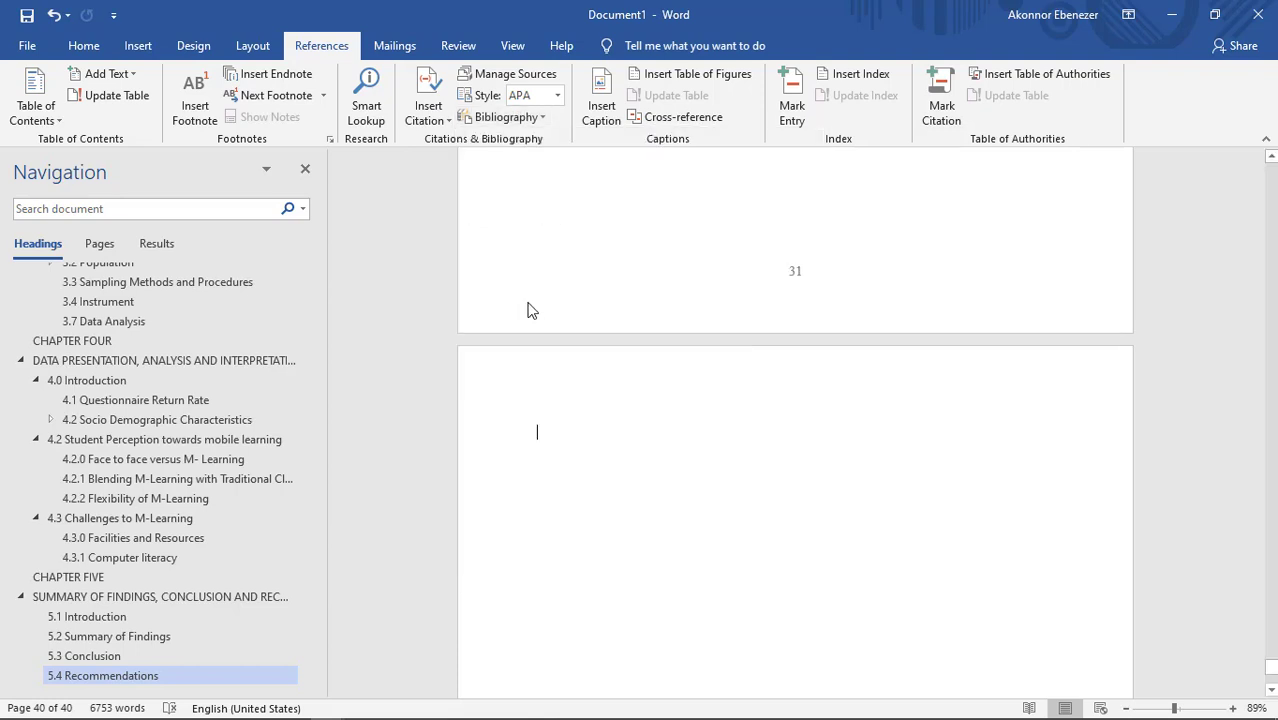
# Step: Review the entries of the inserted reference list, including its REFERENCES title and APA formatting
pyautogui.scroll(15, 620, 293)
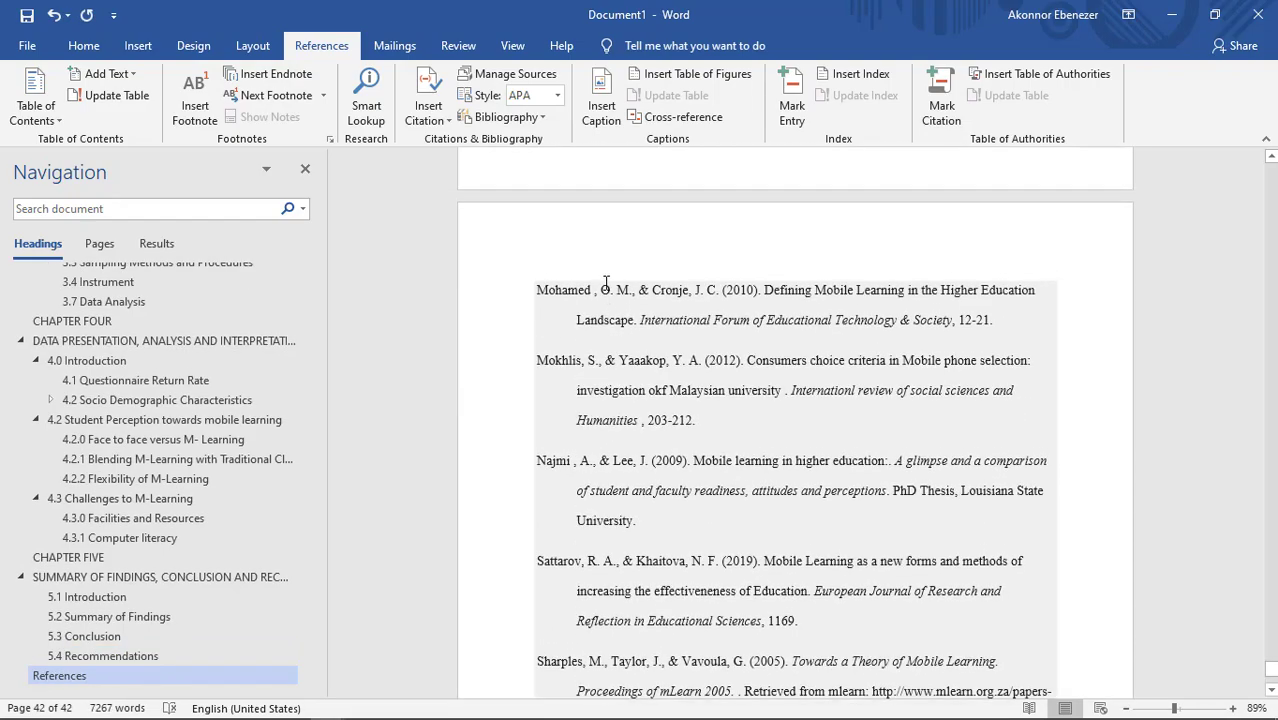
pyautogui.scroll(15, 604, 279)
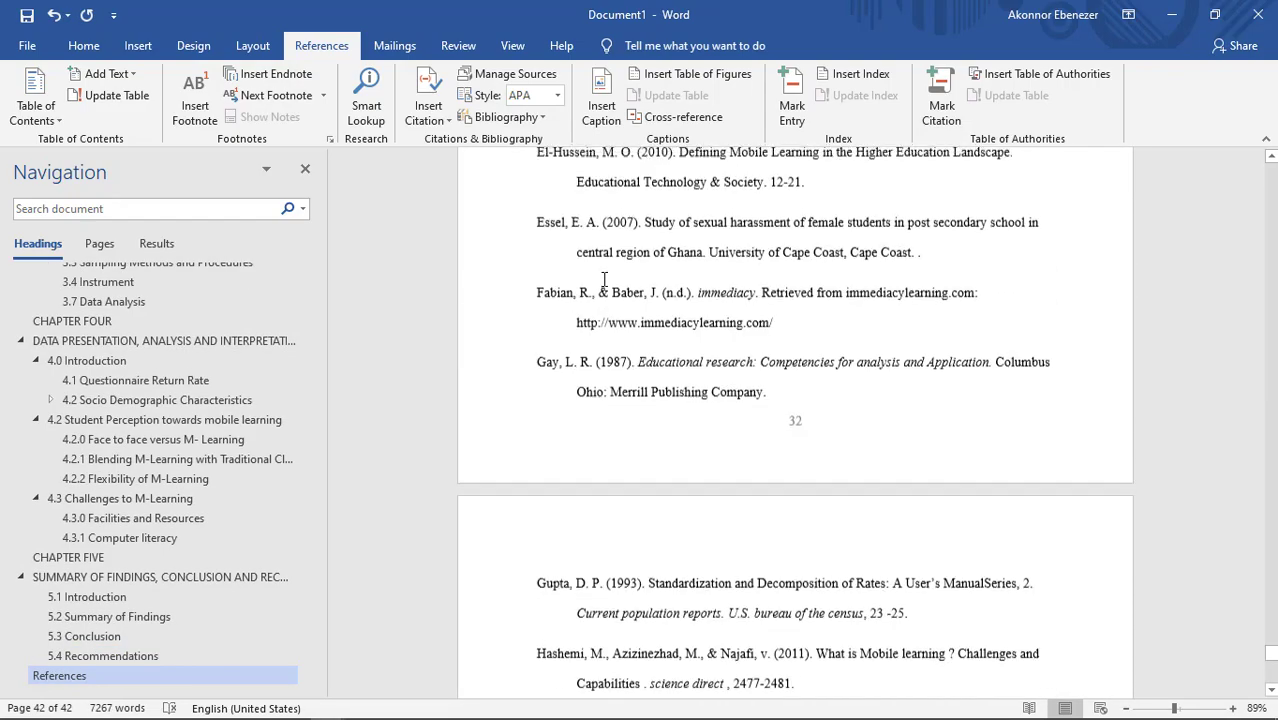
pyautogui.scroll(-10, 601, 287)
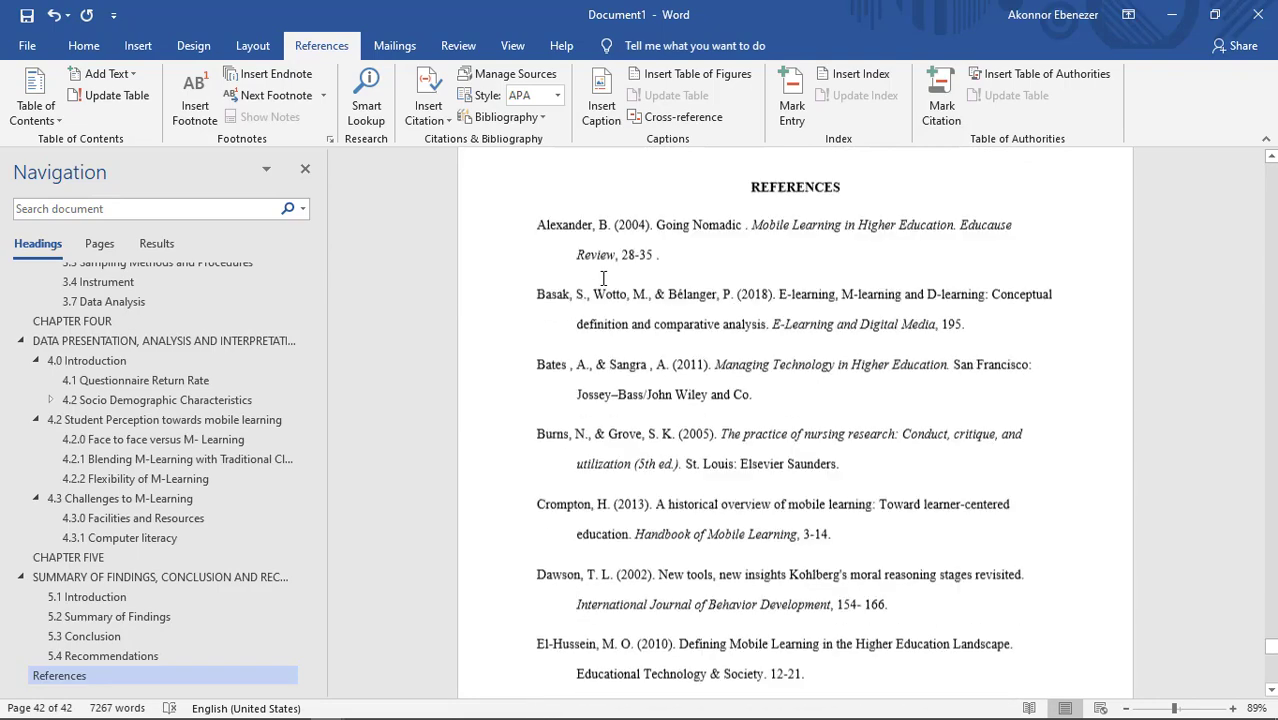
pyautogui.scroll(3, 672, 301)
pyautogui.click(672, 301)
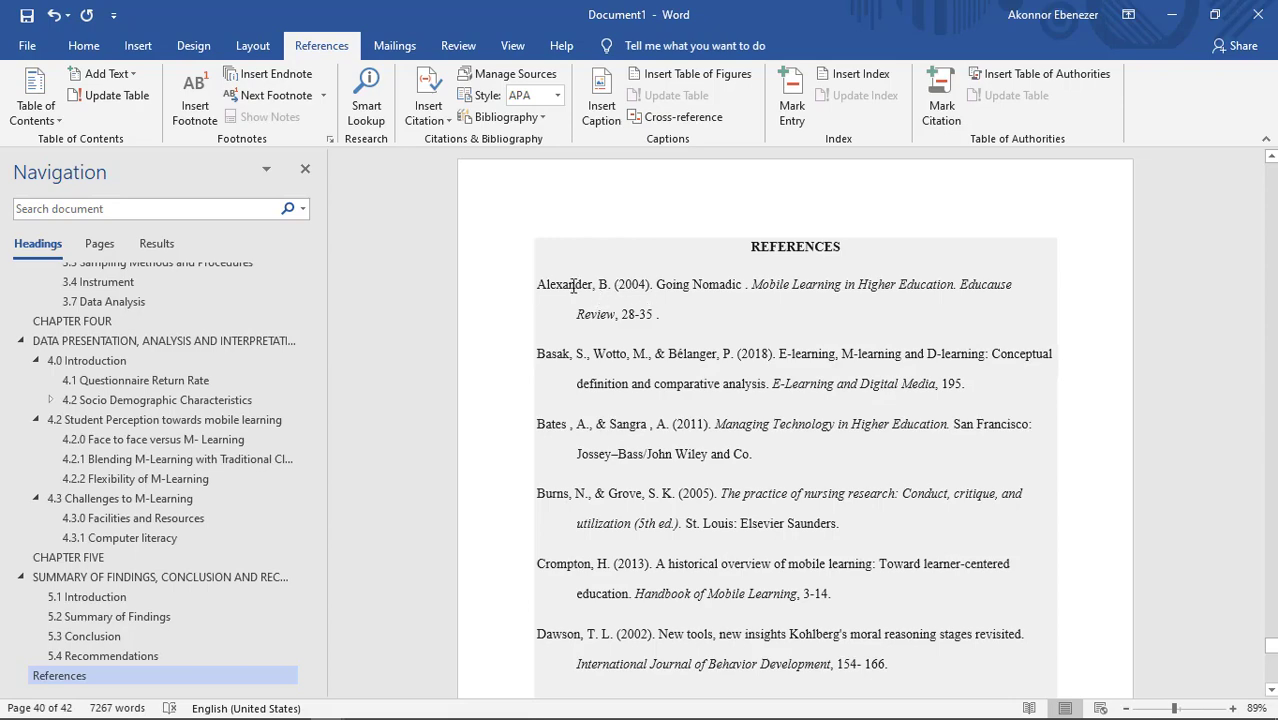
pyautogui.scroll(-3, 573, 285)
pyautogui.scroll(5, 565, 263)
pyautogui.click(565, 318)
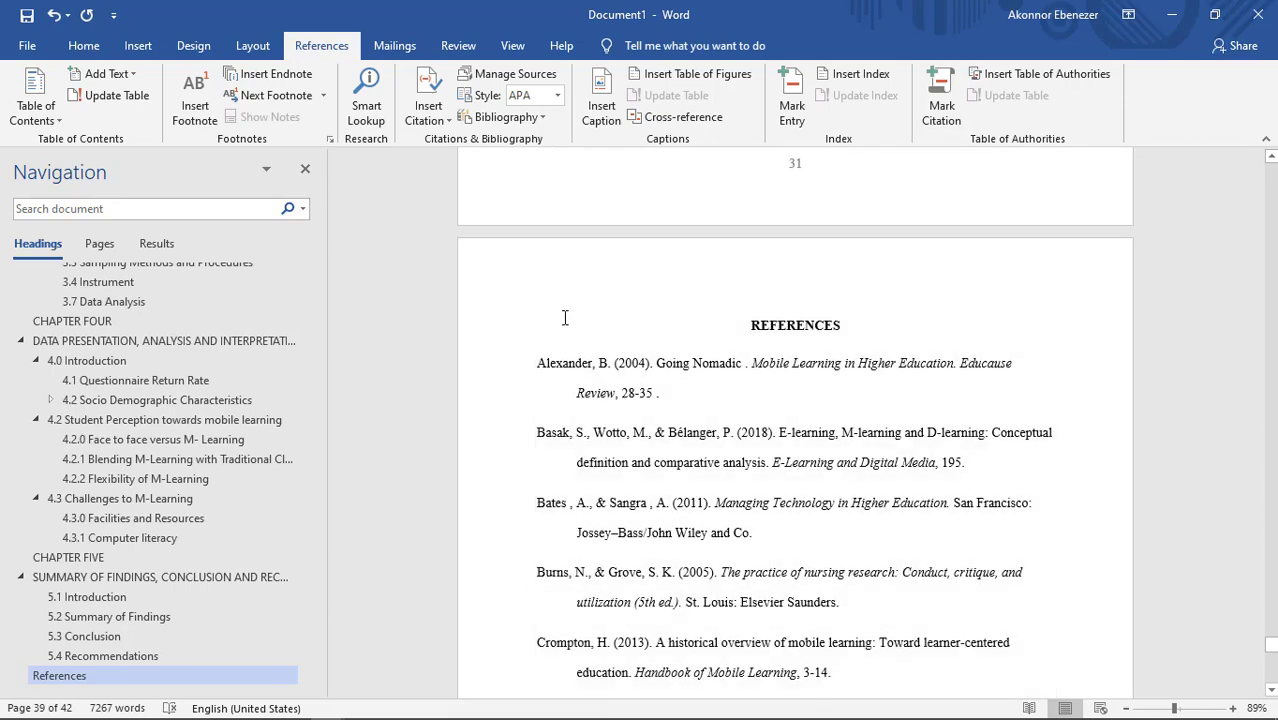
pyautogui.click(560, 333)
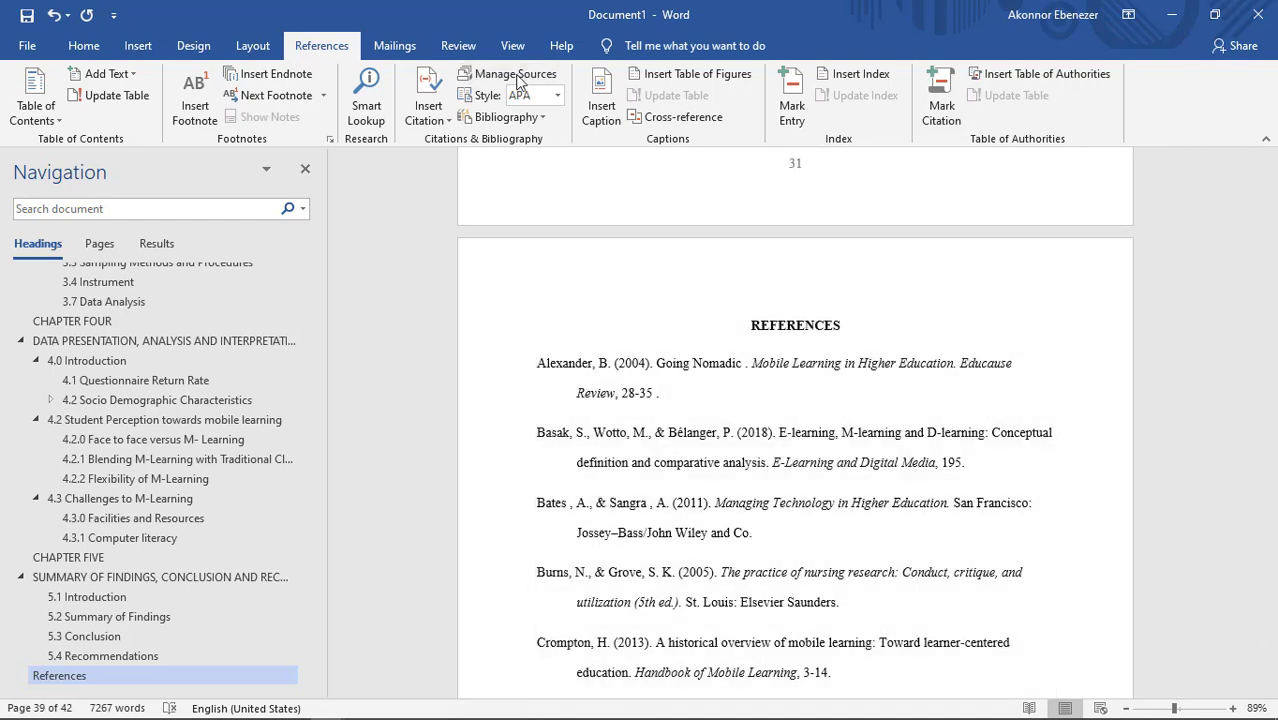